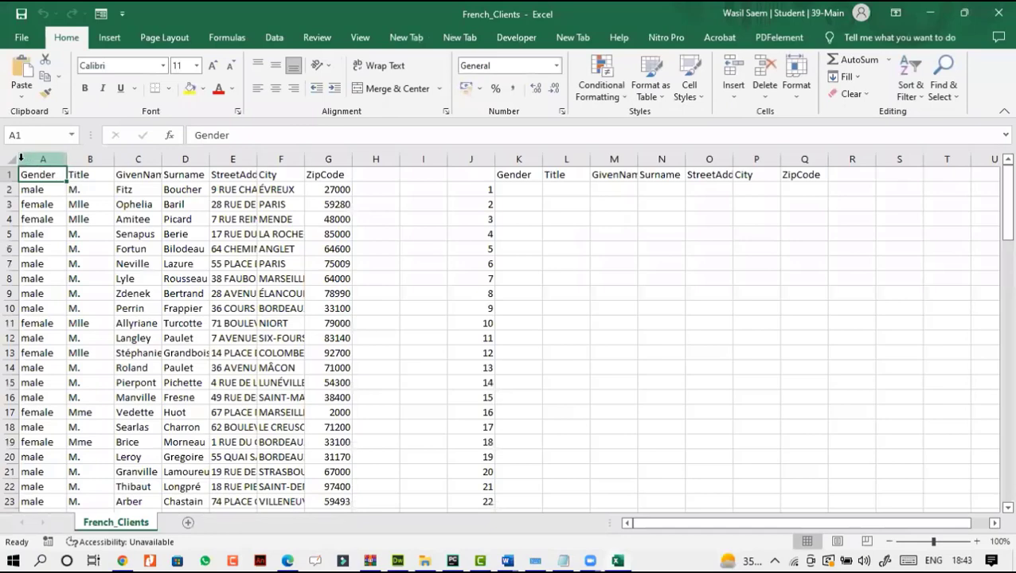
Auto-fit the width of all columns in the sheet to their contents.
{"action": "left_click", "coordinate": [12, 159]}
{"action": "left_click", "coordinate": [59, 158]}
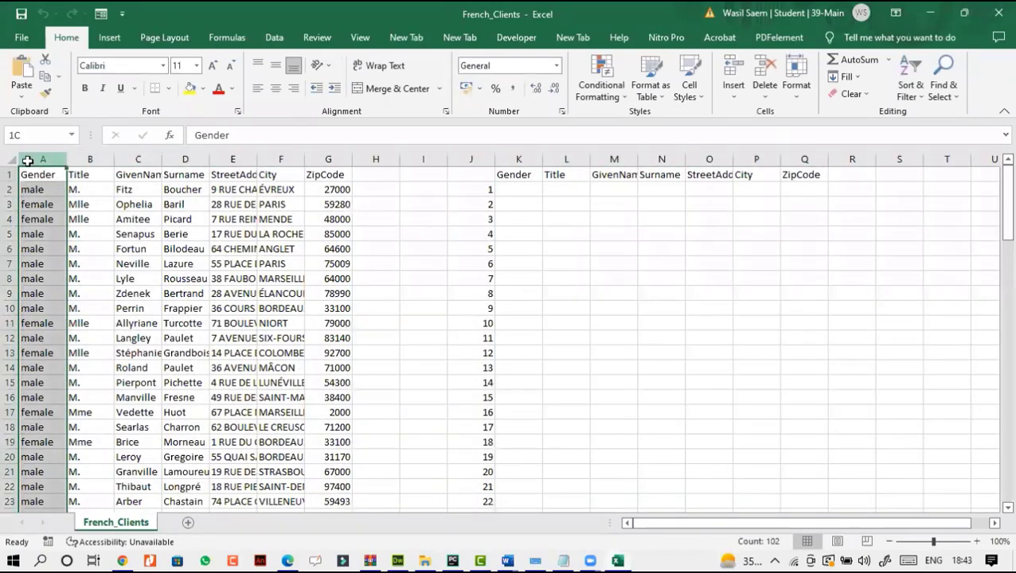
{"action": "left_click", "coordinate": [7, 160]}
{"action": "double_click", "coordinate": [68, 158]}
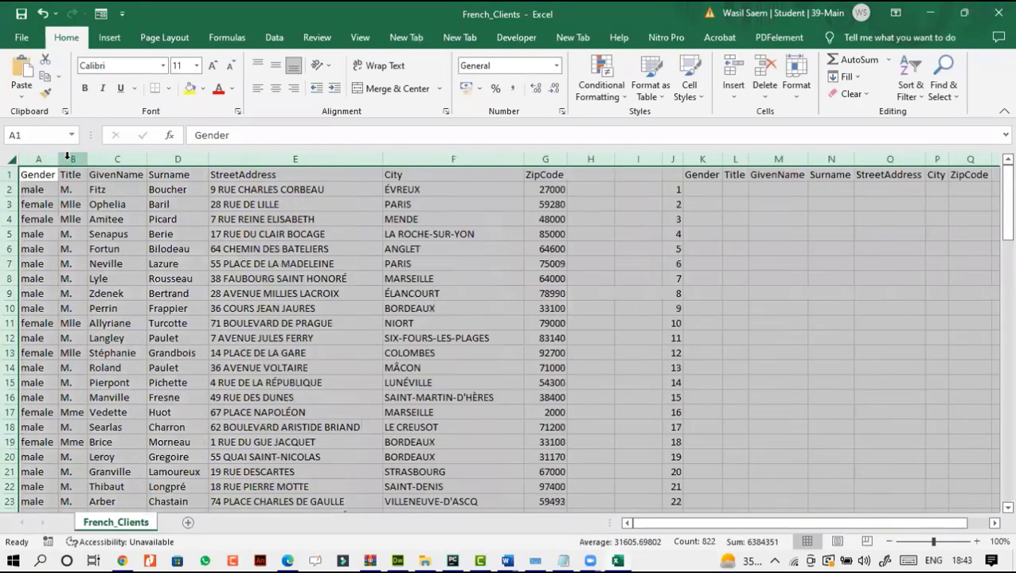
Insert three blank rows at the top of the sheet, above the header row.
{"action": "left_click", "coordinate": [12, 175]}
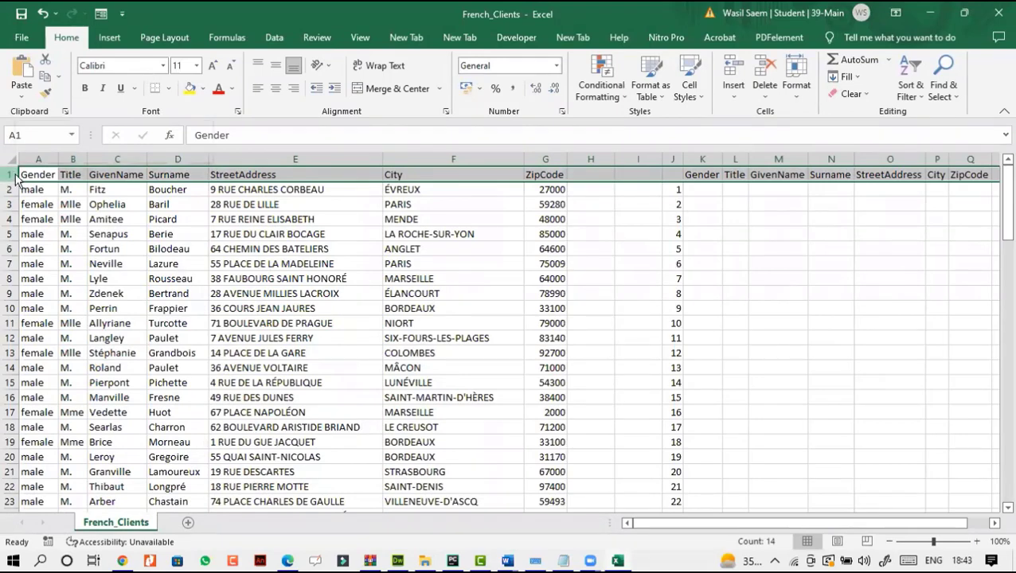
{"action": "right_click", "coordinate": [11, 175]}
{"action": "left_click", "coordinate": [94, 307]}
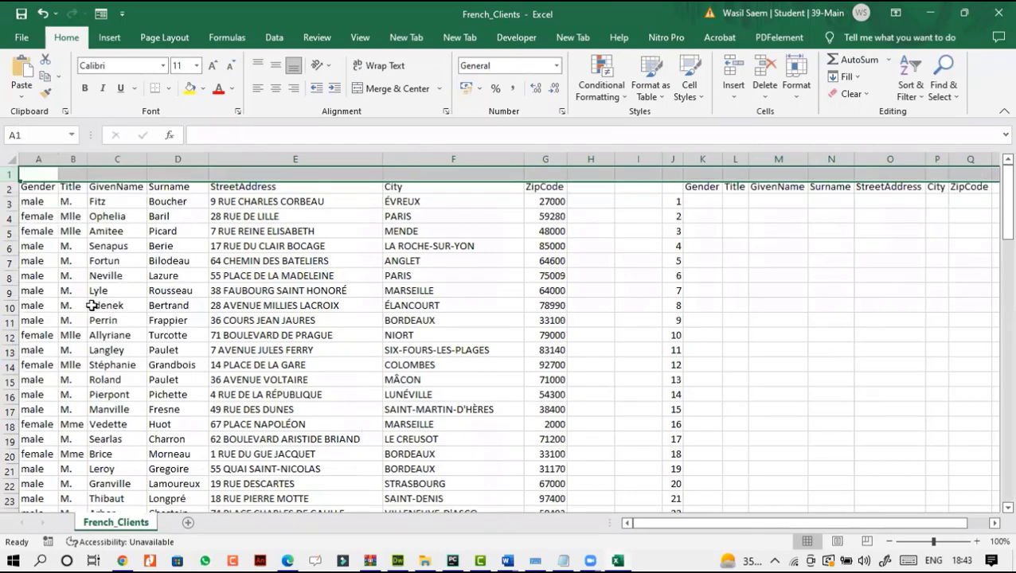
{"action": "left_click_drag", "start_coordinate": [93, 306], "coordinate": [13, 174]}
{"action": "left_click", "coordinate": [11, 174]}
{"action": "right_click", "coordinate": [11, 173]}
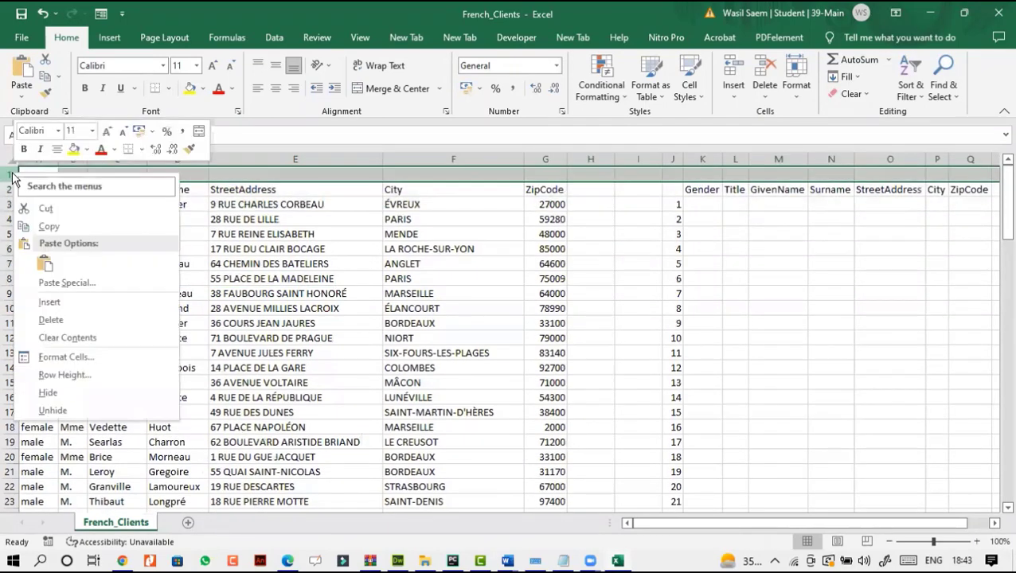
{"action": "left_click", "coordinate": [76, 296]}
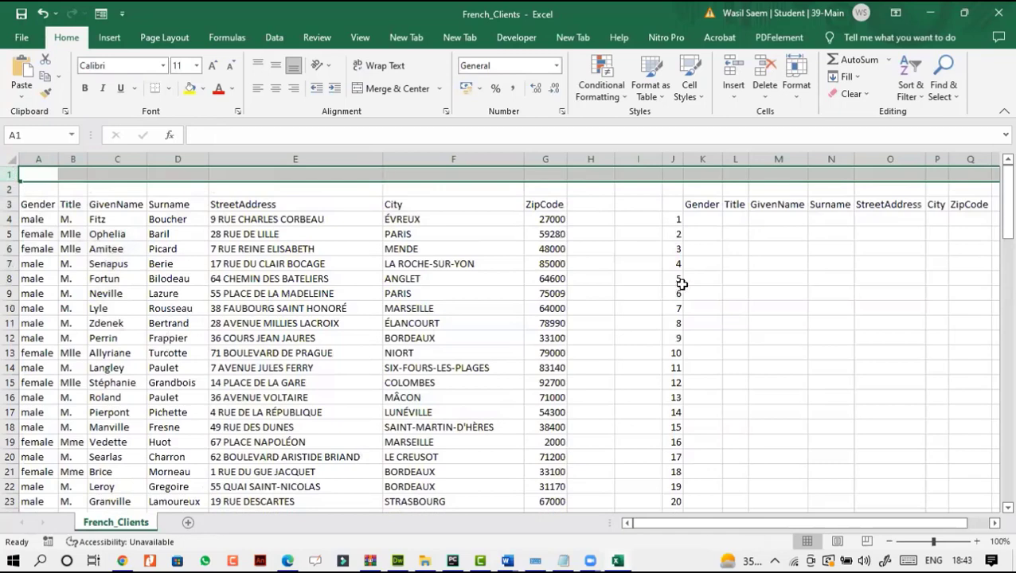
{"action": "left_click", "coordinate": [866, 562]}
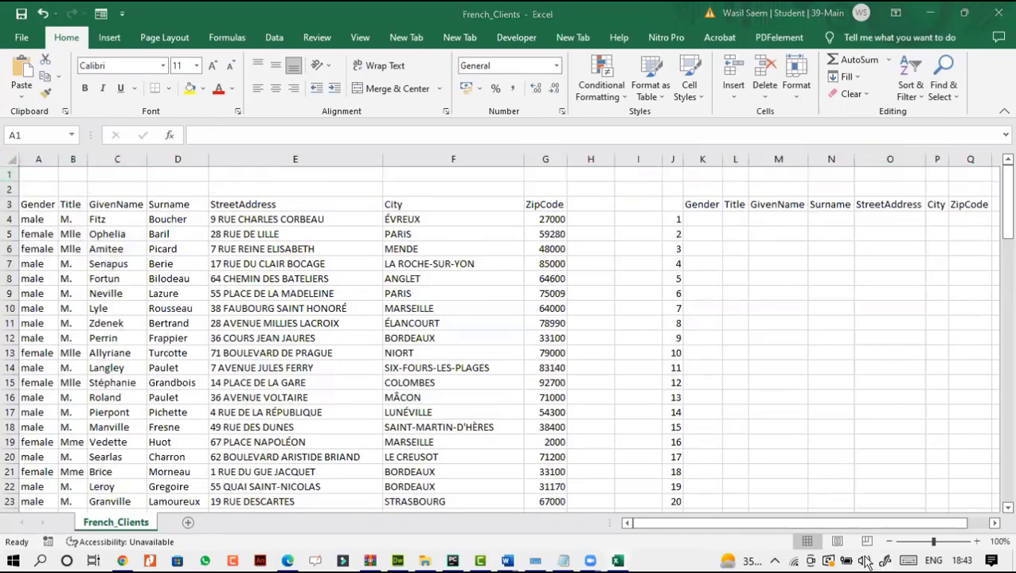
{"action": "left_click", "coordinate": [11, 173]}
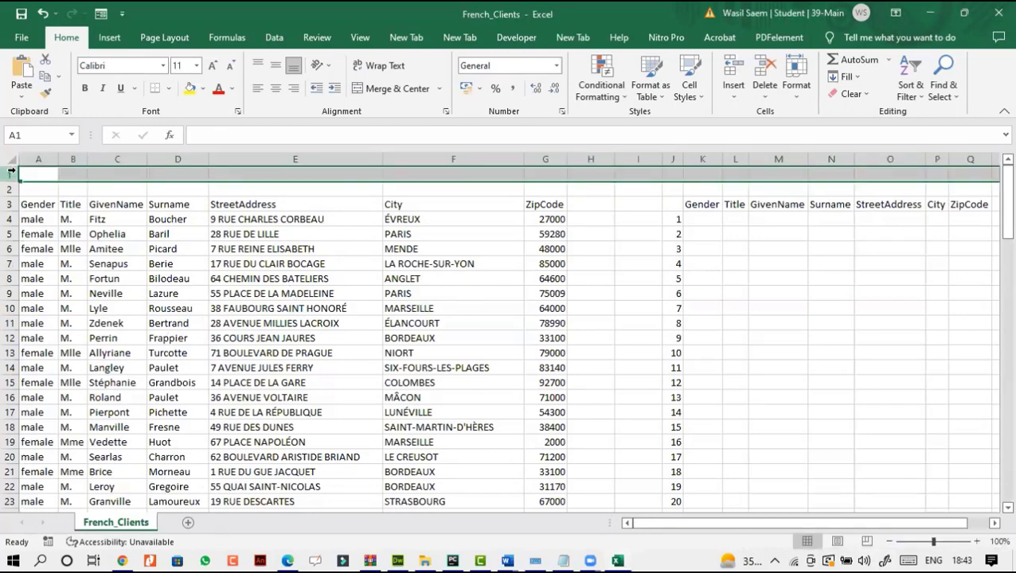
{"action": "right_click", "coordinate": [11, 172]}
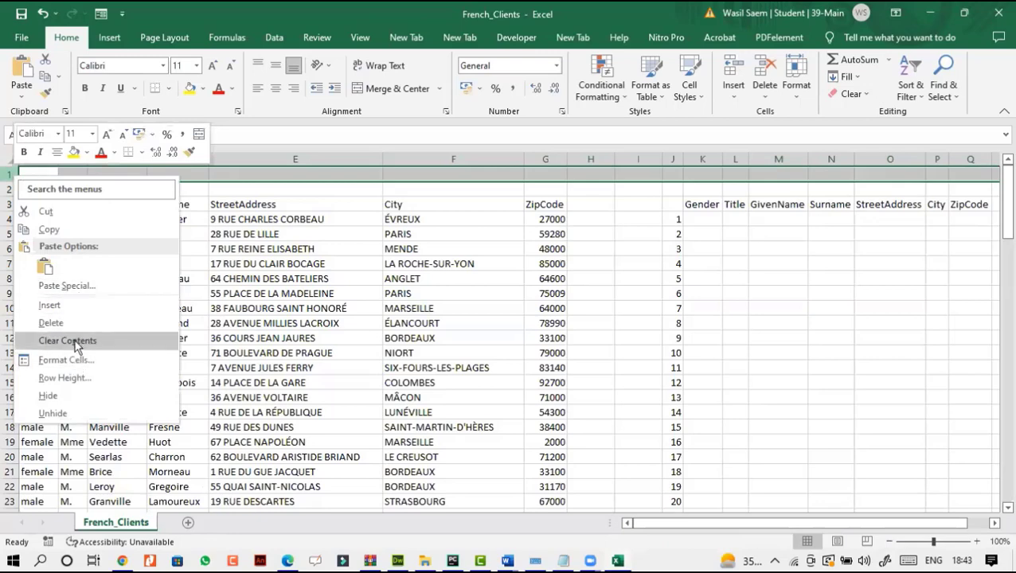
{"action": "left_click", "coordinate": [49, 305]}
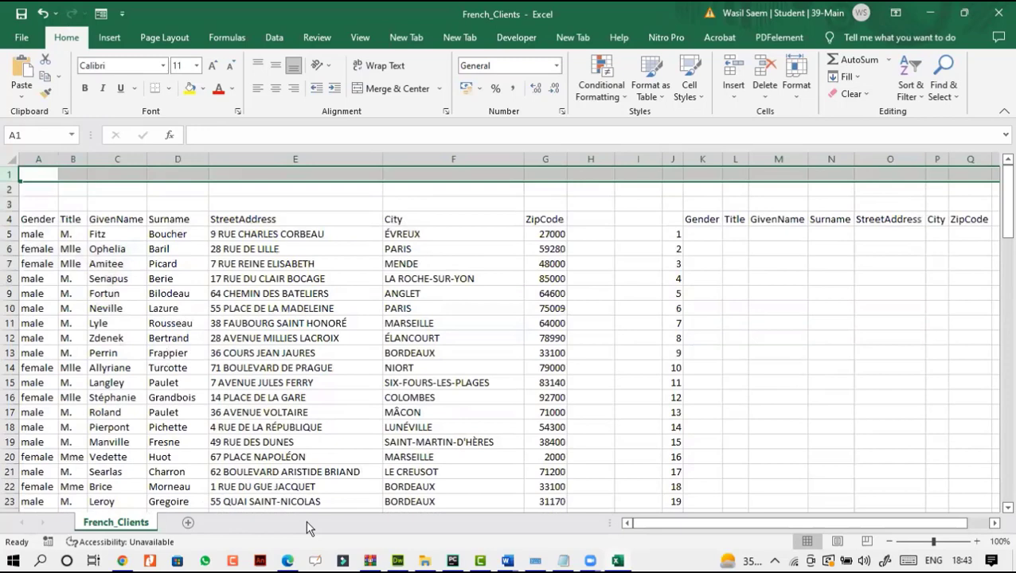
Check the Task 3 instructions in the browser PDF, then look up the default row height on row 1 in Excel.
{"action": "left_click", "coordinate": [289, 561]}
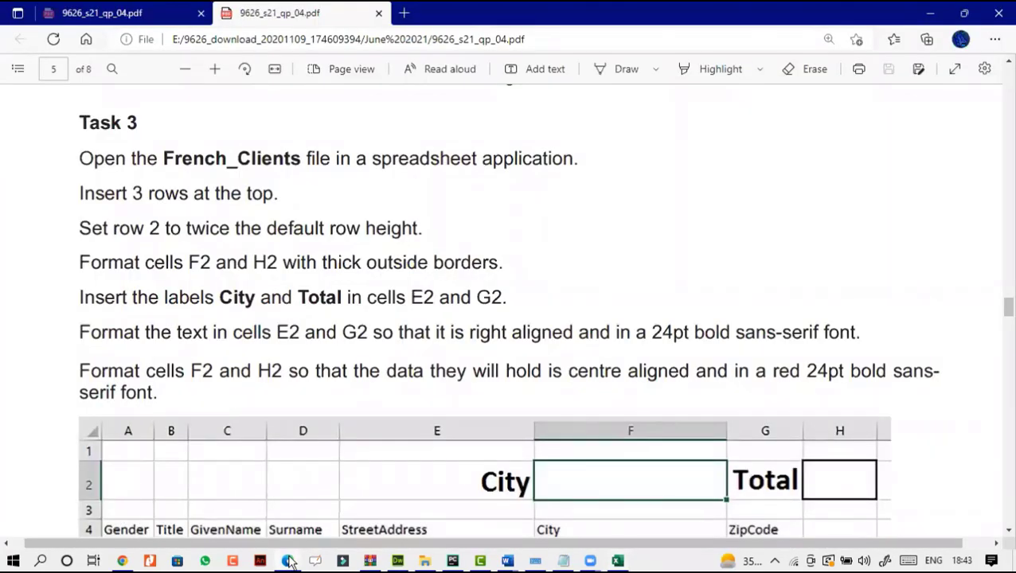
{"action": "left_click", "coordinate": [288, 562]}
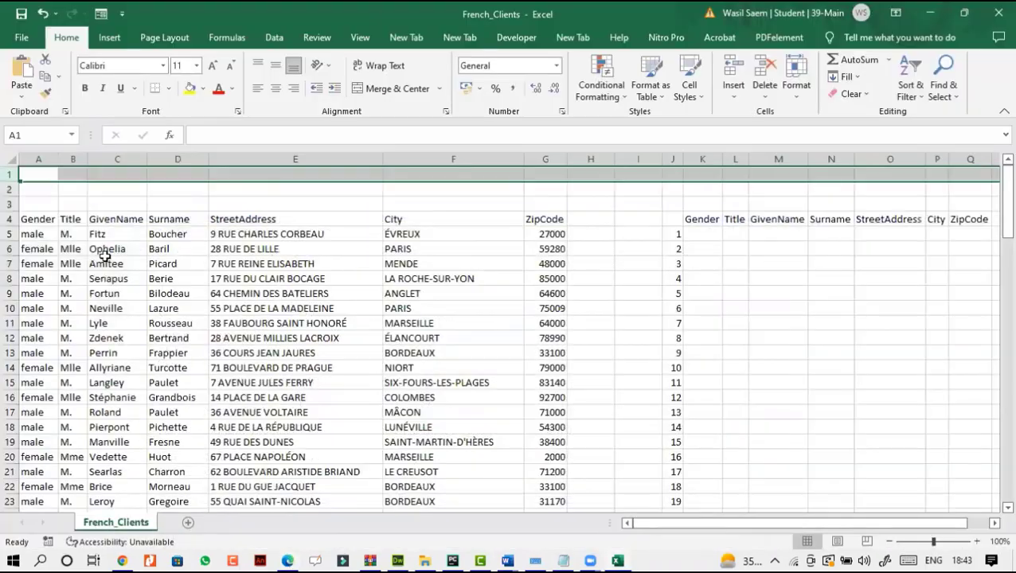
{"action": "left_click", "coordinate": [12, 188]}
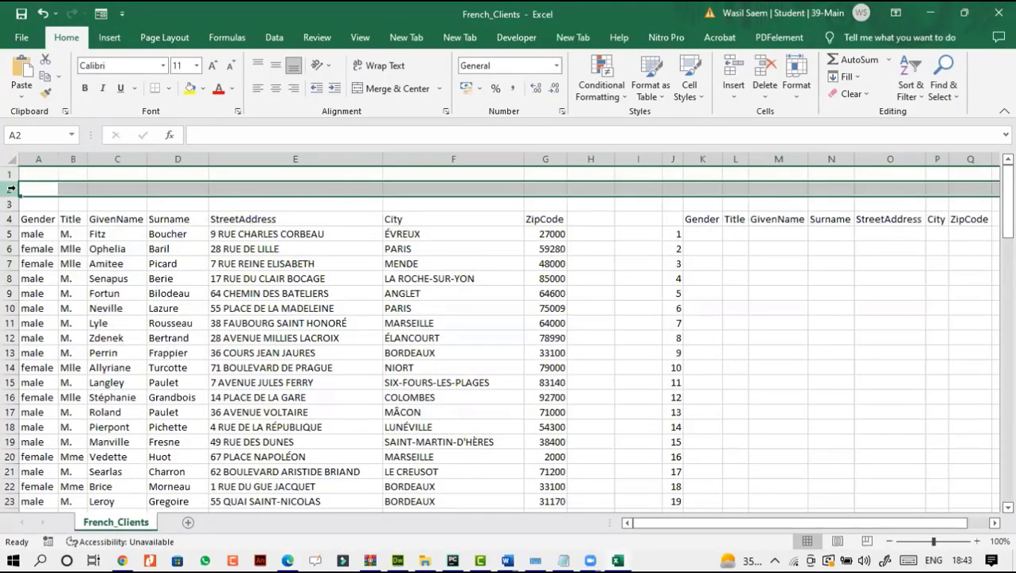
{"action": "left_click", "coordinate": [11, 174]}
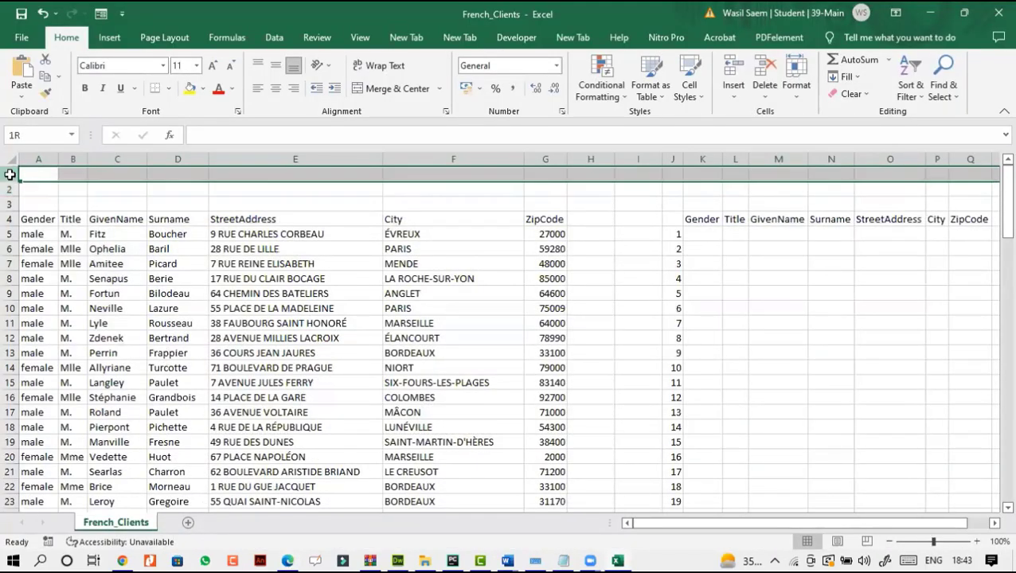
{"action": "right_click", "coordinate": [11, 174]}
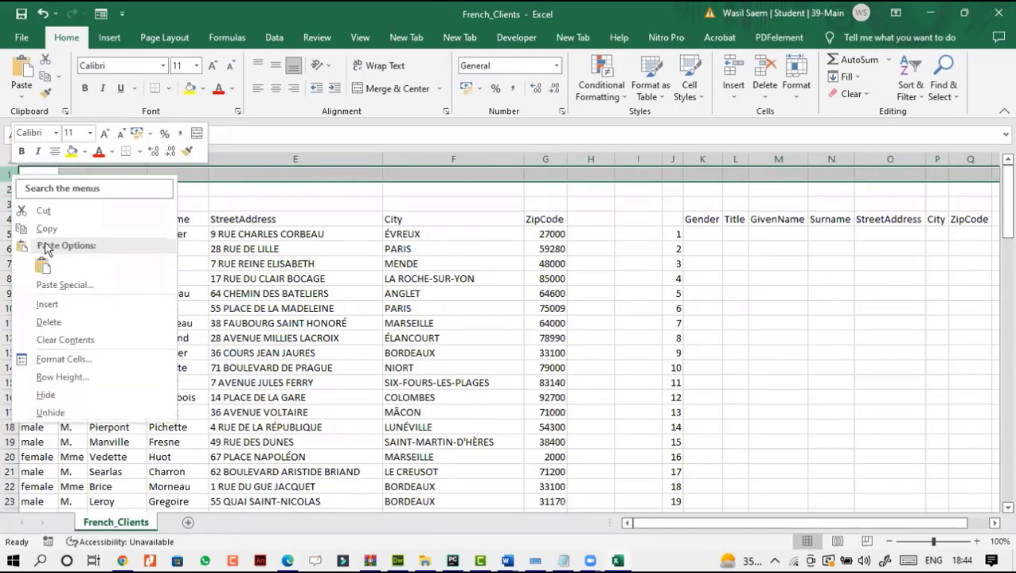
{"action": "left_click", "coordinate": [90, 378]}
{"action": "left_click", "coordinate": [137, 363]}
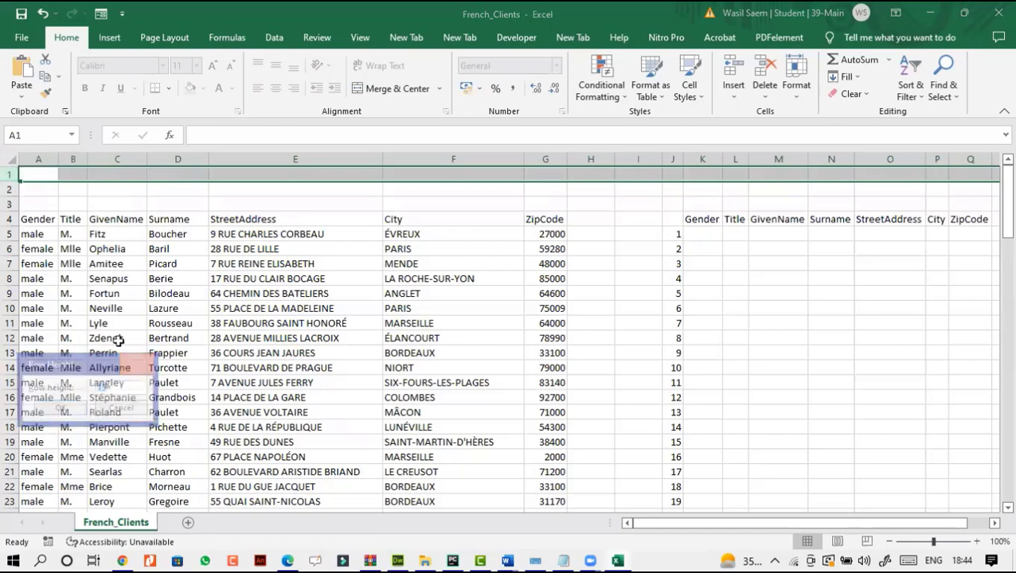
Set the height of row 2 to 30, twice the default.
{"action": "left_click", "coordinate": [11, 189]}
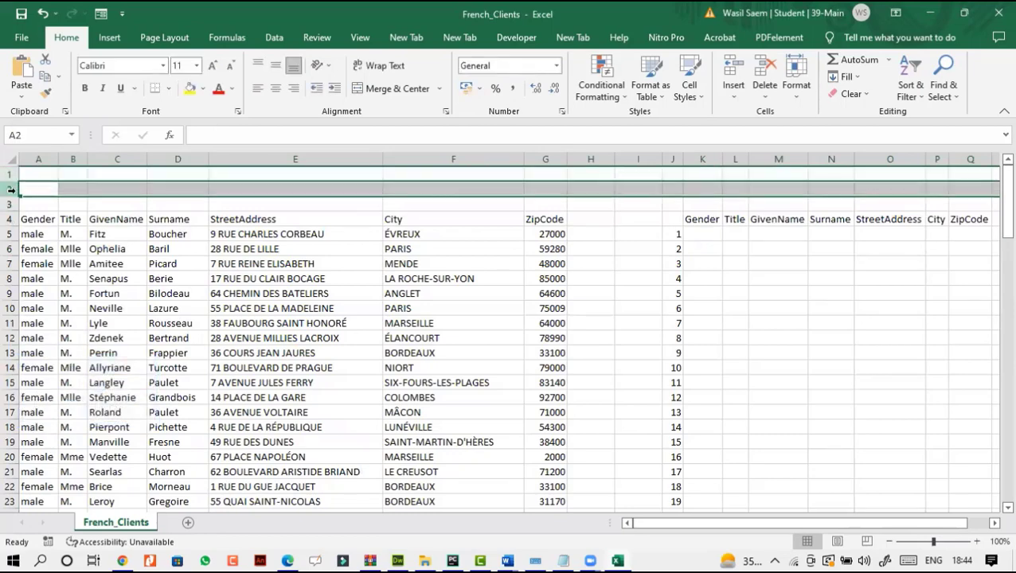
{"action": "right_click", "coordinate": [11, 189]}
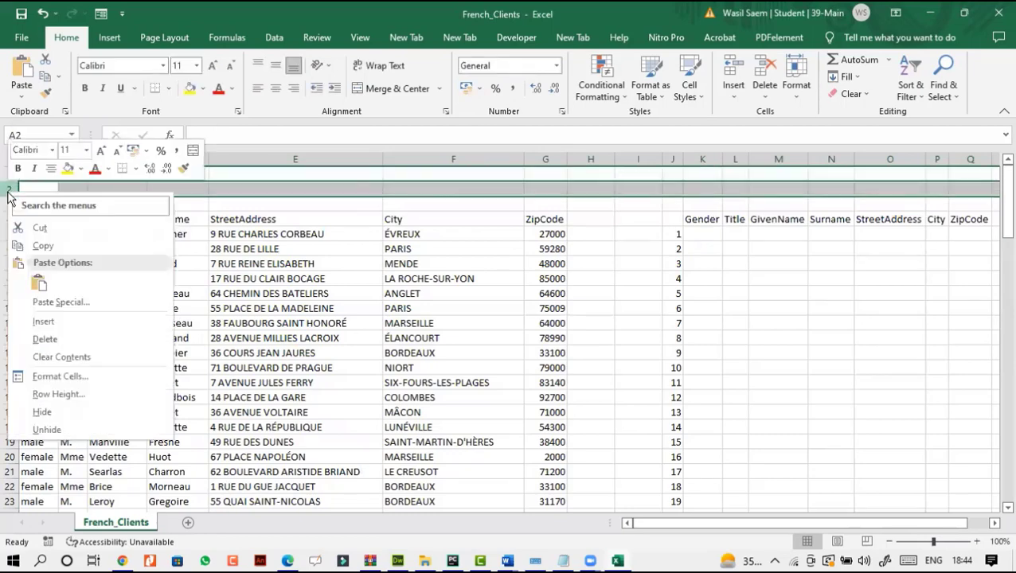
{"action": "left_click", "coordinate": [70, 395]}
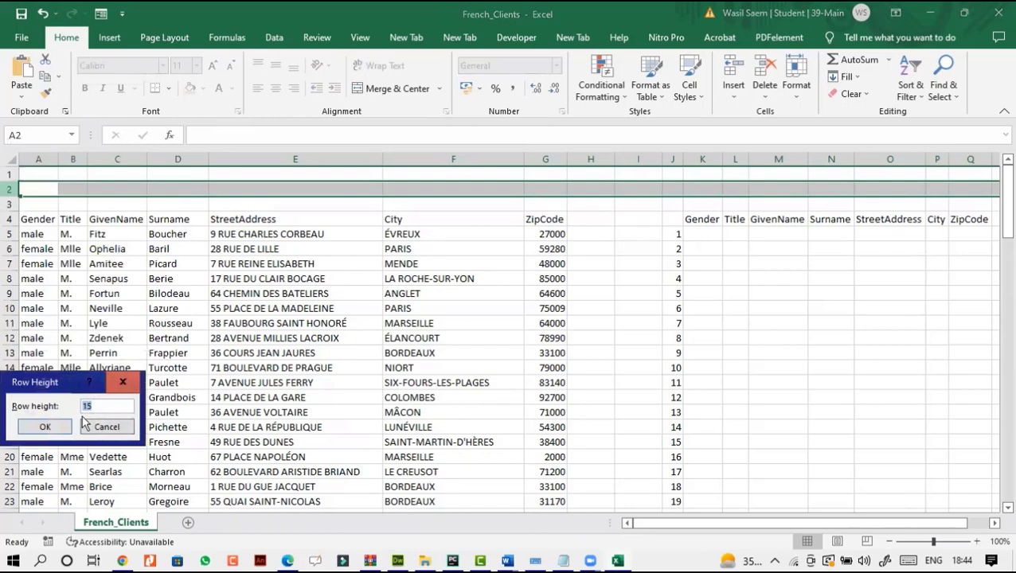
{"action": "type", "text": "30"}
{"action": "left_click", "coordinate": [46, 427]}
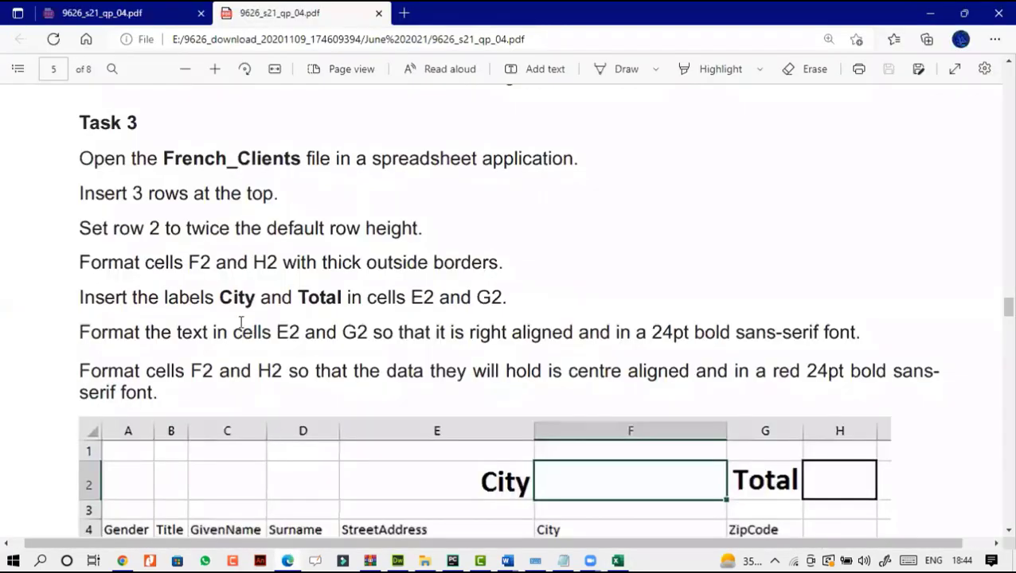
Copy the label City from the task PDF in the browser and paste it into cell E2 in Excel.
{"action": "left_click_drag", "start_coordinate": [220, 298], "coordinate": [255, 300]}
{"action": "left_click", "coordinate": [272, 175]}
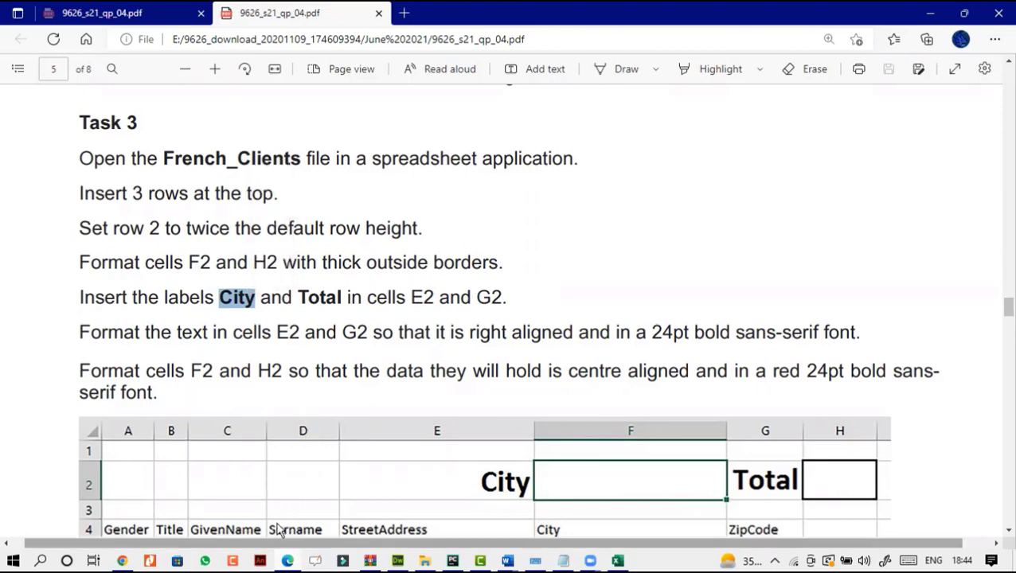
{"action": "left_click", "coordinate": [285, 561]}
{"action": "left_click", "coordinate": [320, 205]}
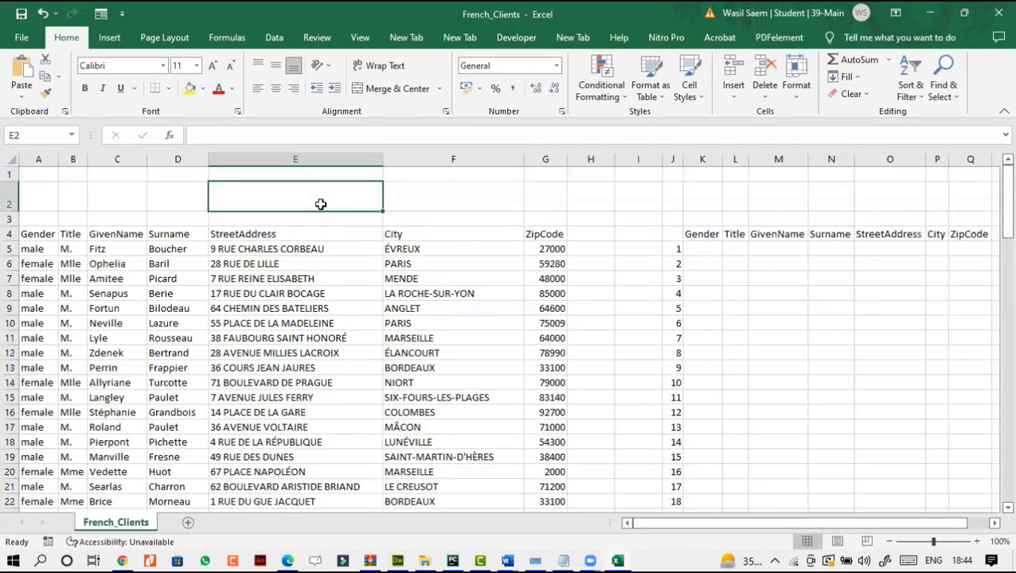
{"action": "key", "text": "ctrl+v"}
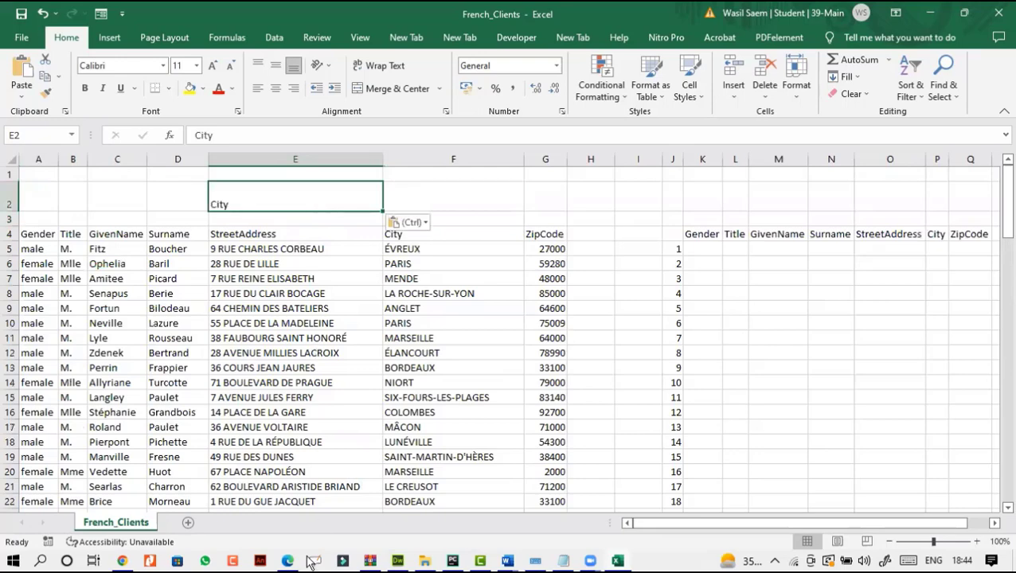
Look up the second label in the browser PDF and enter Total in cell G2 in Excel.
{"action": "left_click", "coordinate": [291, 562]}
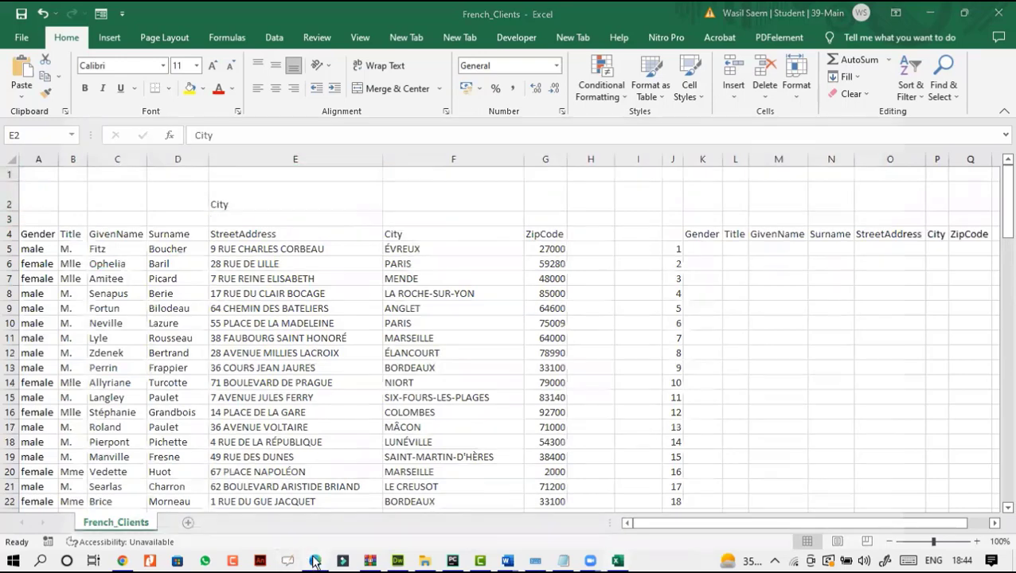
{"action": "left_click", "coordinate": [314, 562]}
{"action": "left_click_drag", "start_coordinate": [298, 297], "coordinate": [343, 297]}
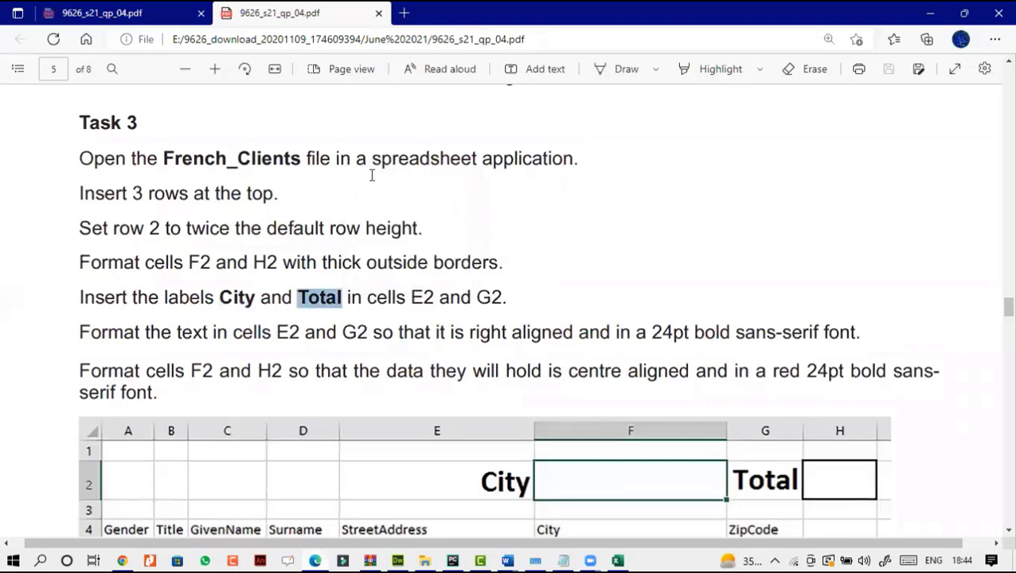
{"action": "left_click", "coordinate": [618, 561]}
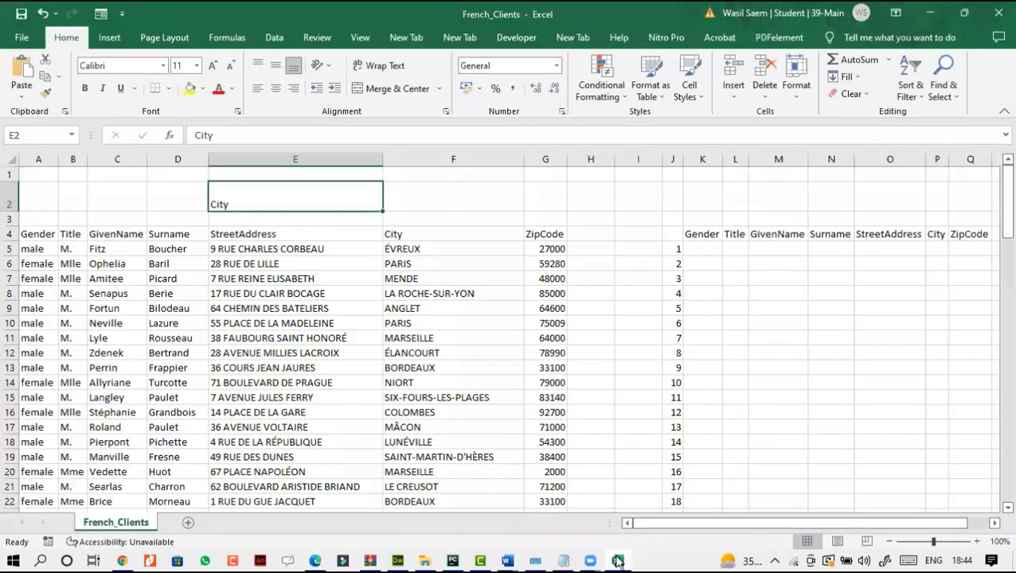
{"action": "left_click", "coordinate": [618, 561]}
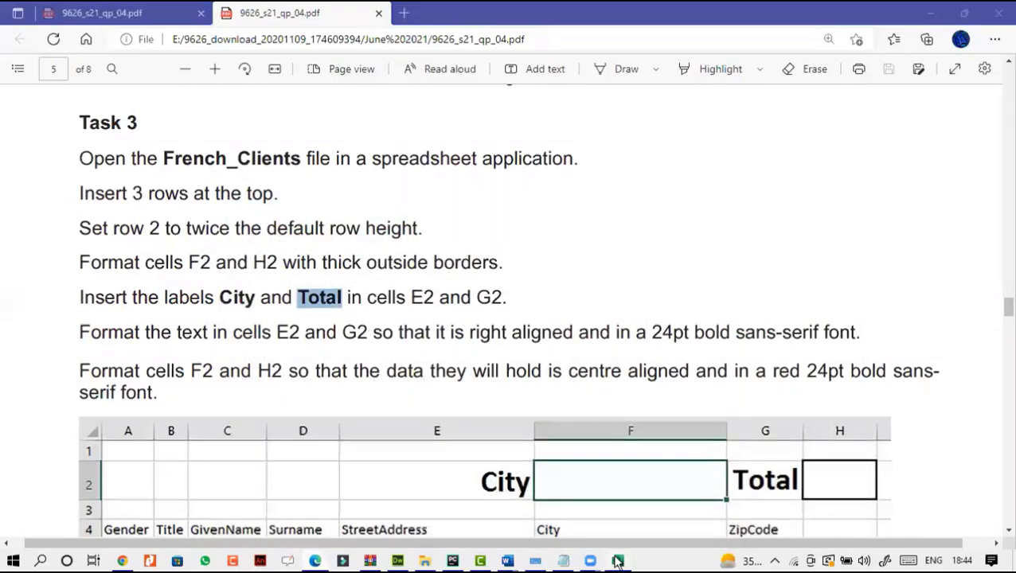
{"action": "left_click", "coordinate": [618, 561]}
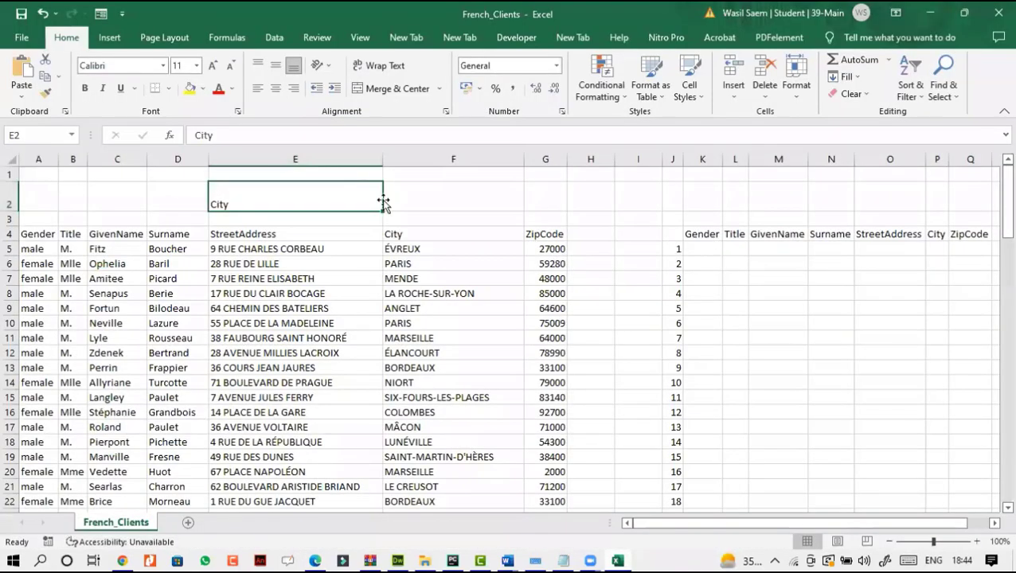
{"action": "left_click", "coordinate": [530, 203]}
{"action": "type", "text": "Total"}
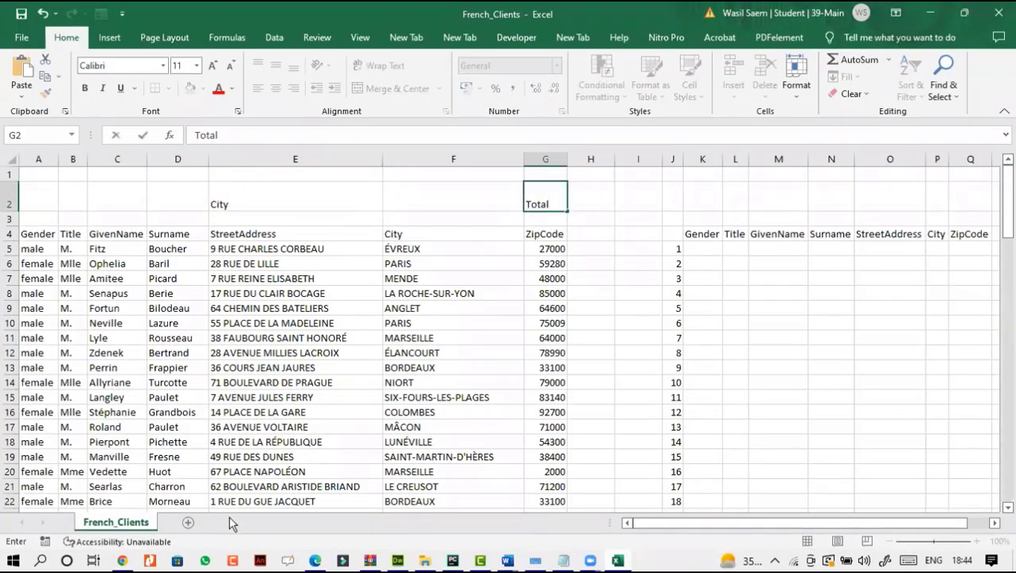
Check the label formatting instructions in the browser PDF, then right-align and bold the City and Total labels in Excel cells E2 and G2.
{"action": "left_click", "coordinate": [317, 561]}
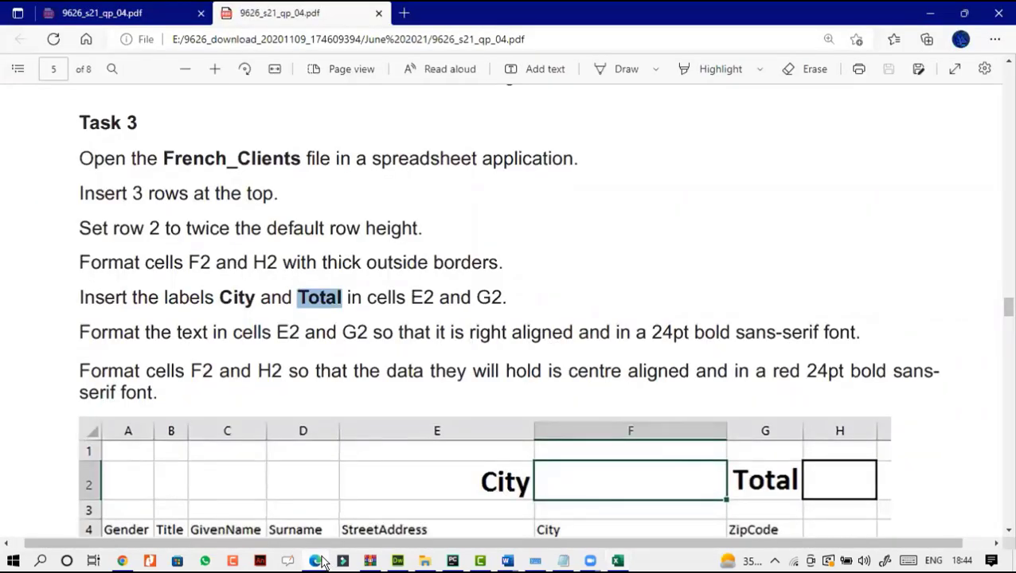
{"action": "left_click", "coordinate": [317, 561]}
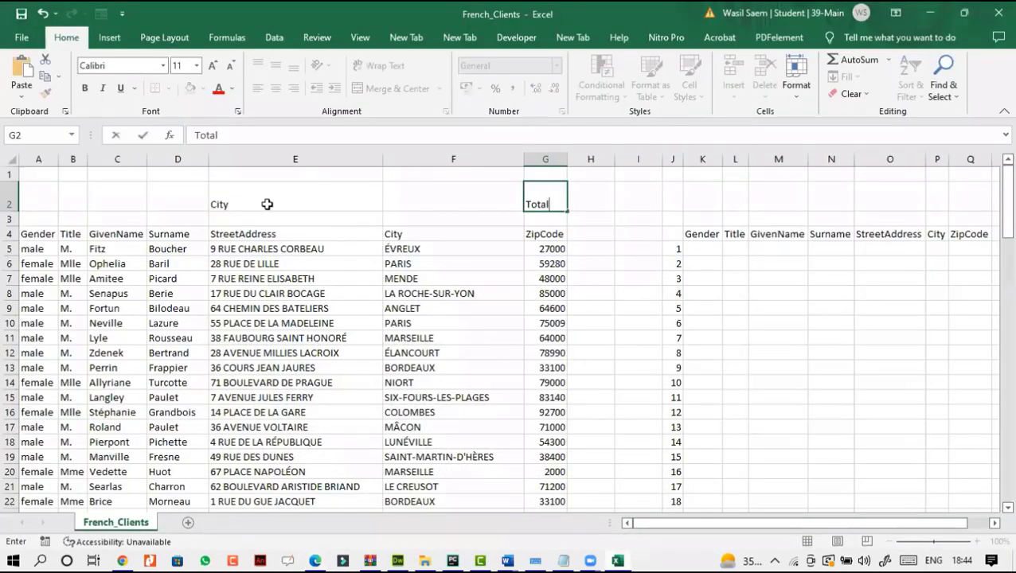
{"action": "left_click_drag", "start_coordinate": [247, 199], "coordinate": [537, 206]}
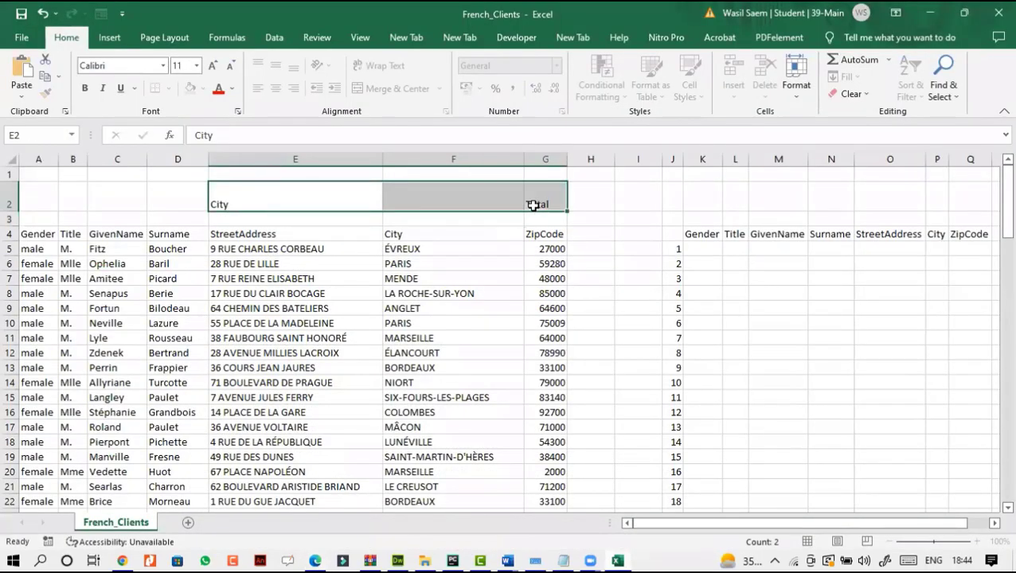
{"action": "left_click", "coordinate": [341, 195]}
{"action": "left_click", "coordinate": [531, 193], "text": "ctrl"}
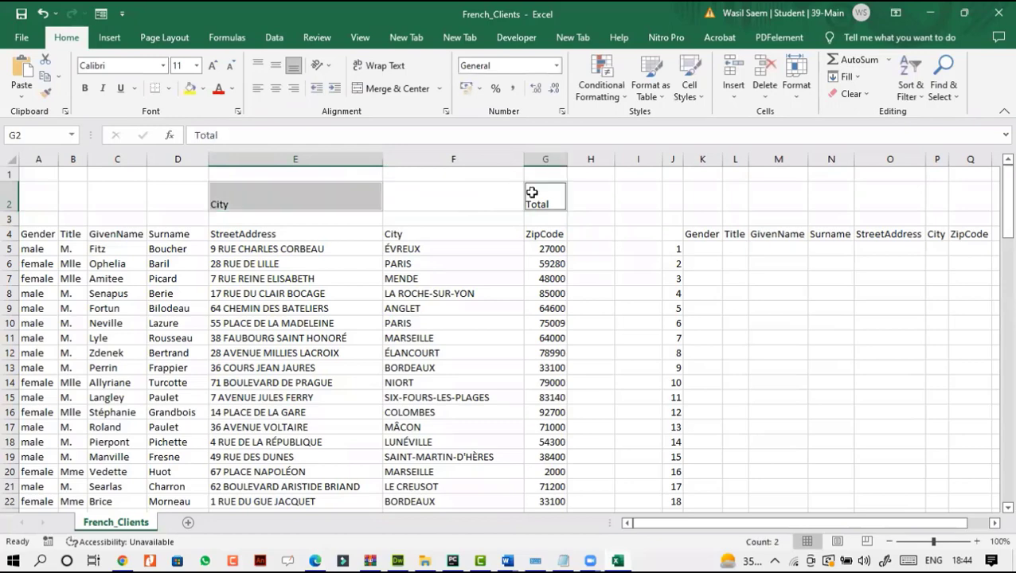
{"action": "left_click", "coordinate": [293, 89]}
{"action": "left_click", "coordinate": [83, 90]}
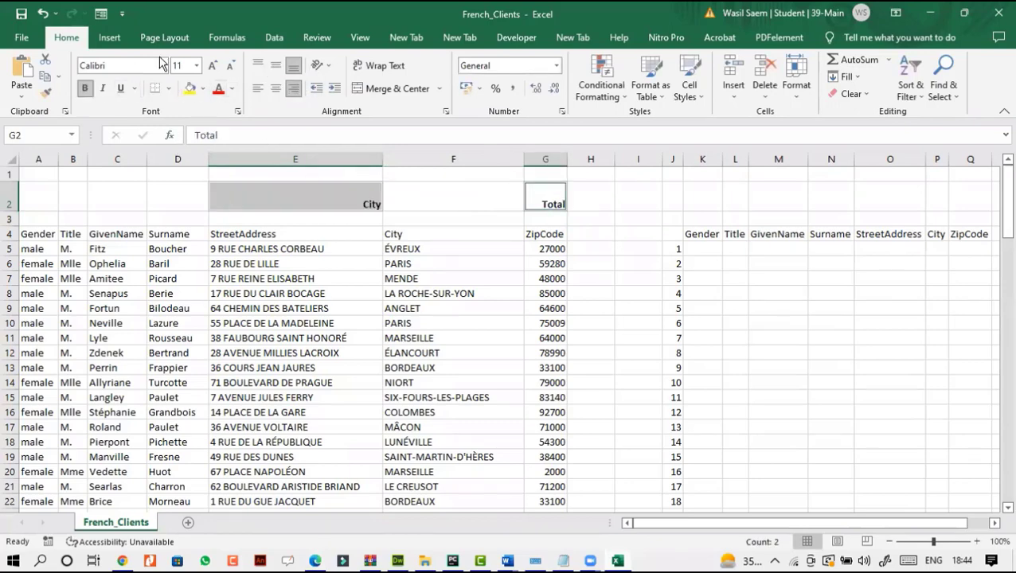
Set the font size of the labels in cells E2 and G2 to 22.
{"action": "left_click", "coordinate": [197, 67]}
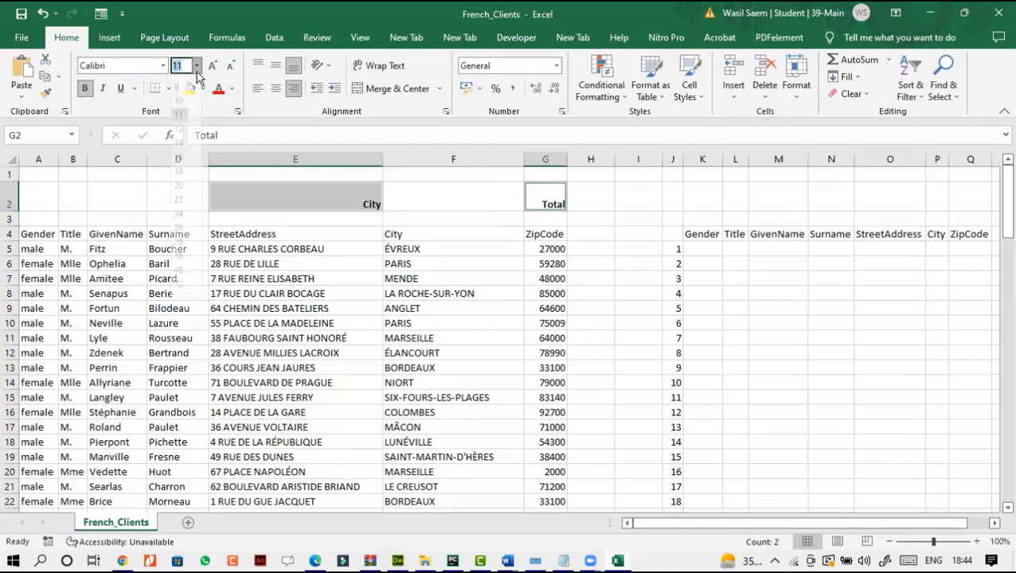
{"action": "left_click", "coordinate": [179, 210]}
{"action": "left_click", "coordinate": [184, 209]}
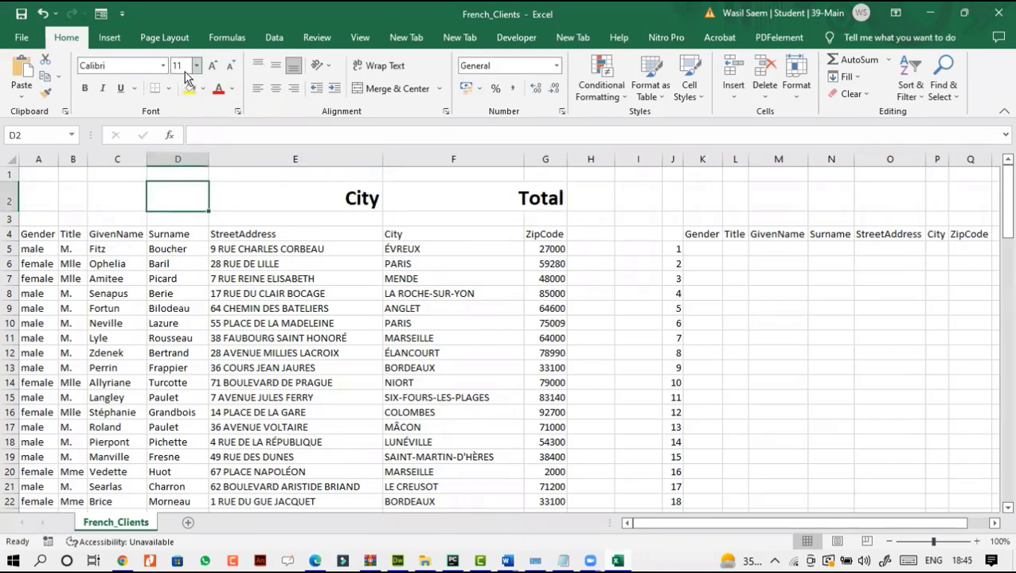
Set the font size of cells E2 and G2 to 24 and autofit column G to the Total label.
{"action": "left_click", "coordinate": [285, 135]}
{"action": "left_click", "coordinate": [311, 184]}
{"action": "left_click", "coordinate": [542, 199], "text": "ctrl"}
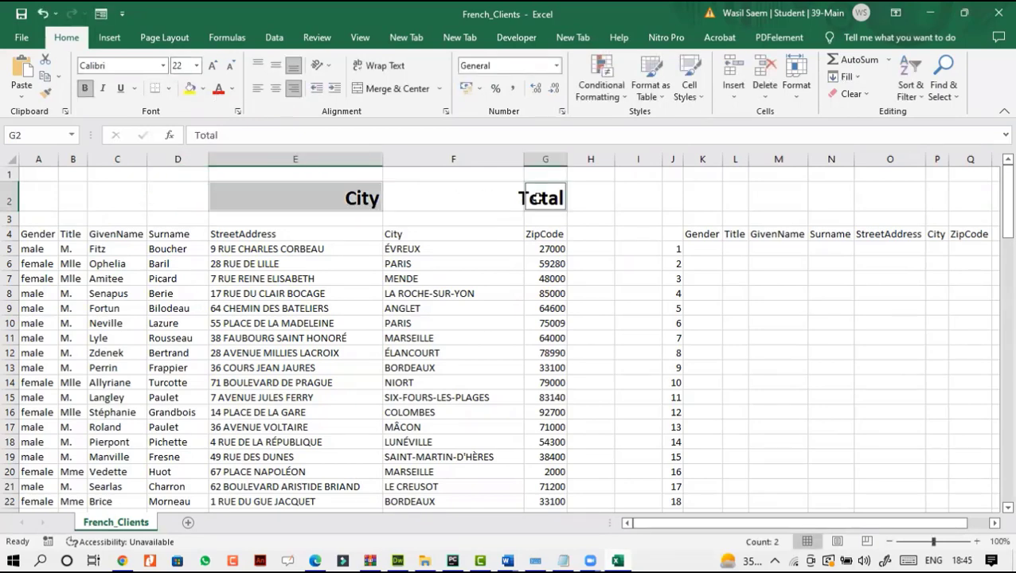
{"action": "left_click", "coordinate": [181, 66]}
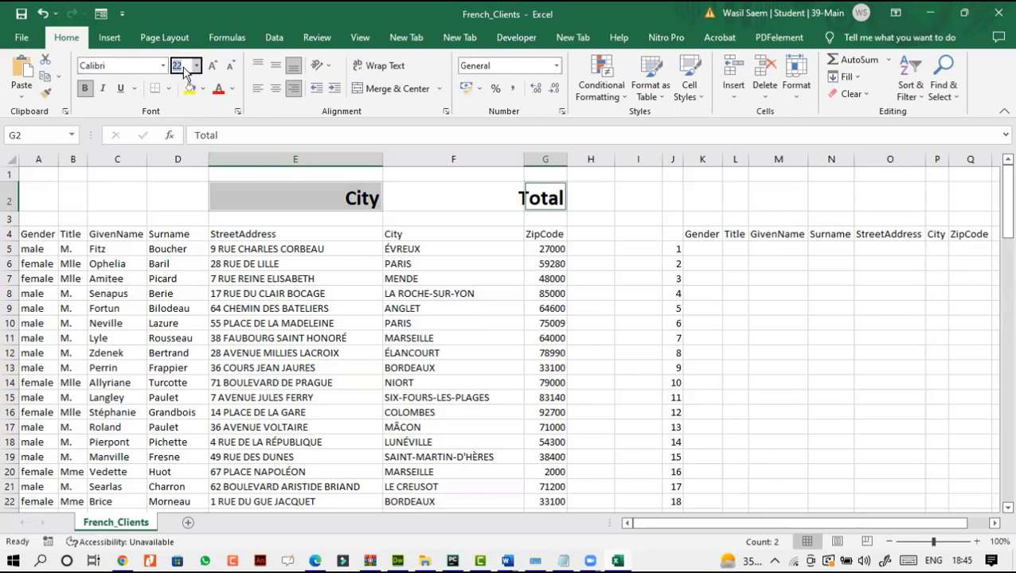
{"action": "type", "text": "24"}
{"action": "key", "text": "Return"}
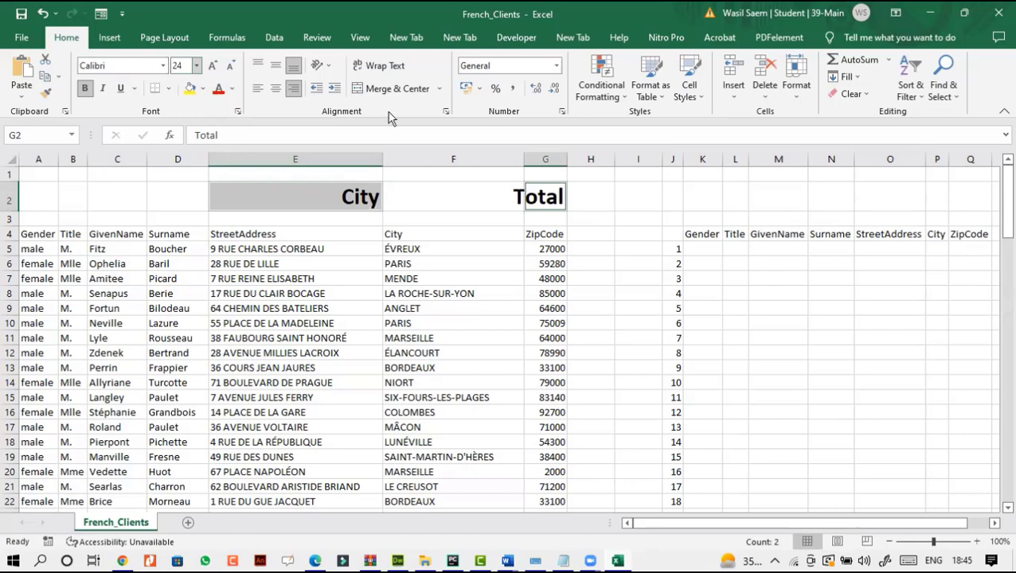
{"action": "double_click", "coordinate": [567, 159]}
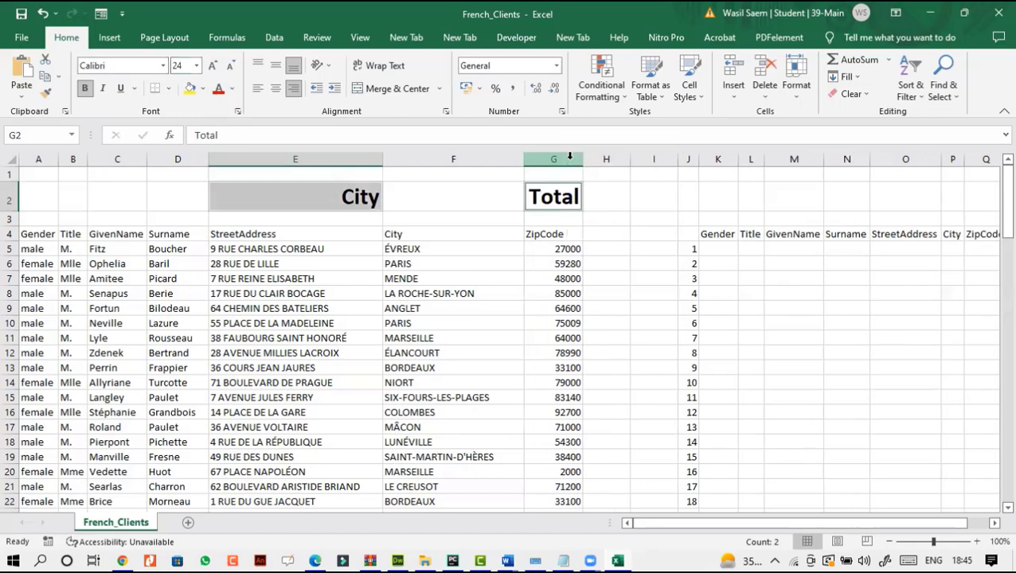
Read the formatting requirements for cells F2 and H2 in the browser PDF and return to Excel.
{"action": "left_click", "coordinate": [314, 562]}
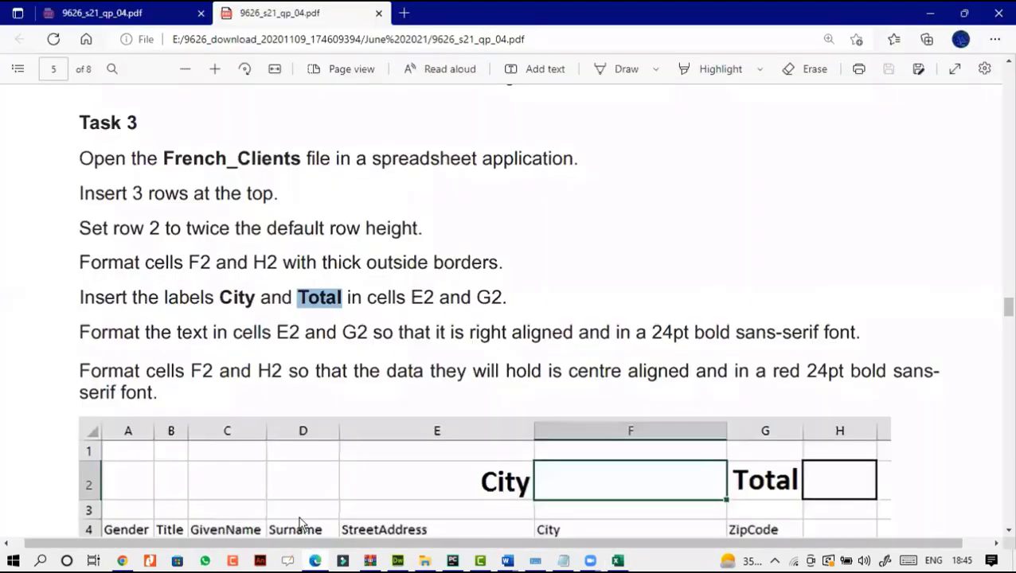
{"action": "scroll", "coordinate": [321, 374], "scroll_direction": "down", "scroll_amount": 3}
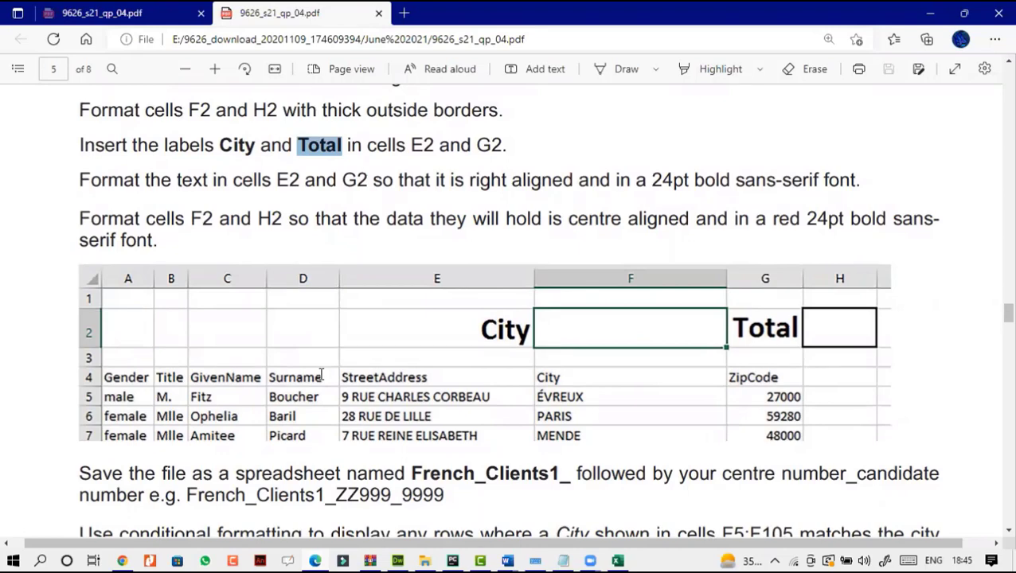
{"action": "left_click", "coordinate": [315, 560]}
{"action": "left_click", "coordinate": [316, 560]}
{"action": "left_click", "coordinate": [343, 366]}
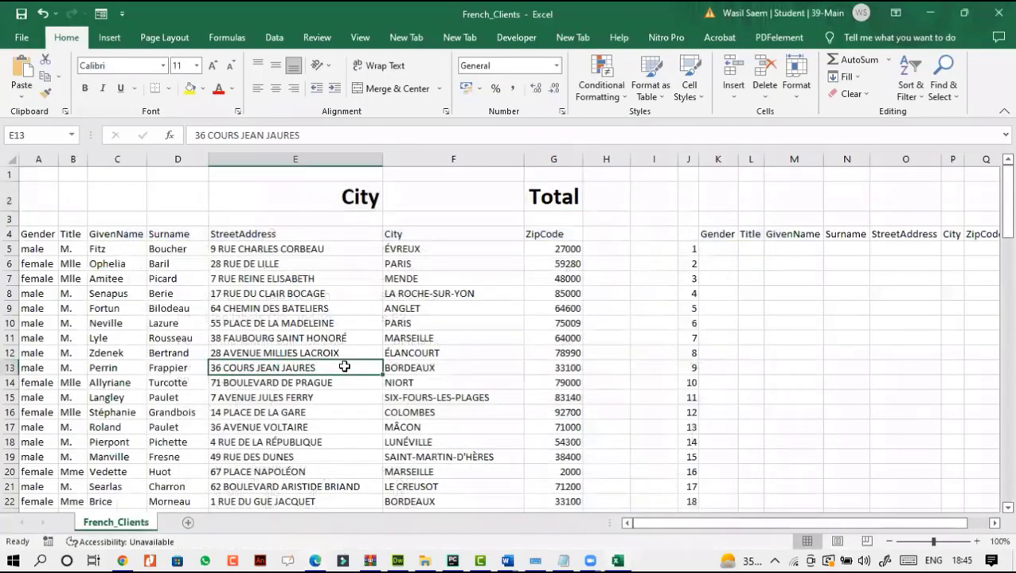
Format cells F2 and H2 with a red font colour and a font size of 24, rechecking the browser PDF.
{"action": "left_click", "coordinate": [421, 195]}
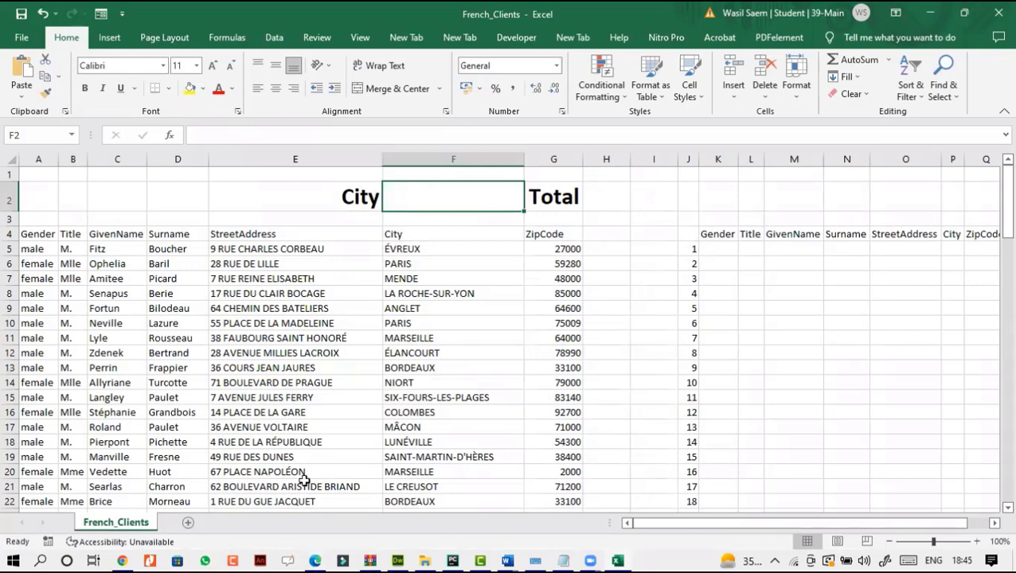
{"action": "left_click", "coordinate": [312, 561]}
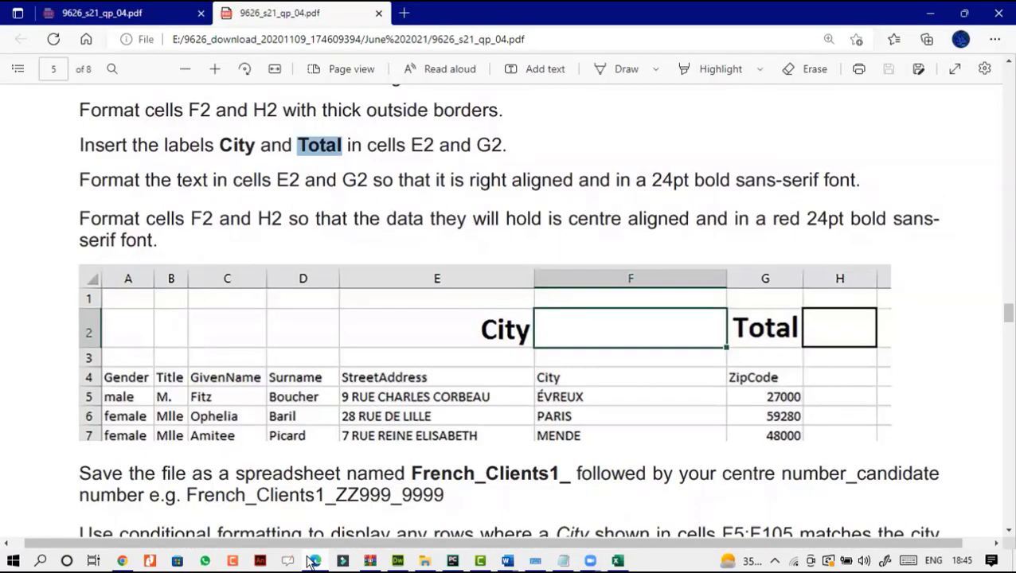
{"action": "left_click", "coordinate": [312, 561]}
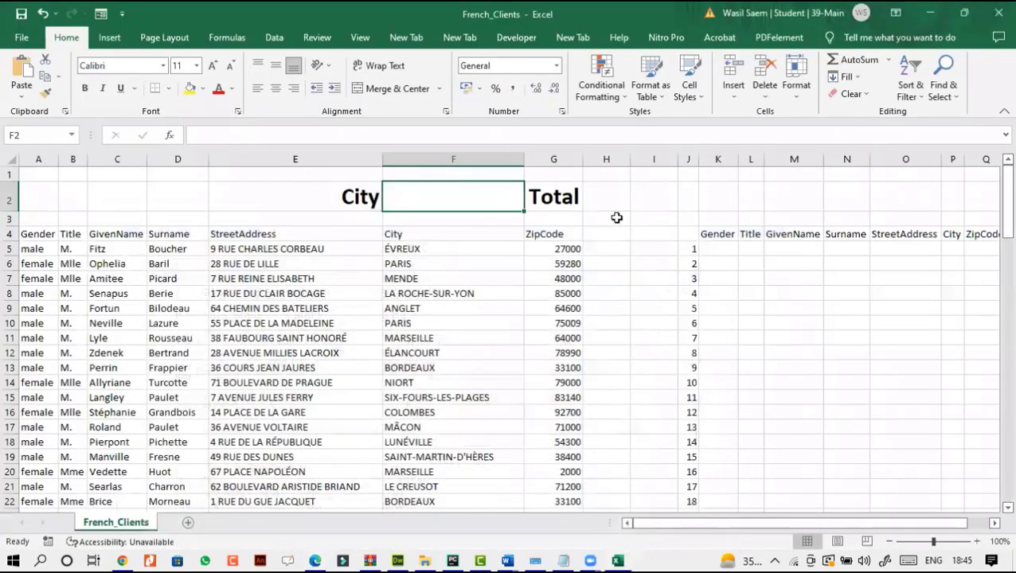
{"action": "left_click", "coordinate": [609, 199], "text": "ctrl"}
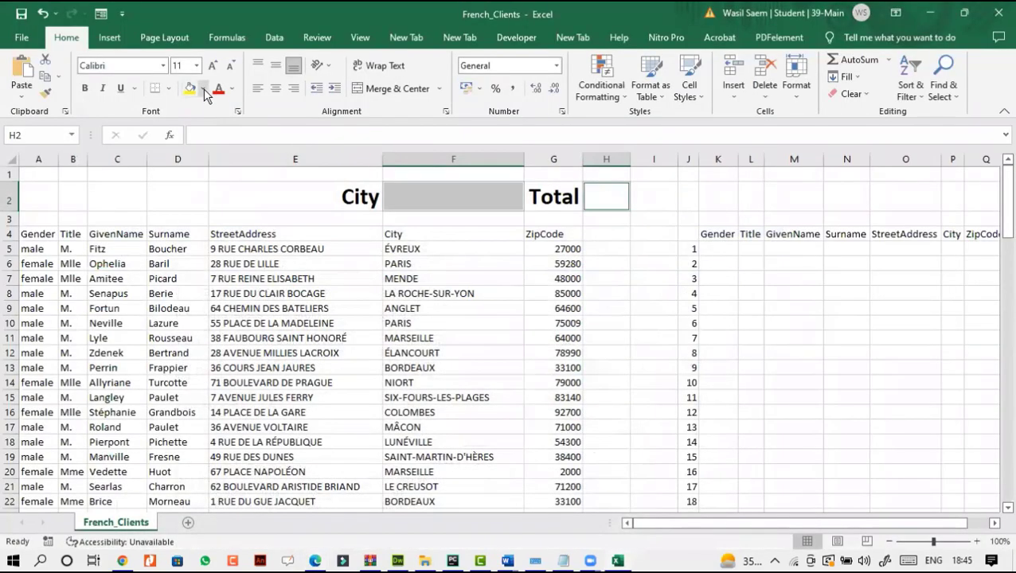
{"action": "left_click", "coordinate": [232, 88]}
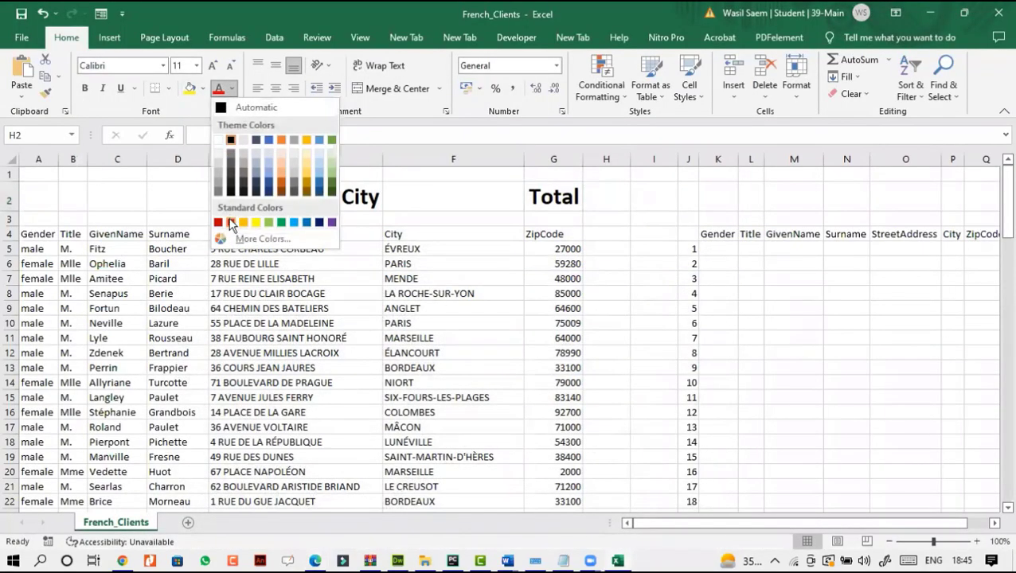
{"action": "left_click", "coordinate": [231, 223]}
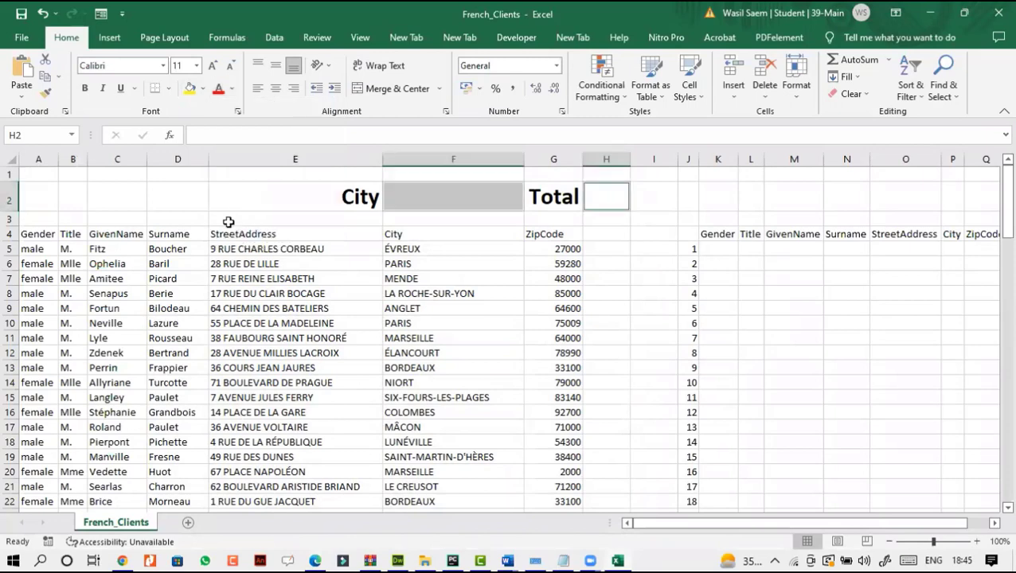
{"action": "left_click", "coordinate": [181, 67]}
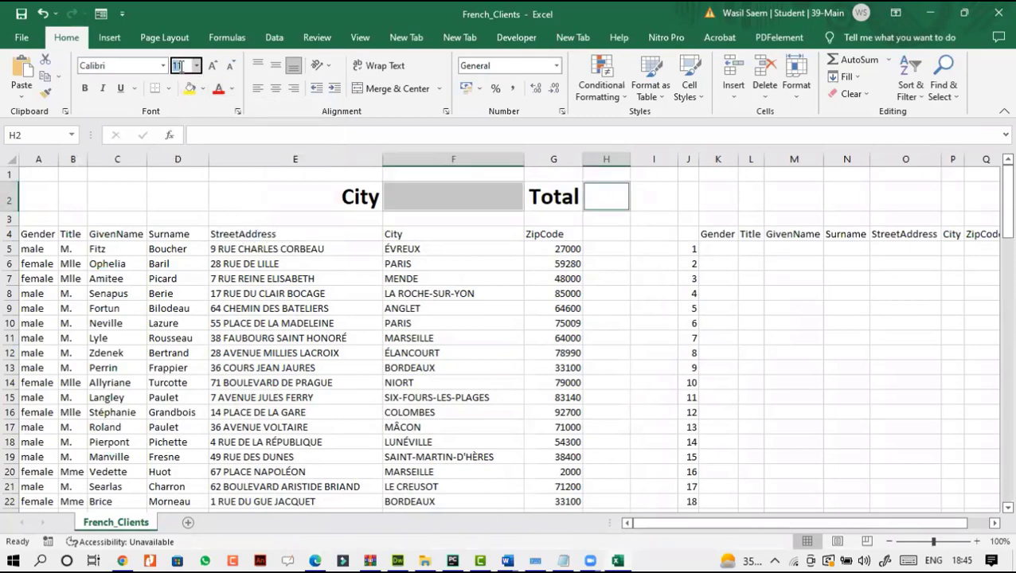
{"action": "type", "text": "24"}
{"action": "key", "text": "Return"}
Read the file-saving and conditional formatting instructions with their example in the browser PDF, then return to Excel.
{"action": "left_click", "coordinate": [314, 562]}
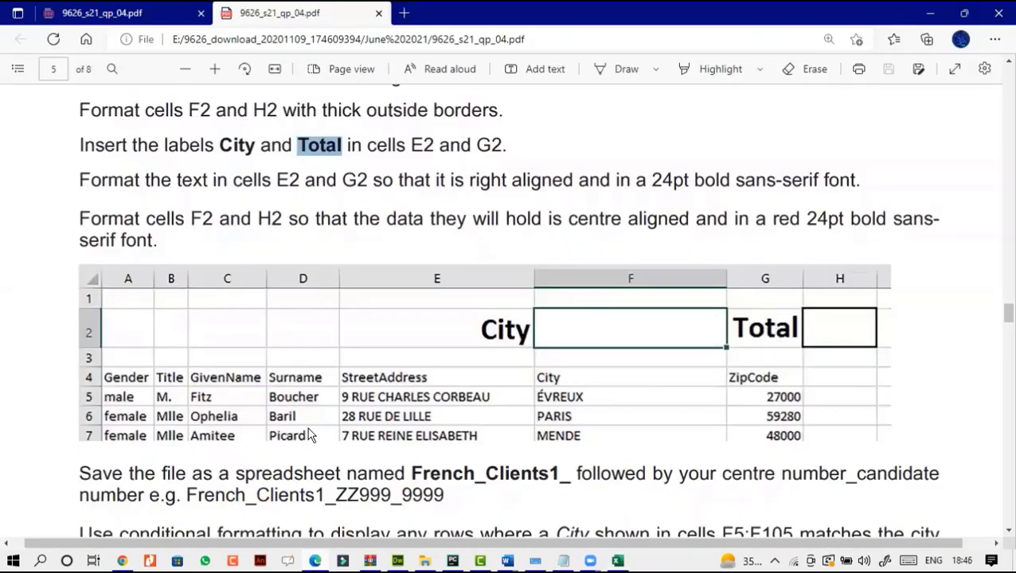
{"action": "scroll", "coordinate": [307, 426], "scroll_direction": "down", "scroll_amount": 5}
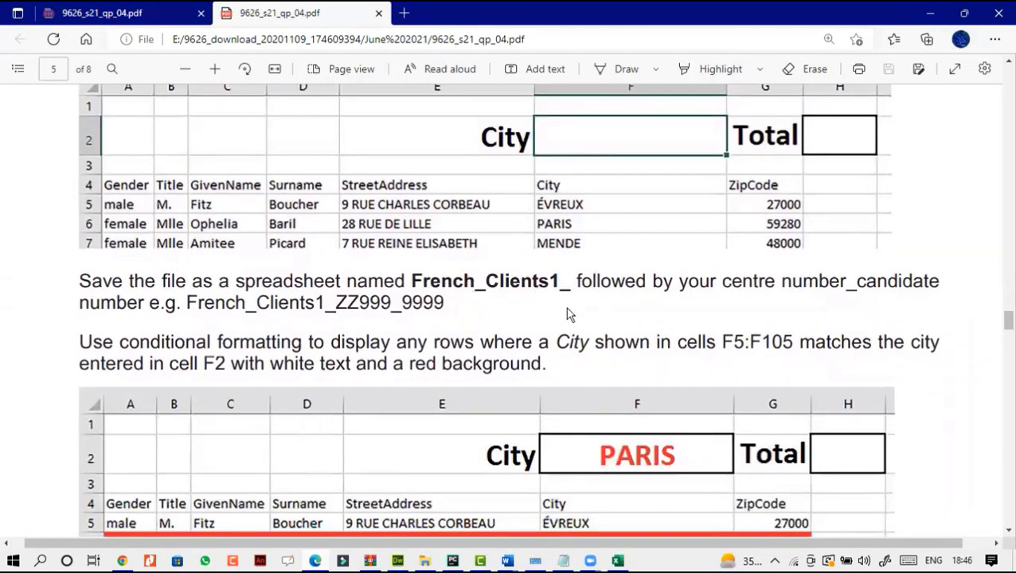
{"action": "scroll", "coordinate": [488, 369], "scroll_direction": "down", "scroll_amount": 1}
{"action": "scroll", "coordinate": [489, 369], "scroll_direction": "down", "scroll_amount": 1}
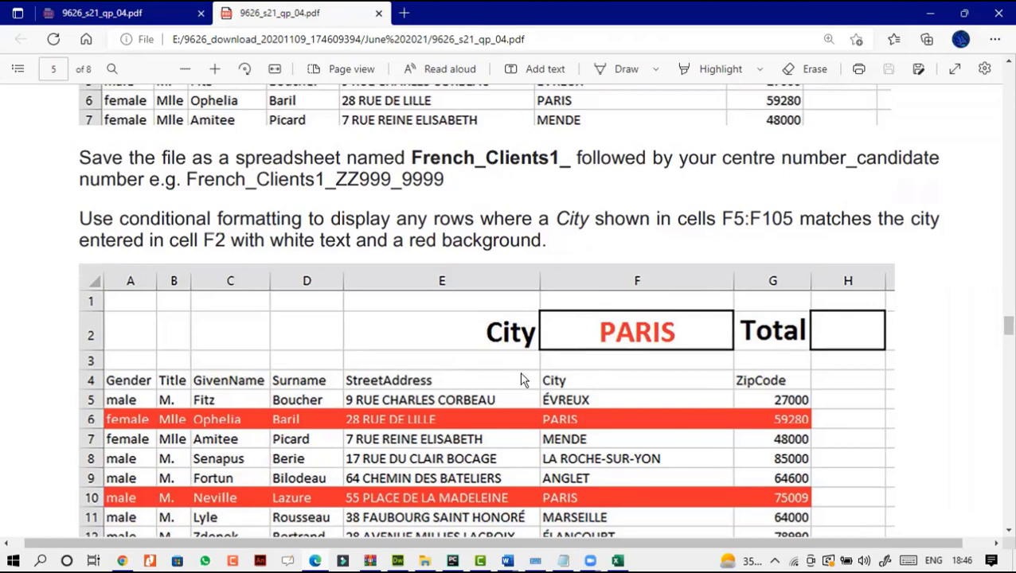
{"action": "scroll", "coordinate": [521, 381], "scroll_direction": "down", "scroll_amount": 2}
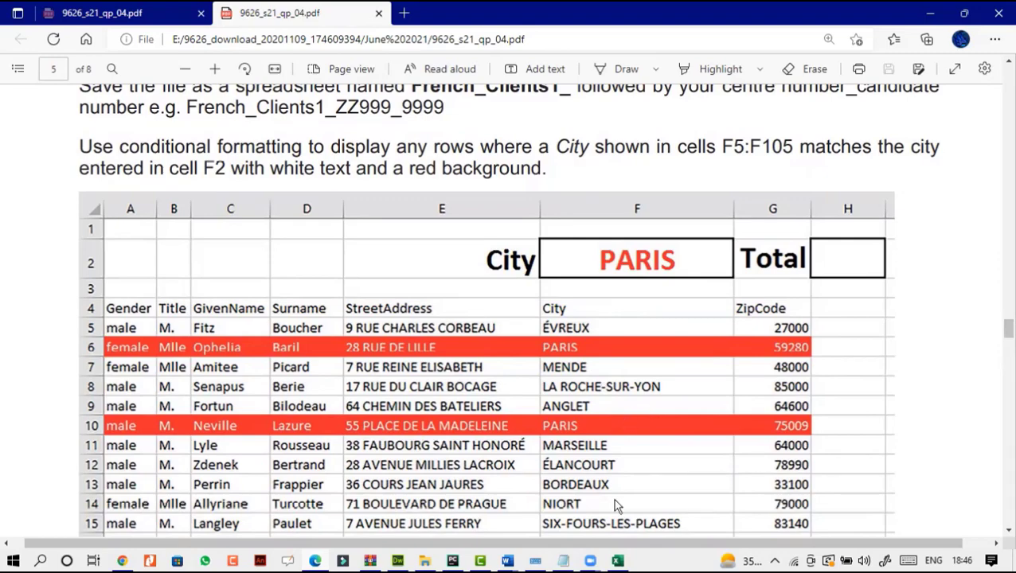
{"action": "mouse_move", "coordinate": [618, 560]}
{"action": "left_click", "coordinate": [577, 505]}
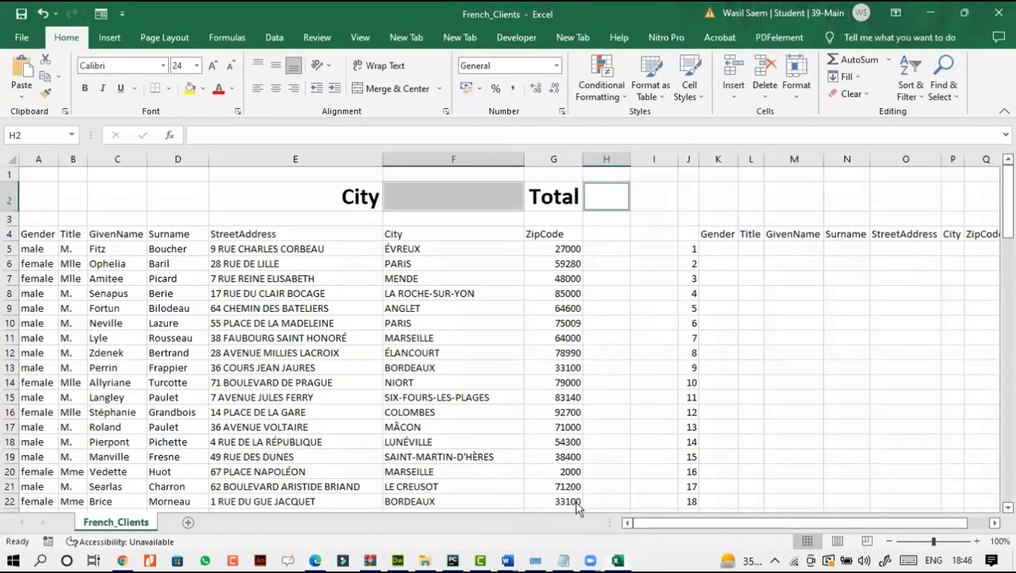
{"action": "left_click", "coordinate": [555, 321]}
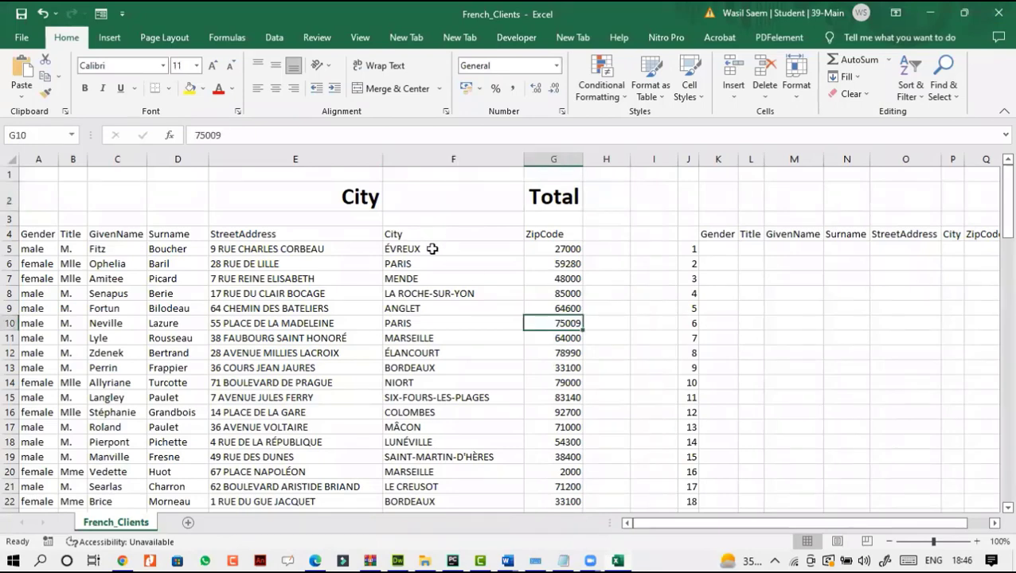
Create a conditional formatting rule for cells F5:F105 that uses a formula to determine which cells to format.
{"action": "left_click", "coordinate": [436, 200]}
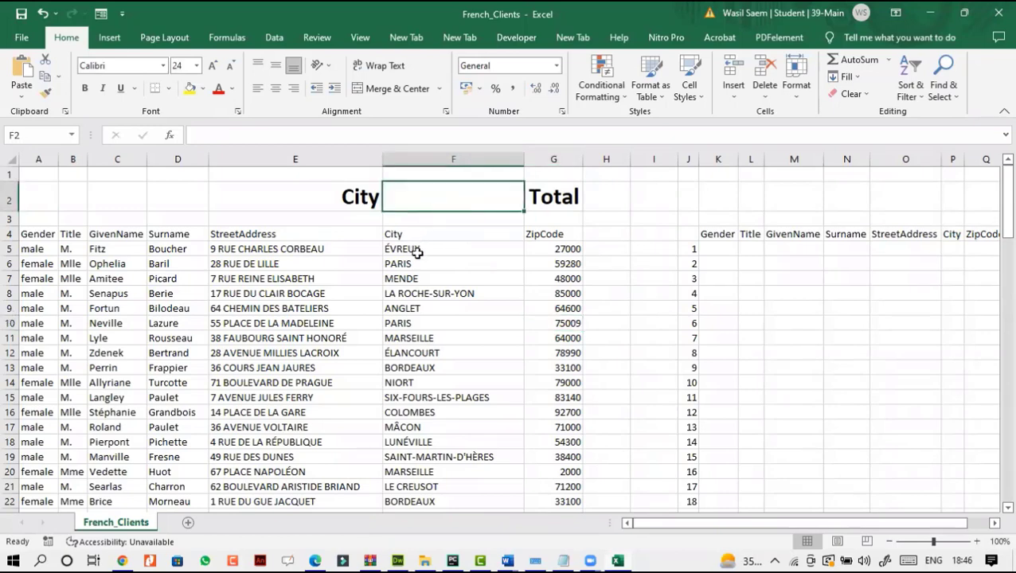
{"action": "left_click_drag", "start_coordinate": [417, 252], "coordinate": [425, 483]}
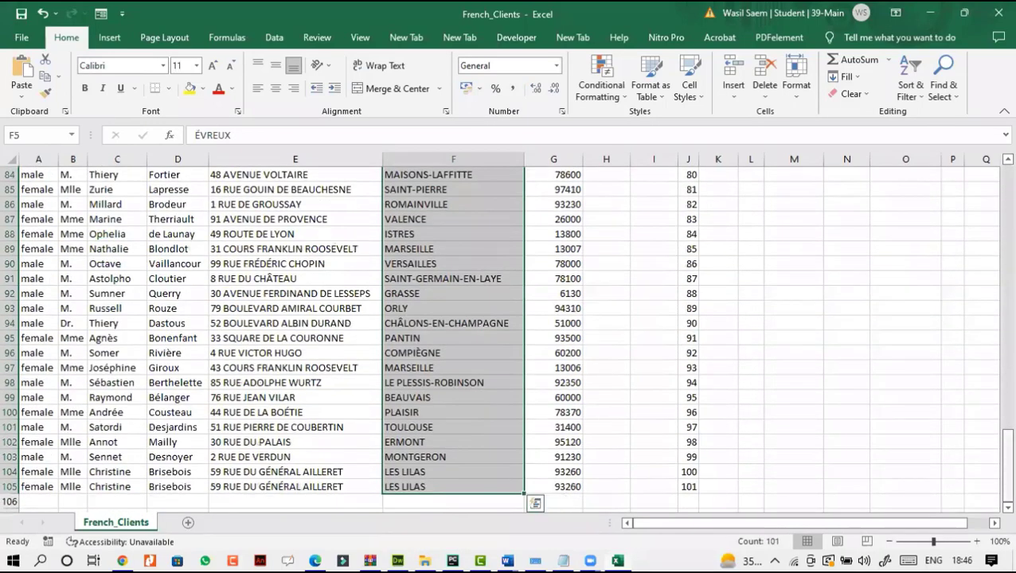
{"action": "left_click_drag", "start_coordinate": [1008, 457], "coordinate": [1008, 188]}
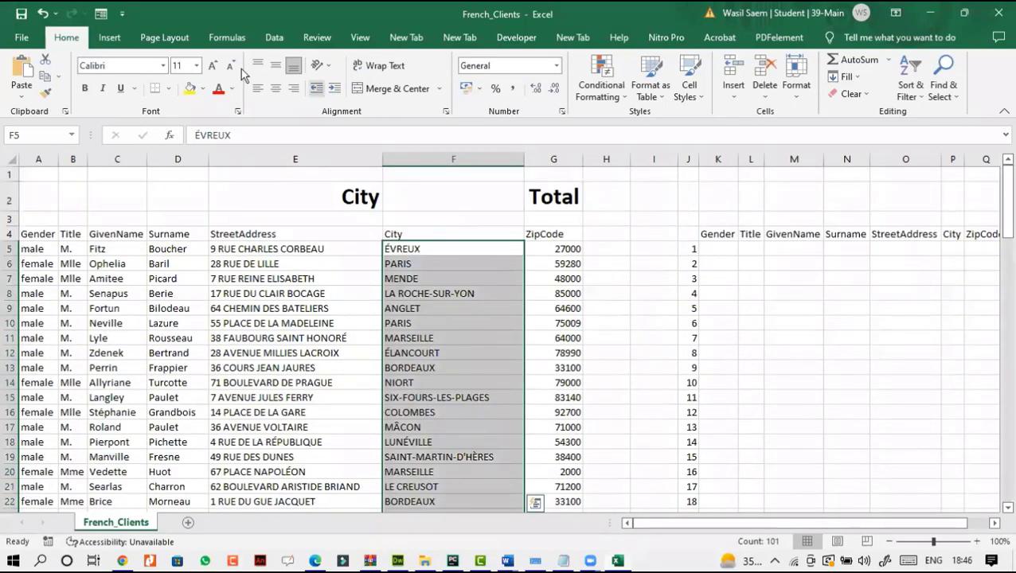
{"action": "left_click", "coordinate": [622, 97]}
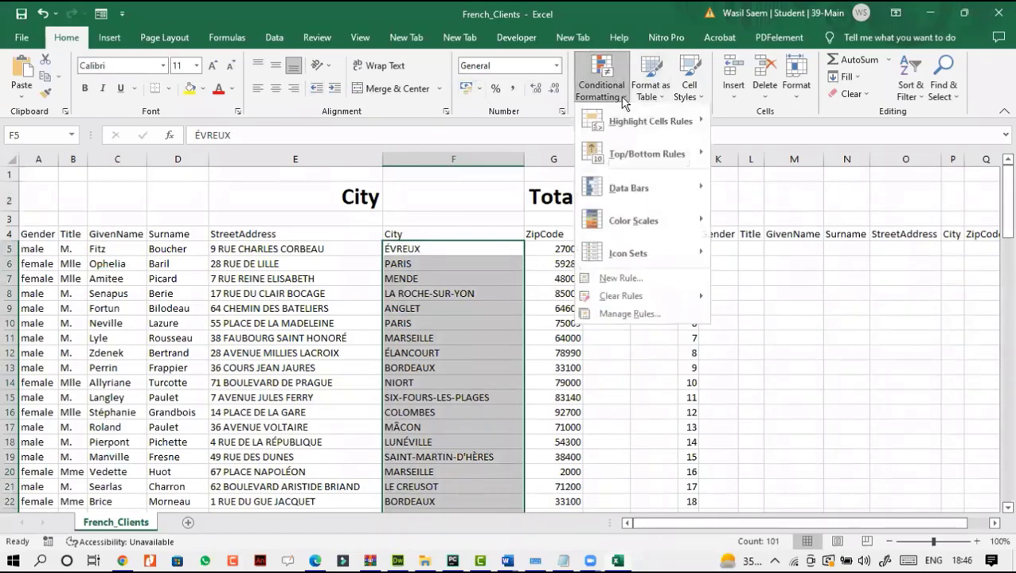
{"action": "left_click", "coordinate": [617, 315]}
{"action": "left_click_drag", "start_coordinate": [375, 216], "coordinate": [719, 151]}
{"action": "left_click", "coordinate": [553, 200]}
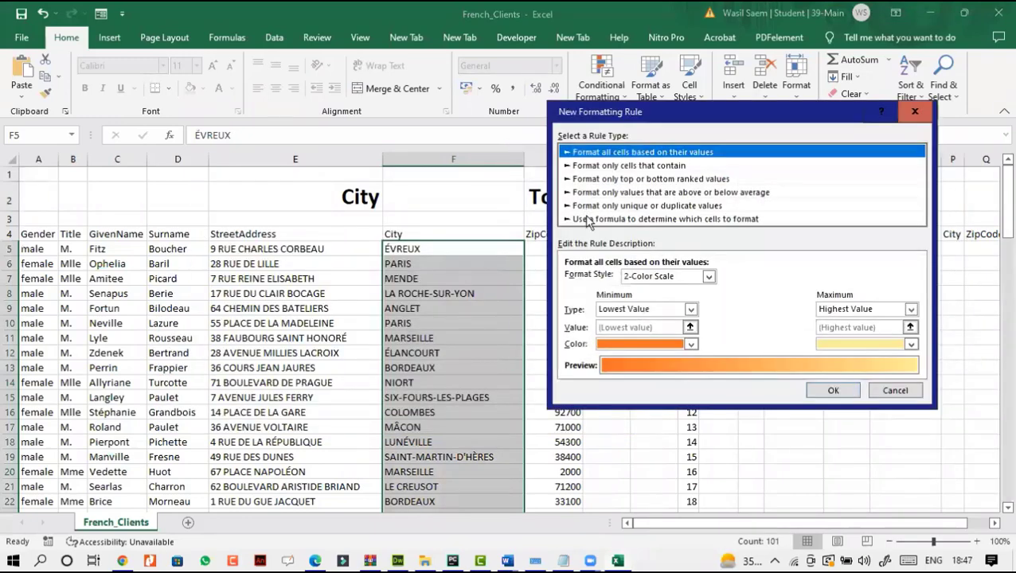
{"action": "left_click", "coordinate": [588, 219]}
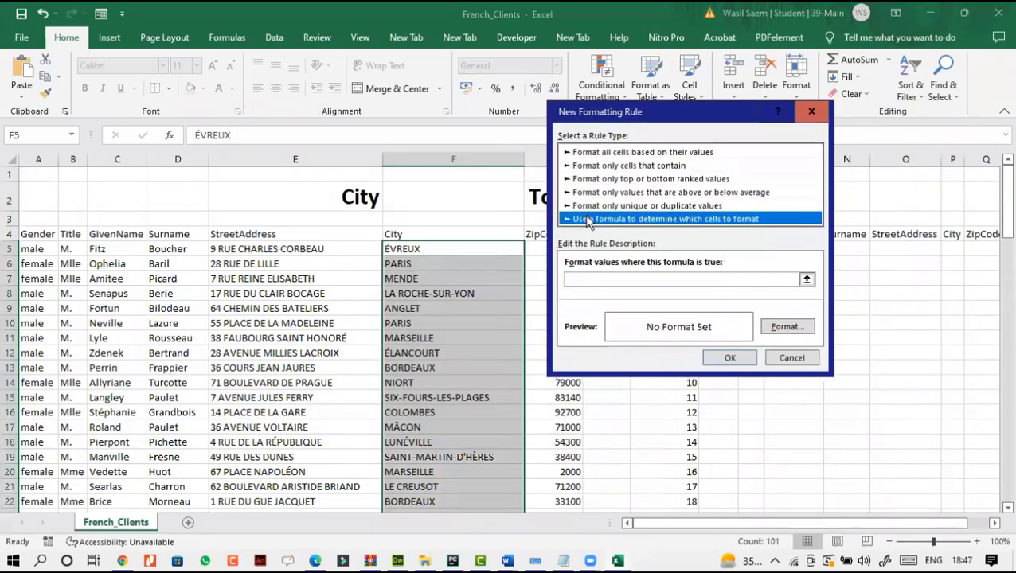
Enter the rule formula =$F$2=$F5, keeping the row reference of the compared city relative.
{"action": "left_click", "coordinate": [599, 279]}
{"action": "type", "text": "="}
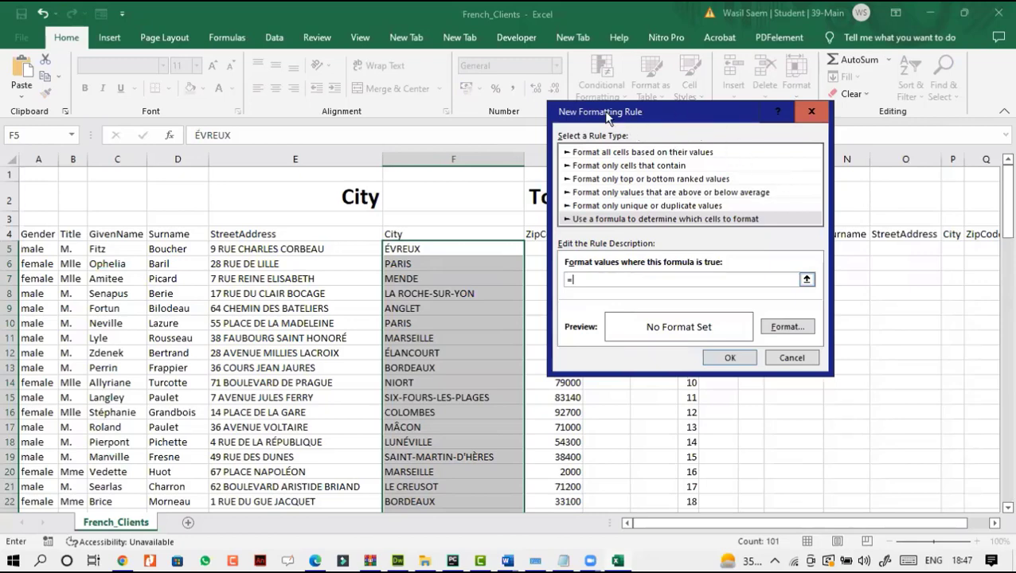
{"action": "left_click_drag", "start_coordinate": [608, 117], "coordinate": [675, 152]}
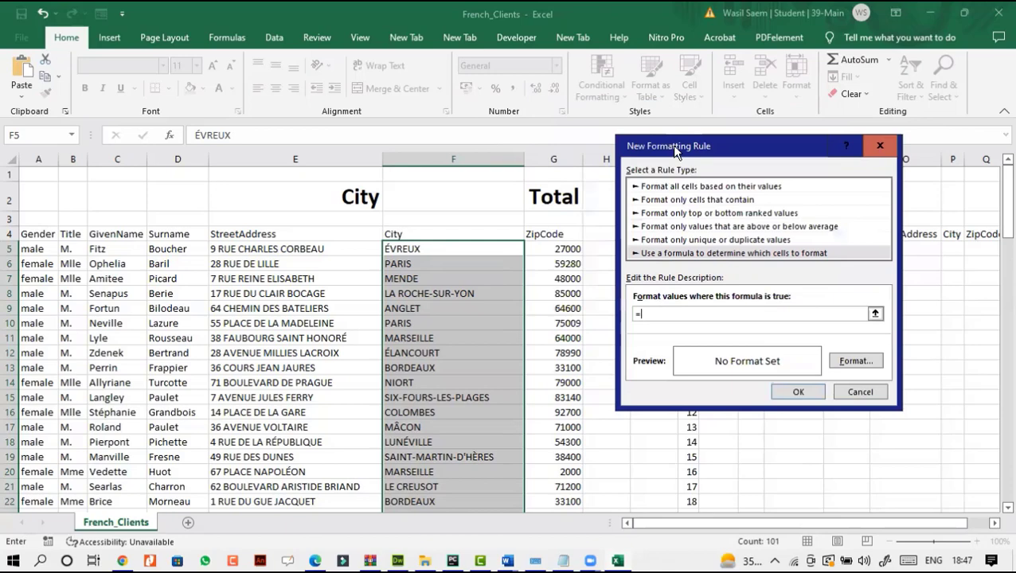
{"action": "left_click", "coordinate": [479, 198]}
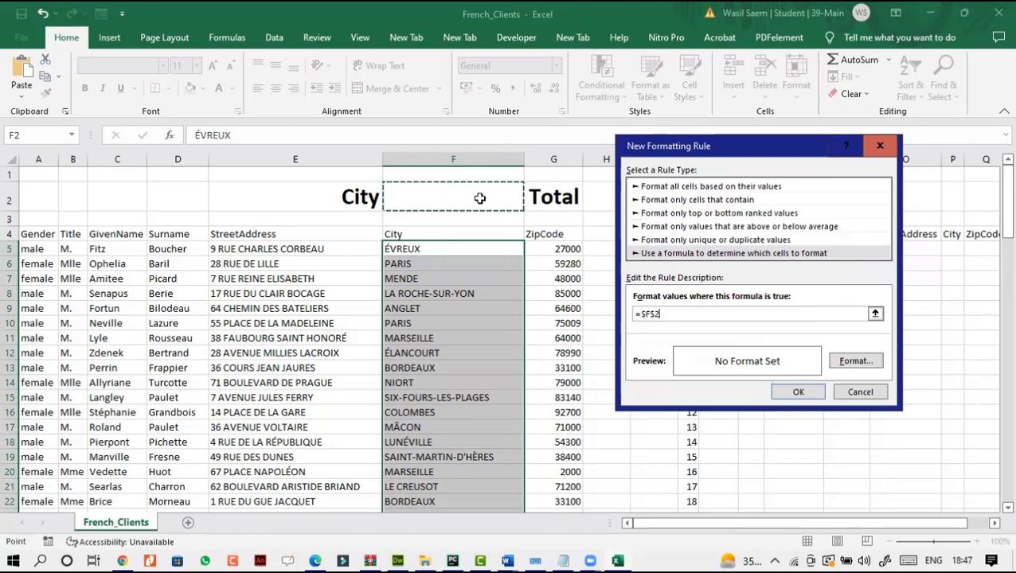
{"action": "type", "text": "="}
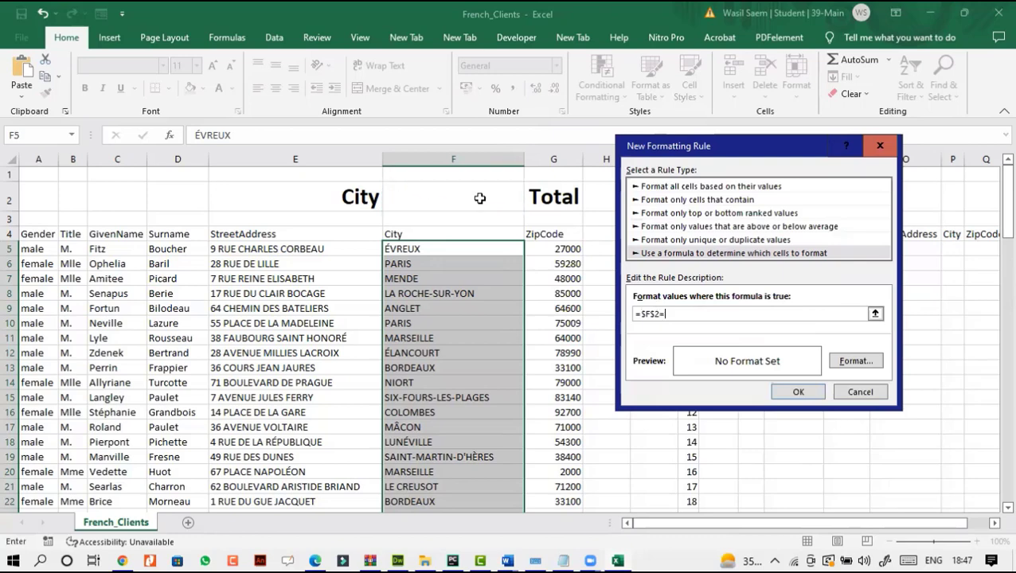
{"action": "left_click", "coordinate": [441, 250]}
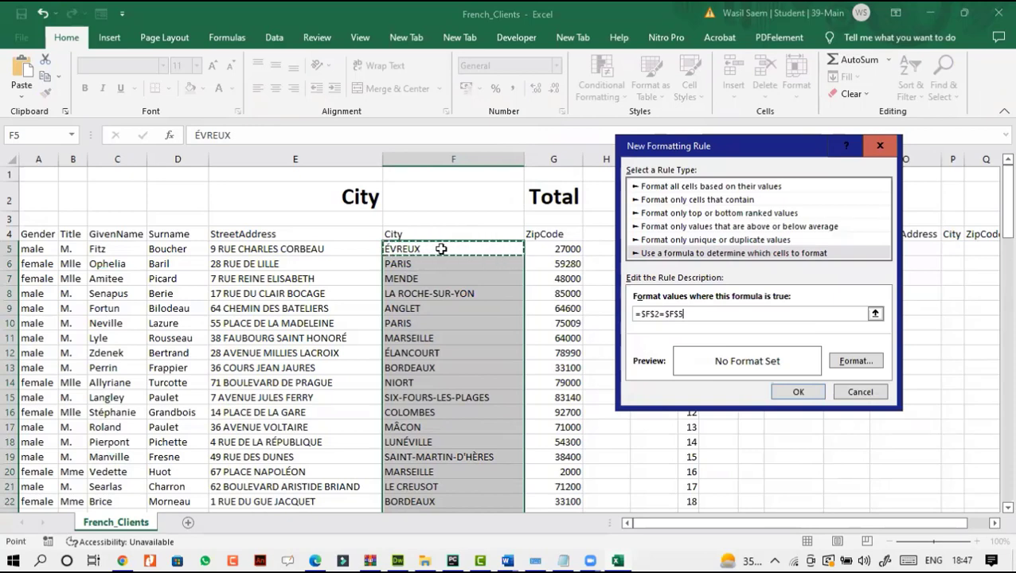
{"action": "left_click", "coordinate": [680, 316]}
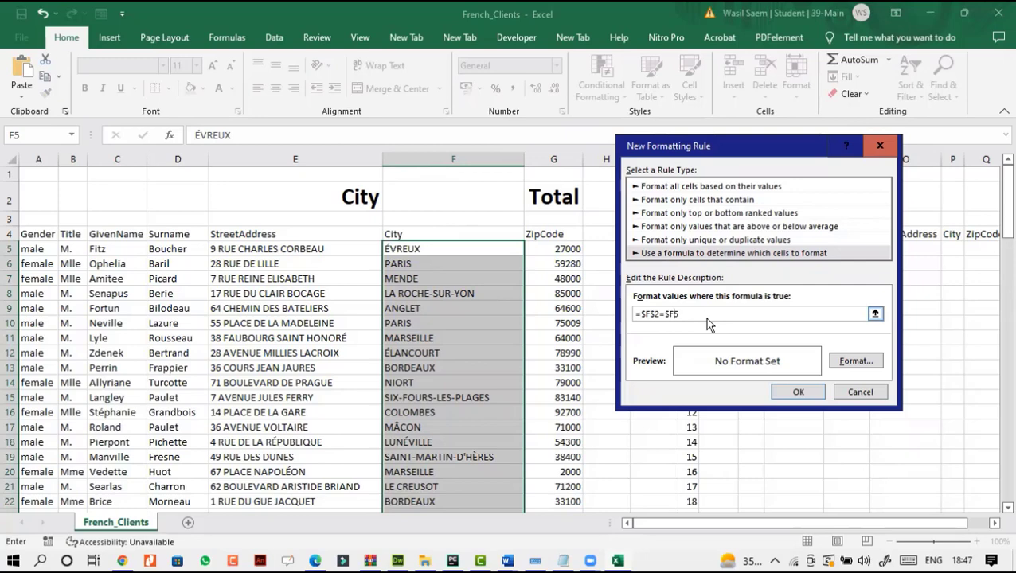
Give the formula rule a red fill and a white font colour, and apply it to cells F5:F105.
{"action": "left_click", "coordinate": [841, 362]}
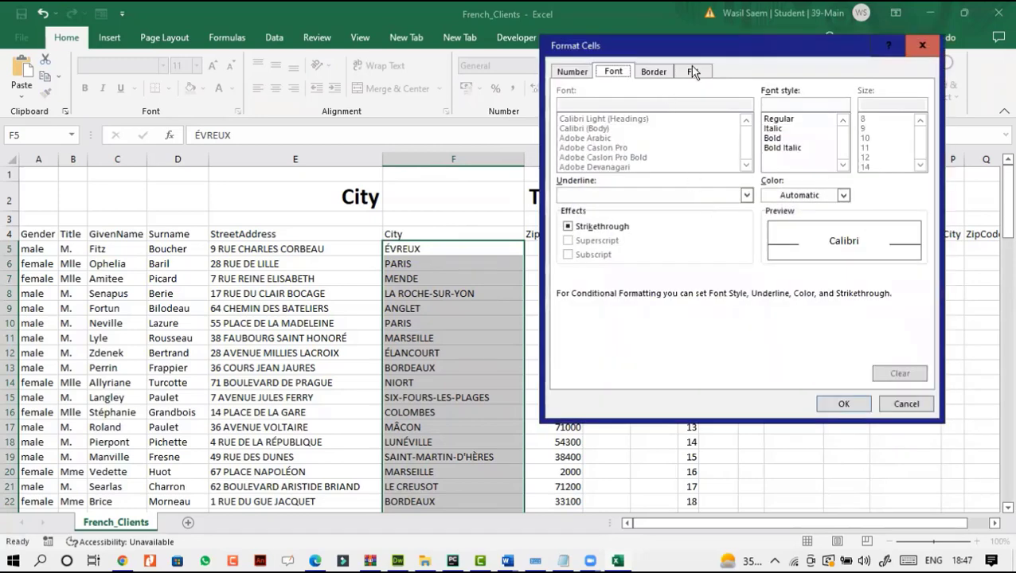
{"action": "left_click", "coordinate": [694, 71]}
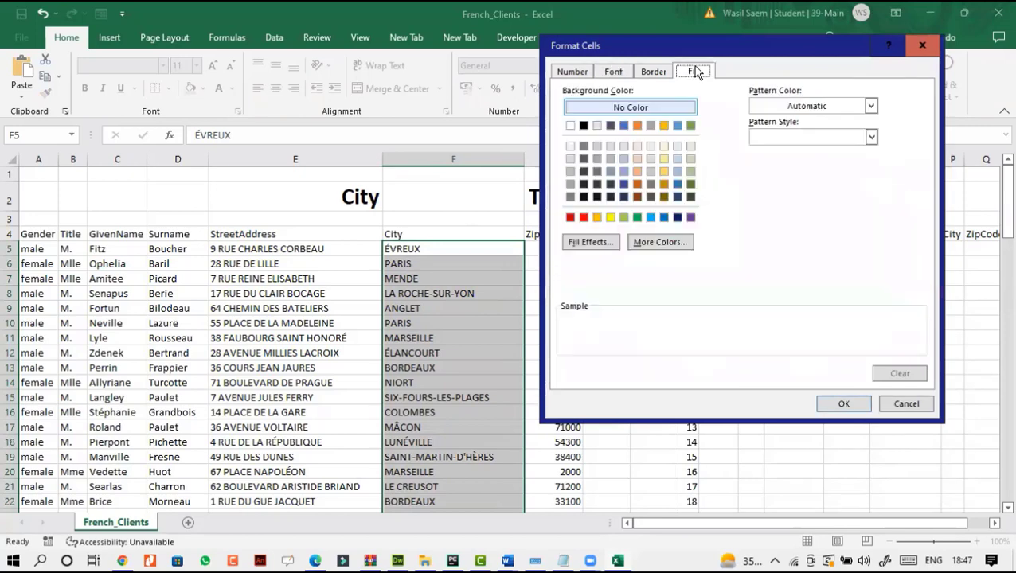
{"action": "left_click", "coordinate": [583, 217]}
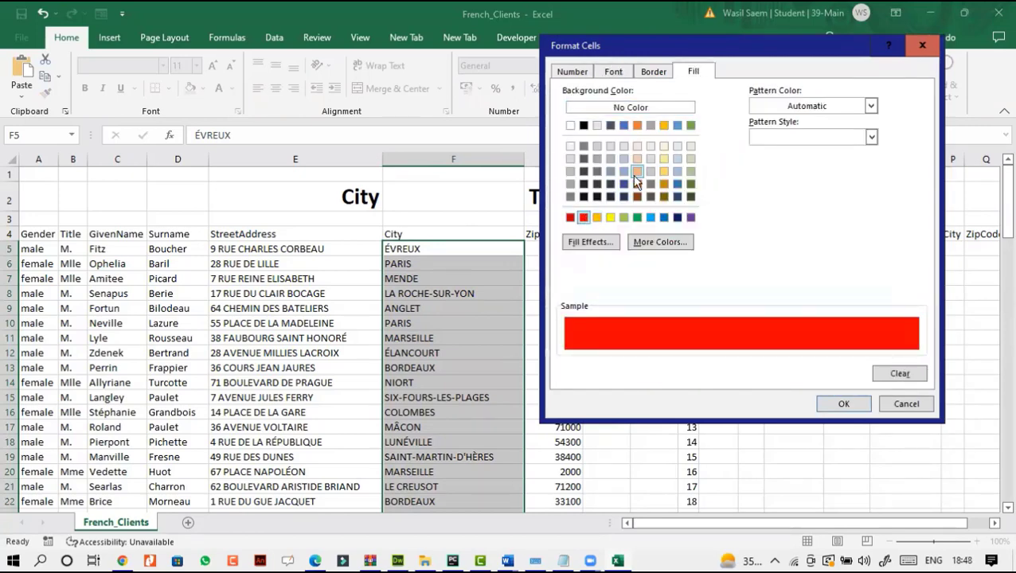
{"action": "left_click", "coordinate": [613, 72]}
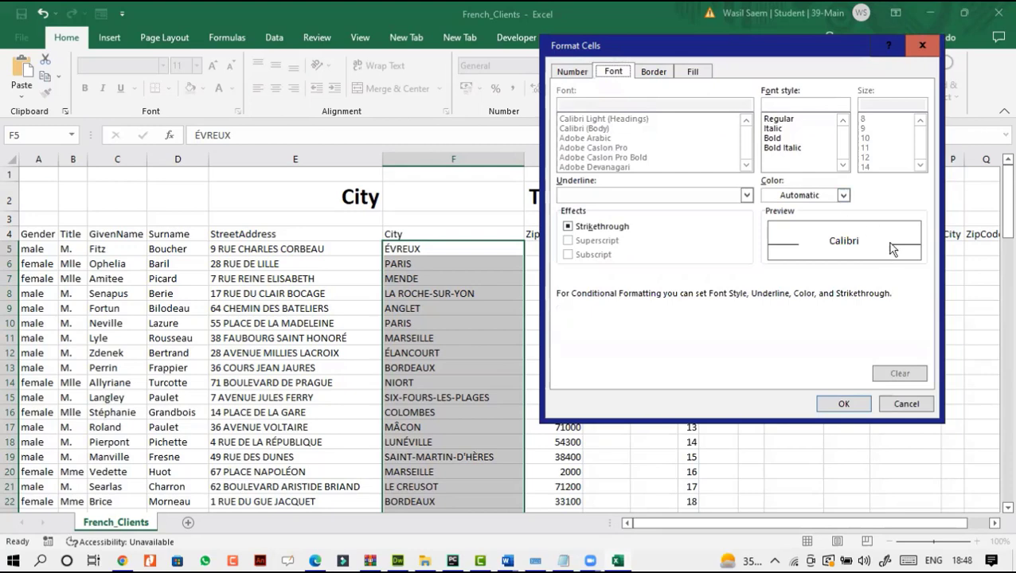
{"action": "left_click", "coordinate": [842, 196]}
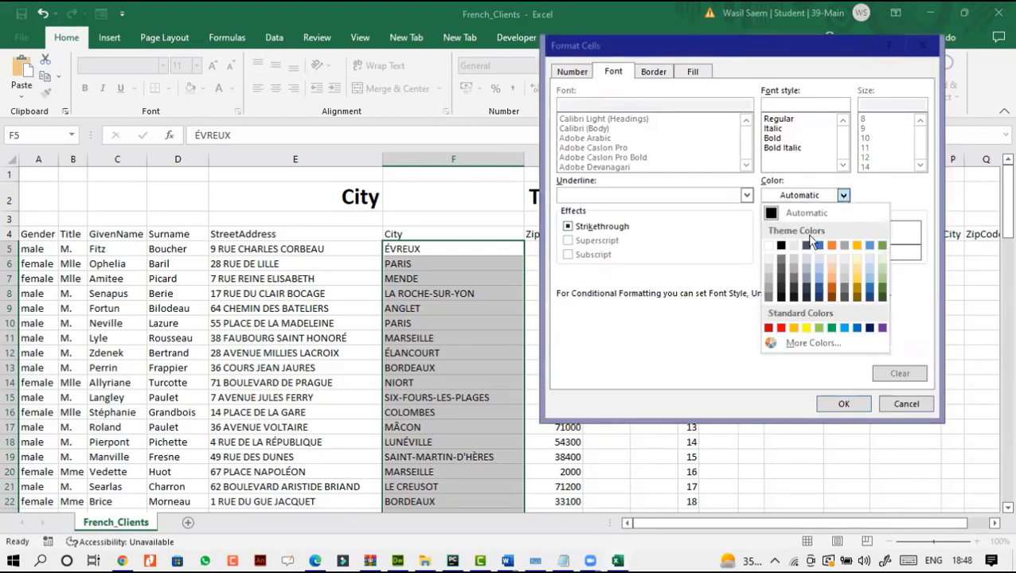
{"action": "left_click", "coordinate": [769, 246]}
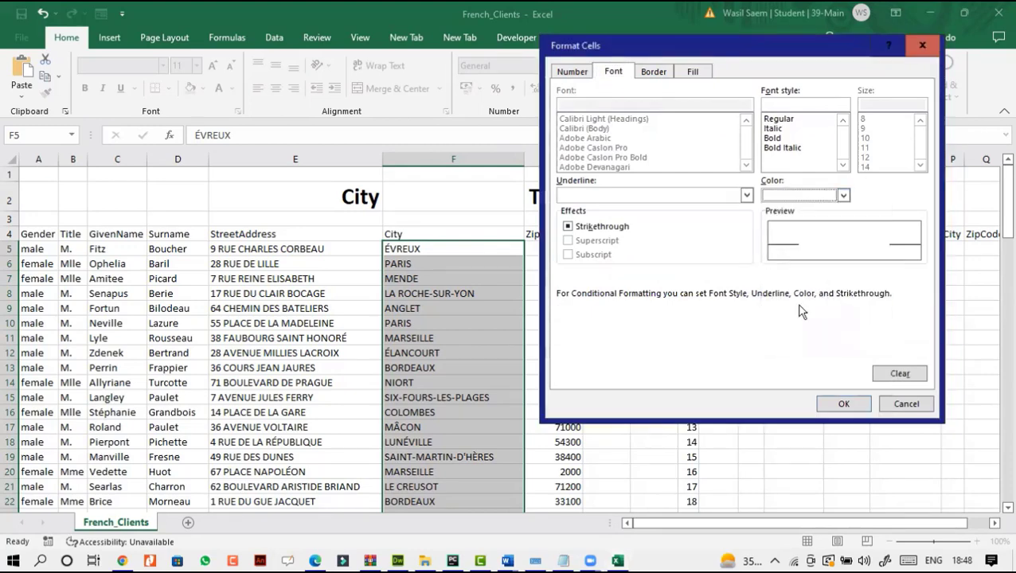
{"action": "left_click", "coordinate": [842, 404]}
{"action": "left_click", "coordinate": [799, 393]}
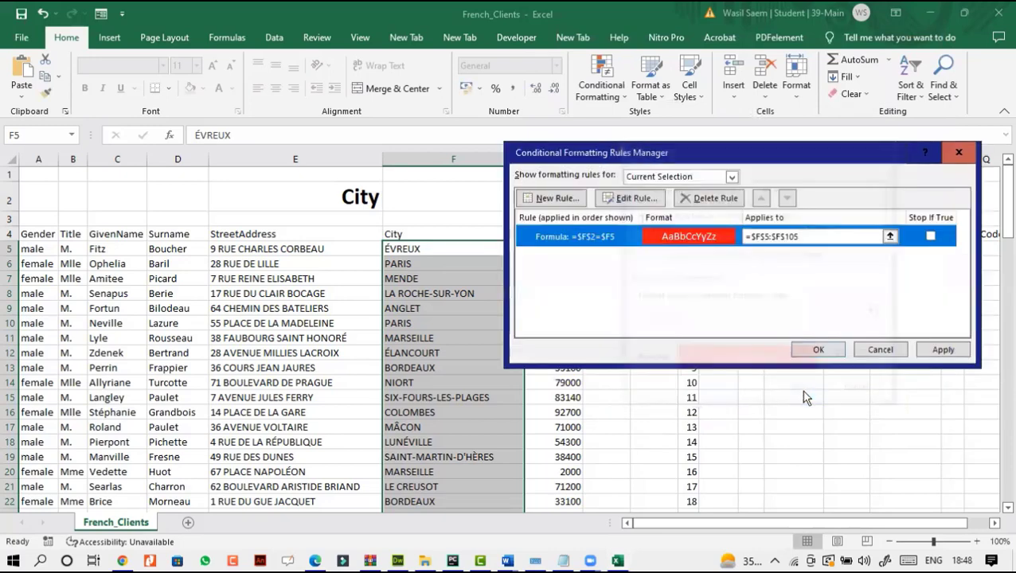
{"action": "left_click", "coordinate": [933, 355]}
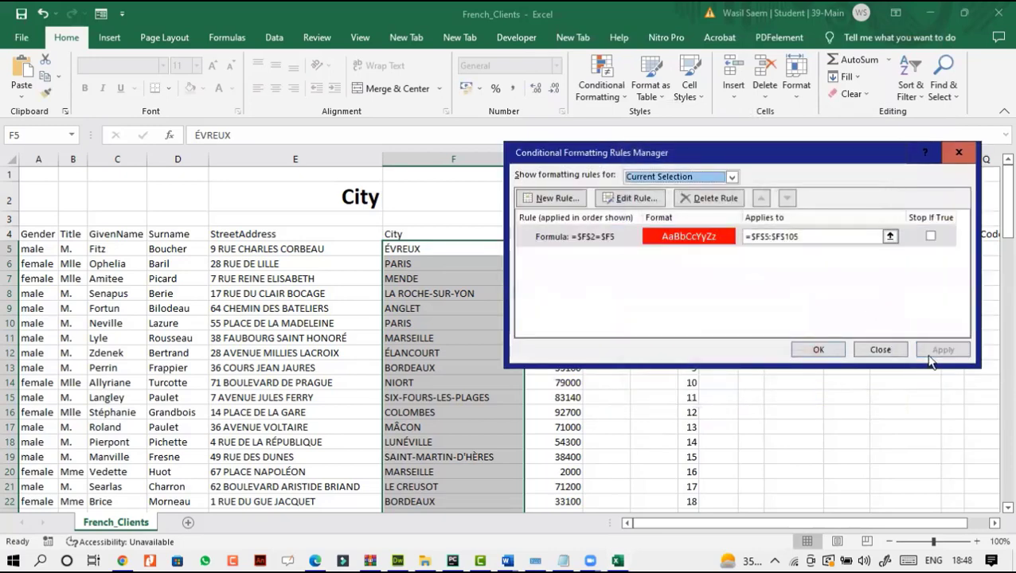
{"action": "left_click", "coordinate": [818, 348]}
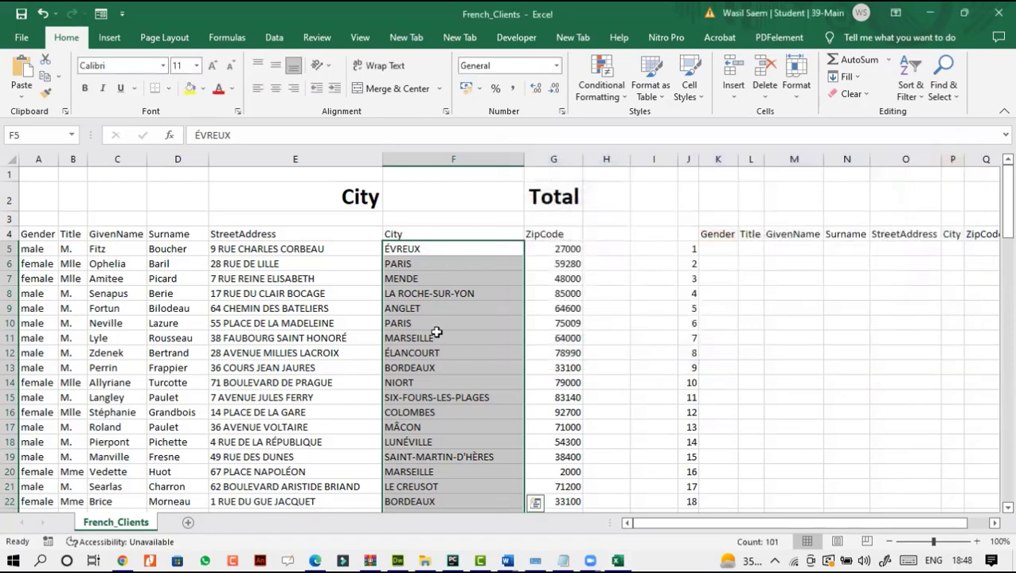
Copy PARIS from cell F10 into cell F2 and check the highlighting down the City column.
{"action": "left_click", "coordinate": [420, 325]}
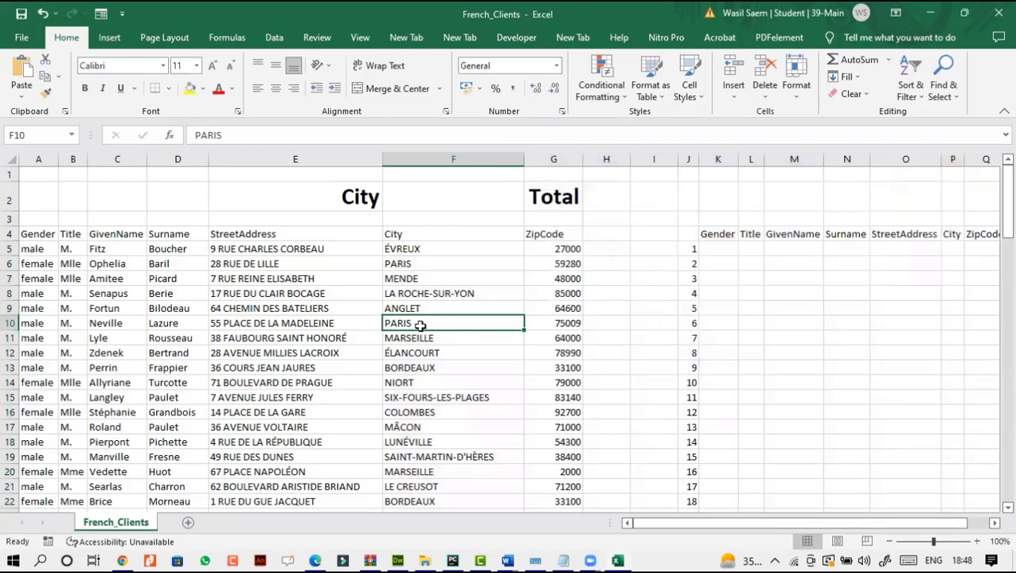
{"action": "key", "text": "ctrl+c"}
{"action": "left_click", "coordinate": [426, 201]}
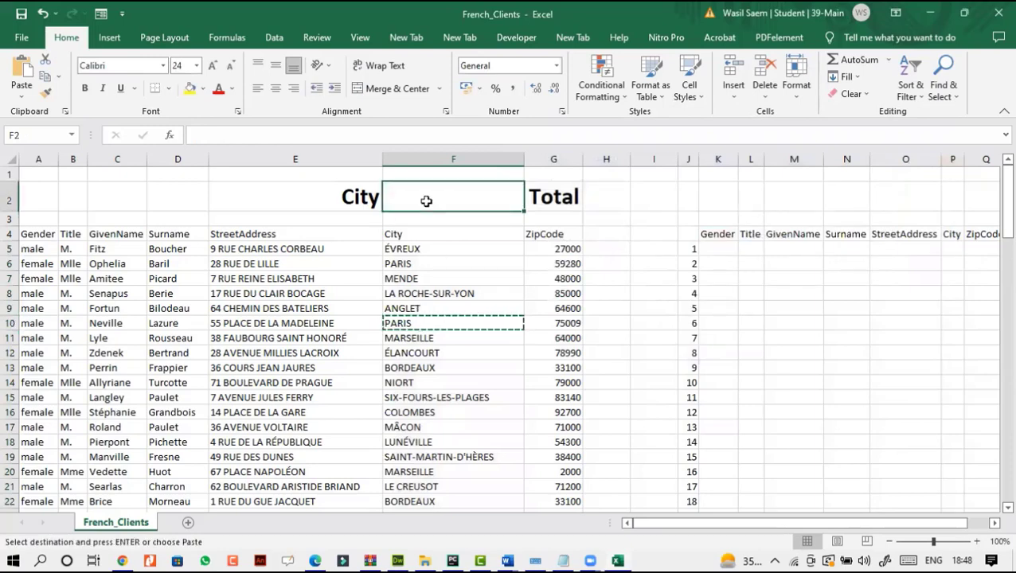
{"action": "key", "text": "ctrl+v"}
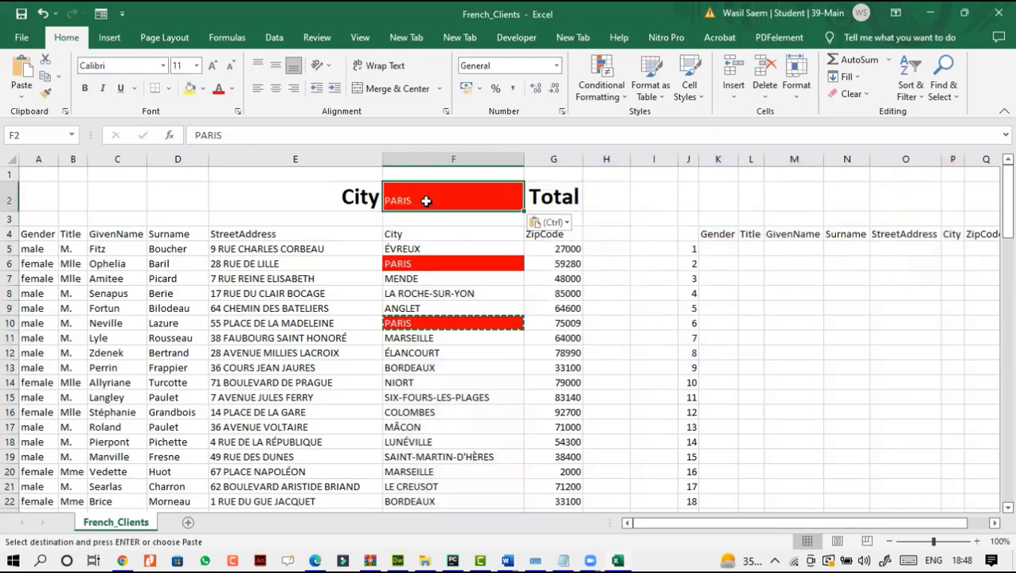
{"action": "left_click", "coordinate": [433, 321]}
{"action": "key", "text": "ctrl+Down"}
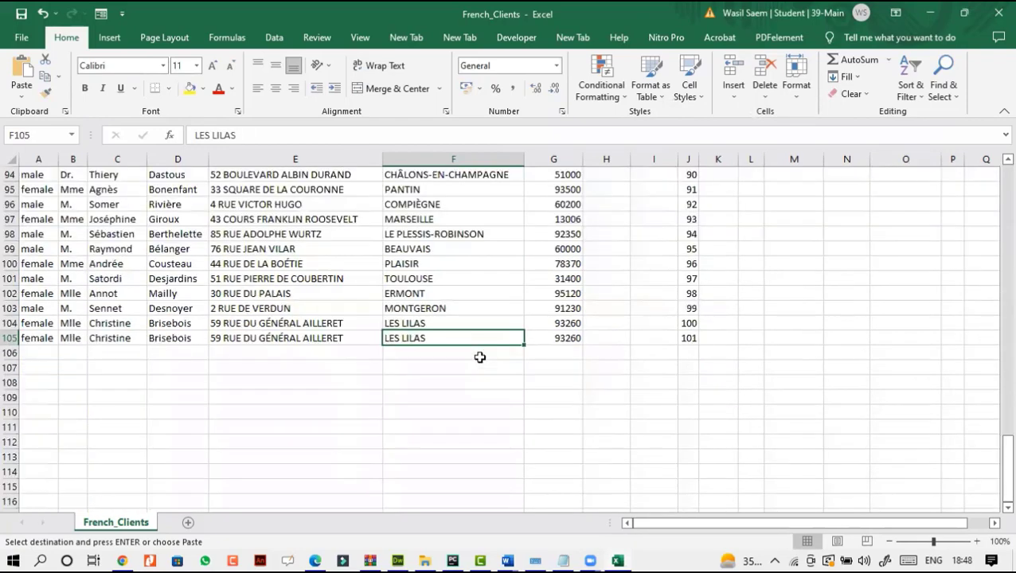
{"action": "scroll", "coordinate": [509, 386], "scroll_direction": "up", "scroll_amount": 20}
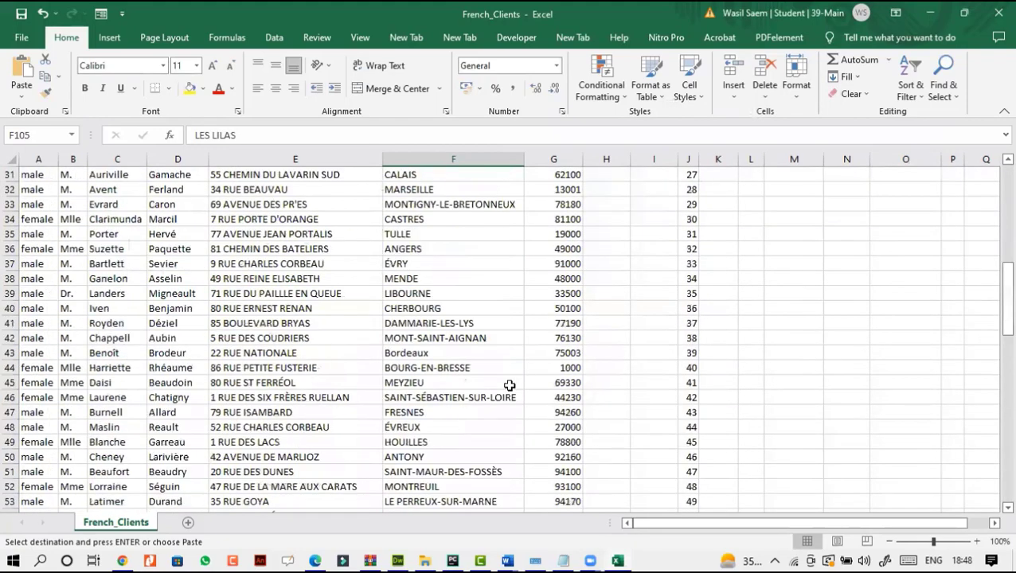
{"action": "scroll", "coordinate": [510, 385], "scroll_direction": "up", "scroll_amount": 2}
{"action": "left_click", "coordinate": [435, 208]}
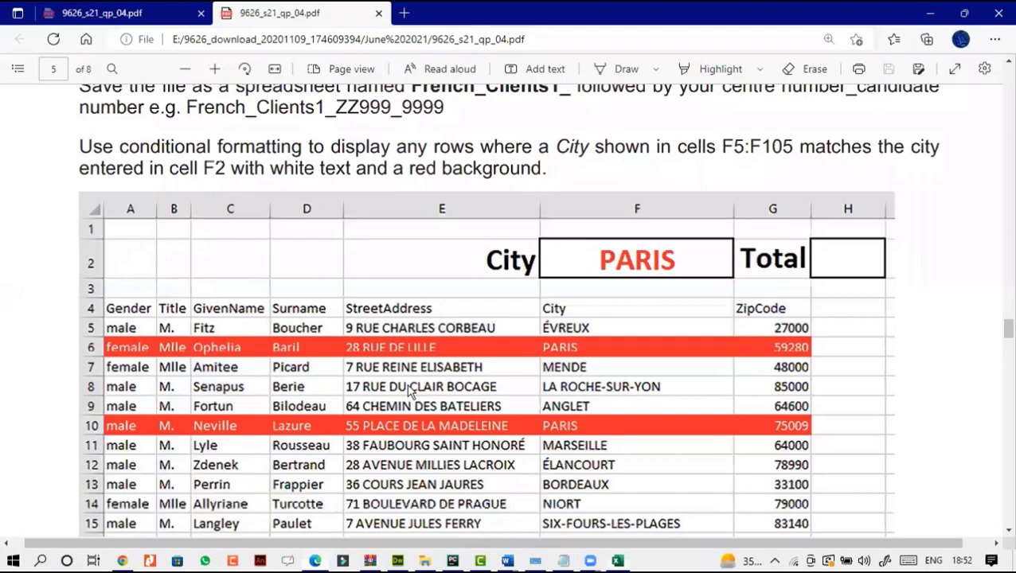
Read the instruction and example for numbering matching rows in column H in the browser PDF, and return to Excel.
{"action": "scroll", "coordinate": [410, 390], "scroll_direction": "down", "scroll_amount": 4}
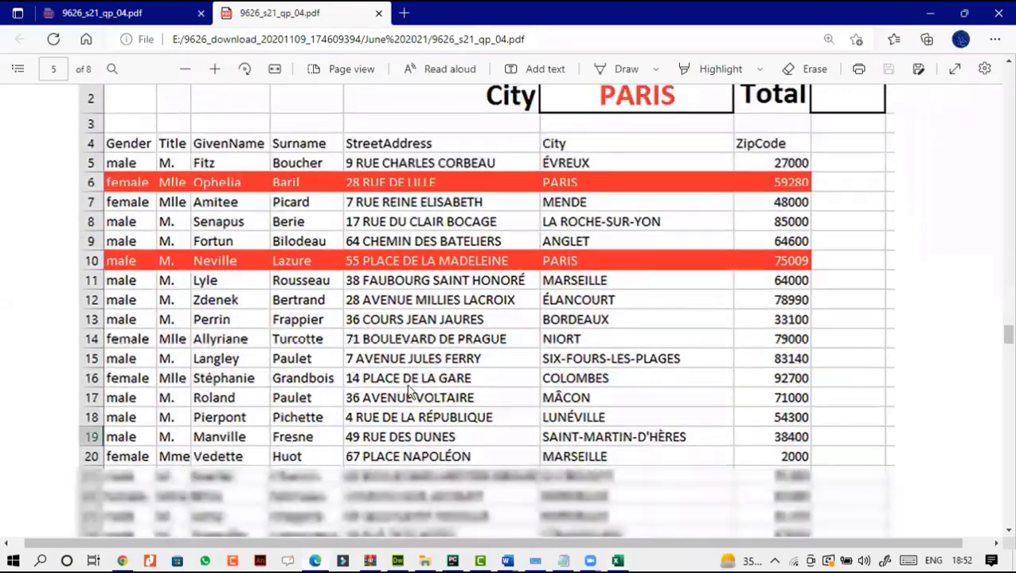
{"action": "scroll", "coordinate": [410, 391], "scroll_direction": "down", "scroll_amount": 5}
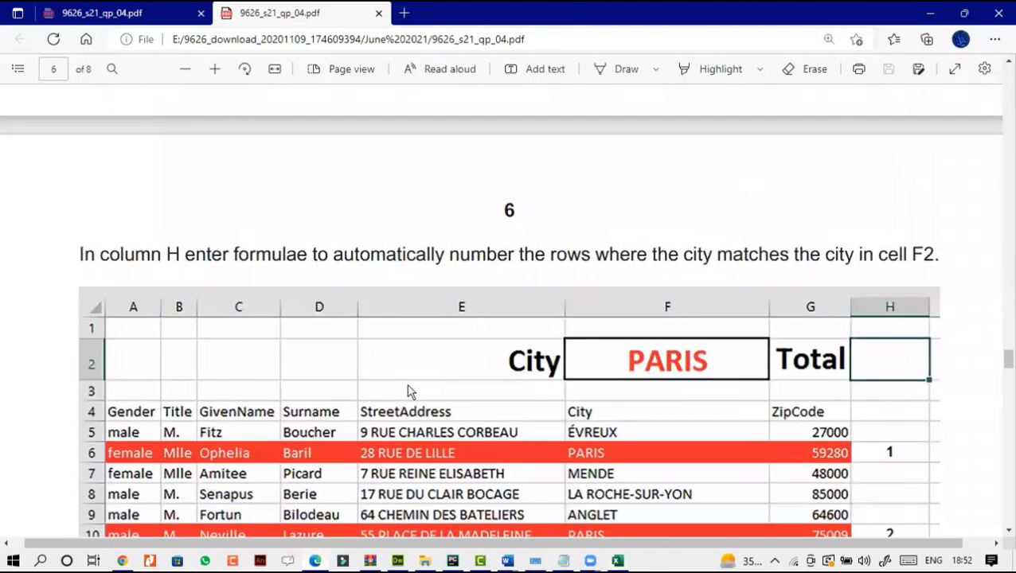
{"action": "scroll", "coordinate": [410, 390], "scroll_direction": "down", "scroll_amount": 1}
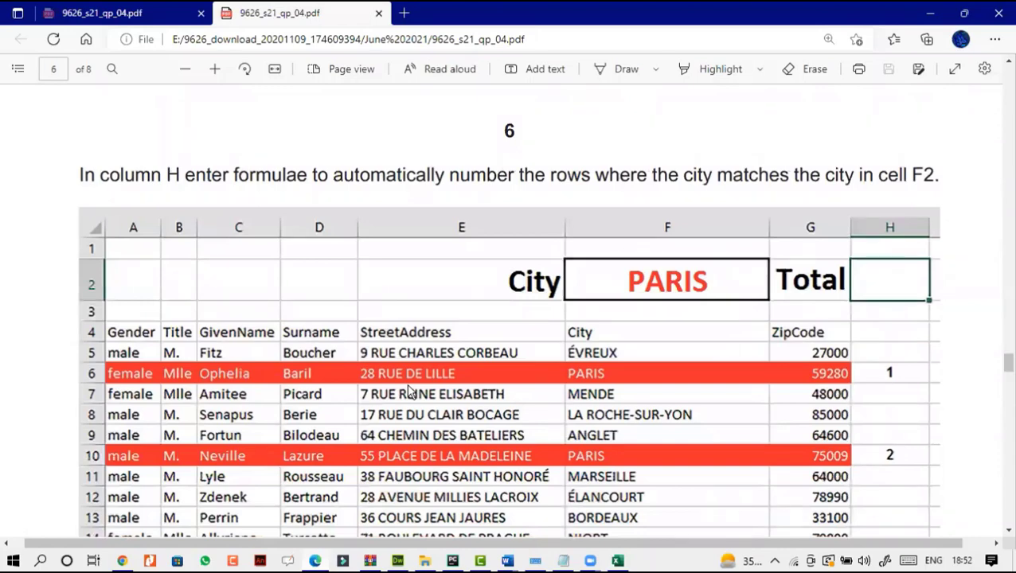
{"action": "scroll", "coordinate": [410, 390], "scroll_direction": "down", "scroll_amount": 1}
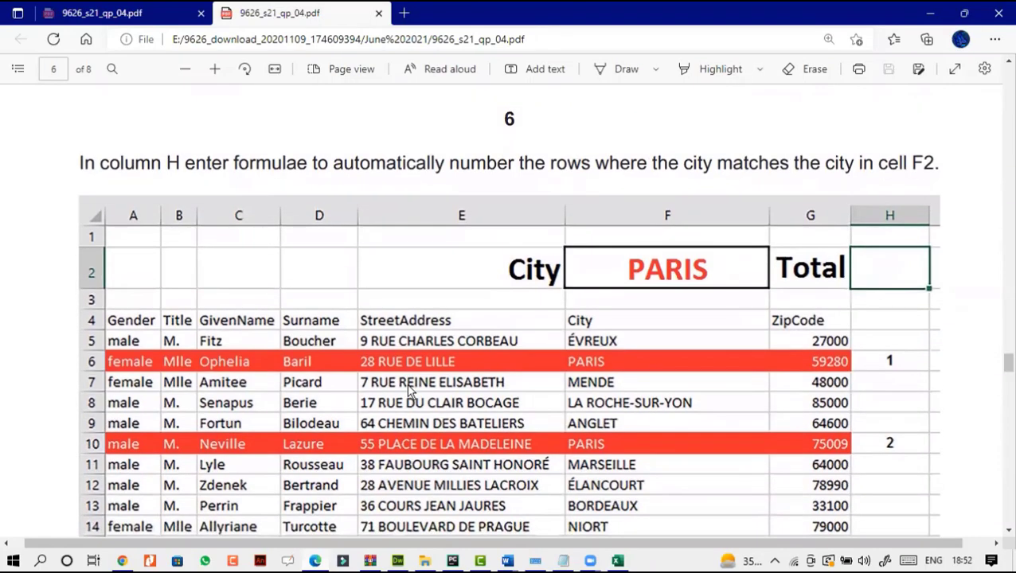
{"action": "scroll", "coordinate": [410, 391], "scroll_direction": "down", "scroll_amount": 1}
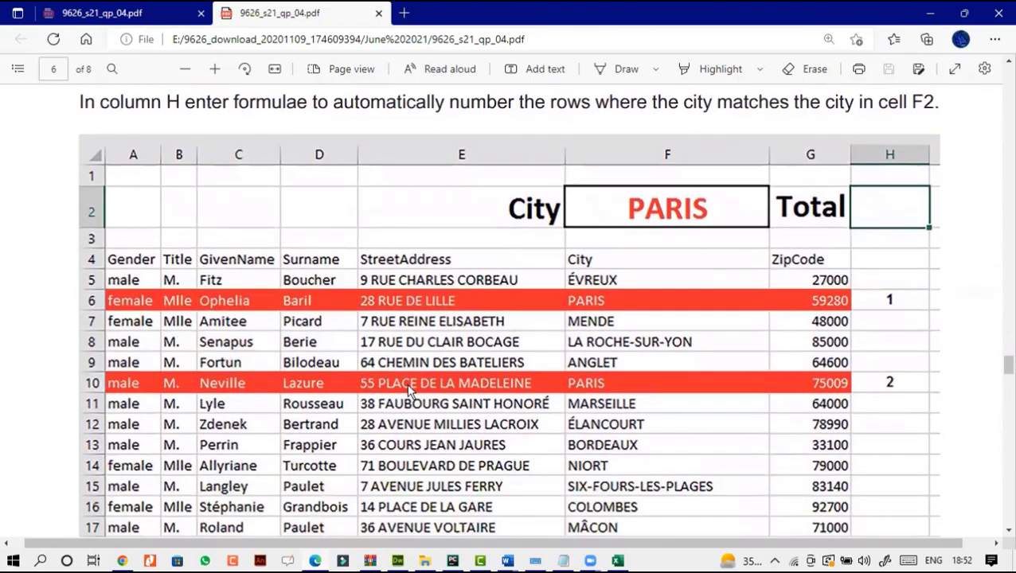
{"action": "left_click", "coordinate": [617, 562]}
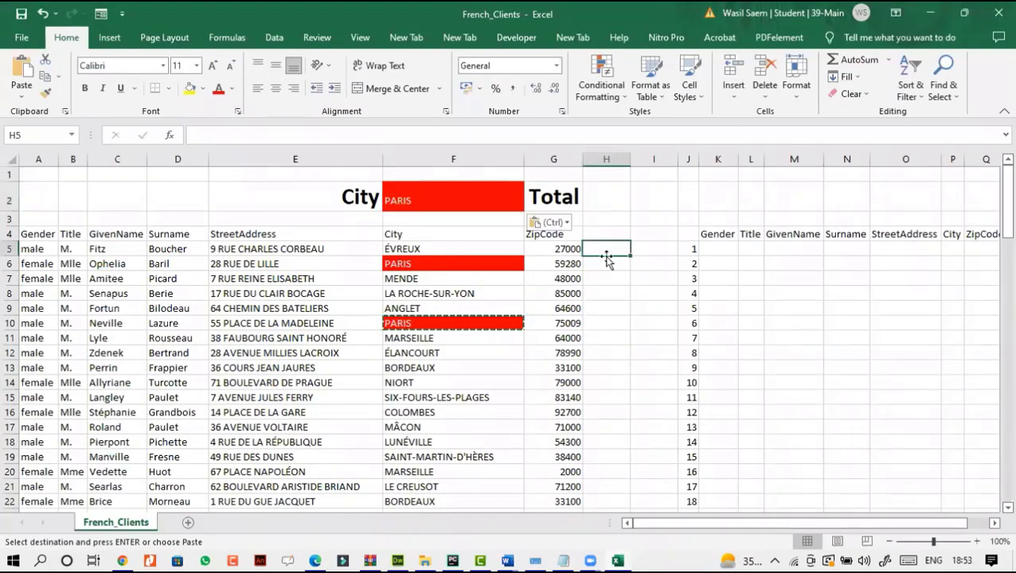
Begin an IF formula in cell H5 with the logical test $F$2=F5, keeping F2 absolute.
{"action": "left_click", "coordinate": [356, 134]}
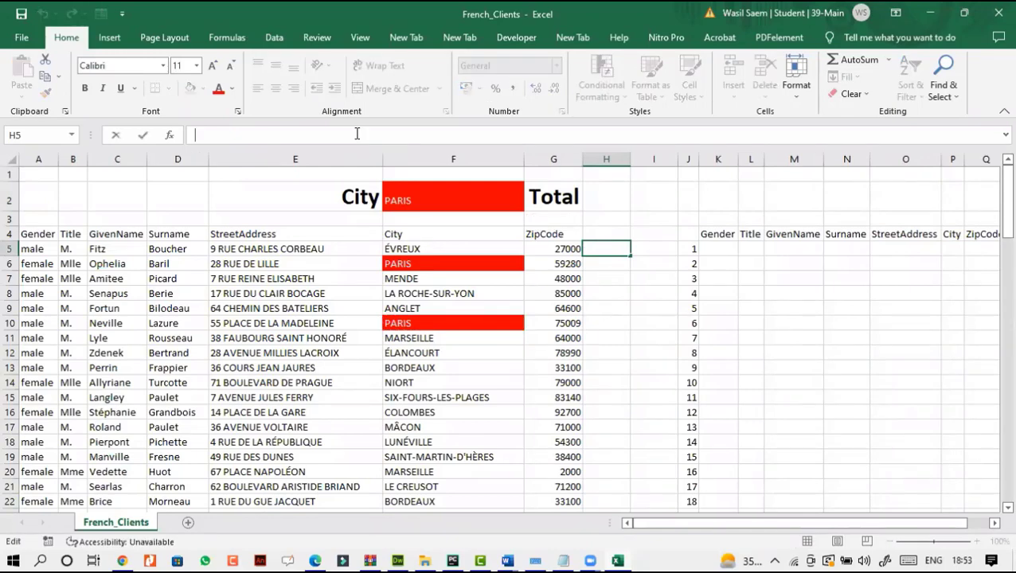
{"action": "type", "text": "="}
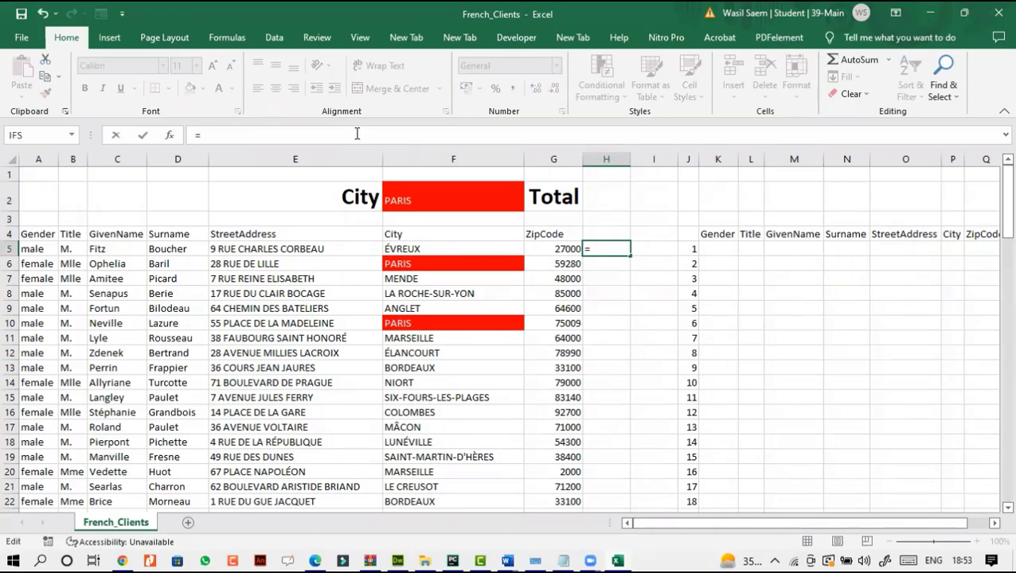
{"action": "type", "text": "IF"}
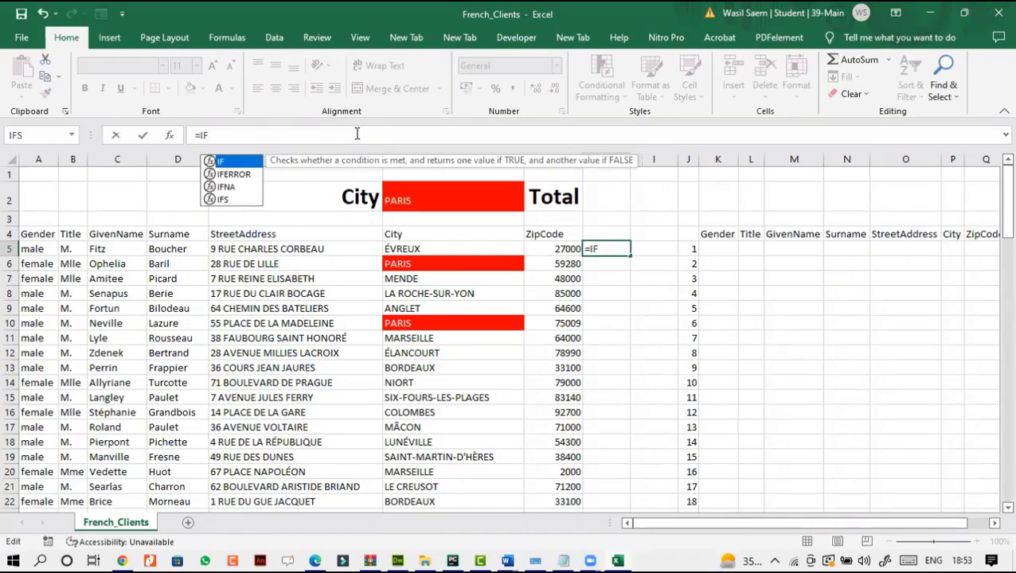
{"action": "double_click", "coordinate": [238, 162]}
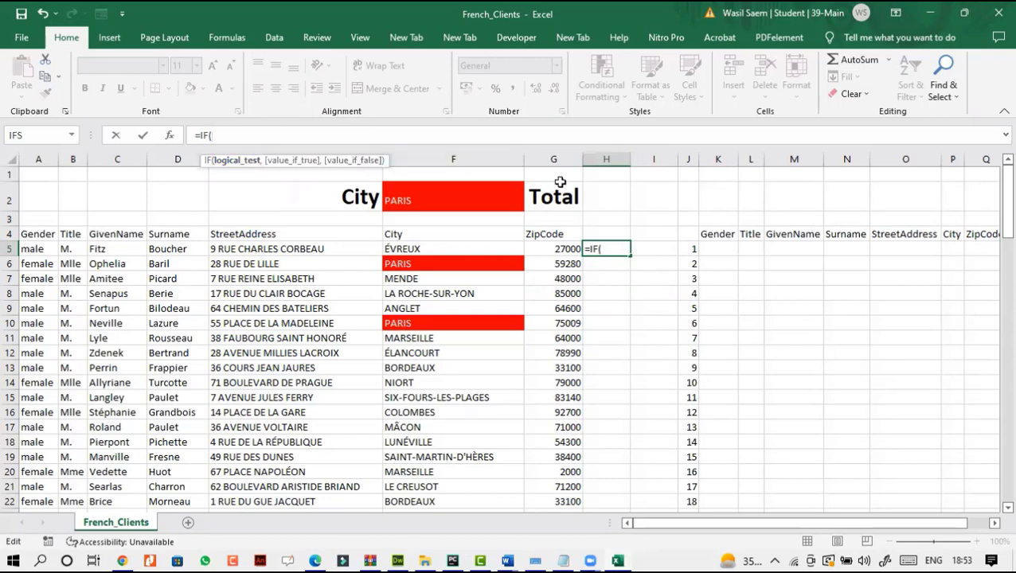
{"action": "left_click", "coordinate": [459, 200]}
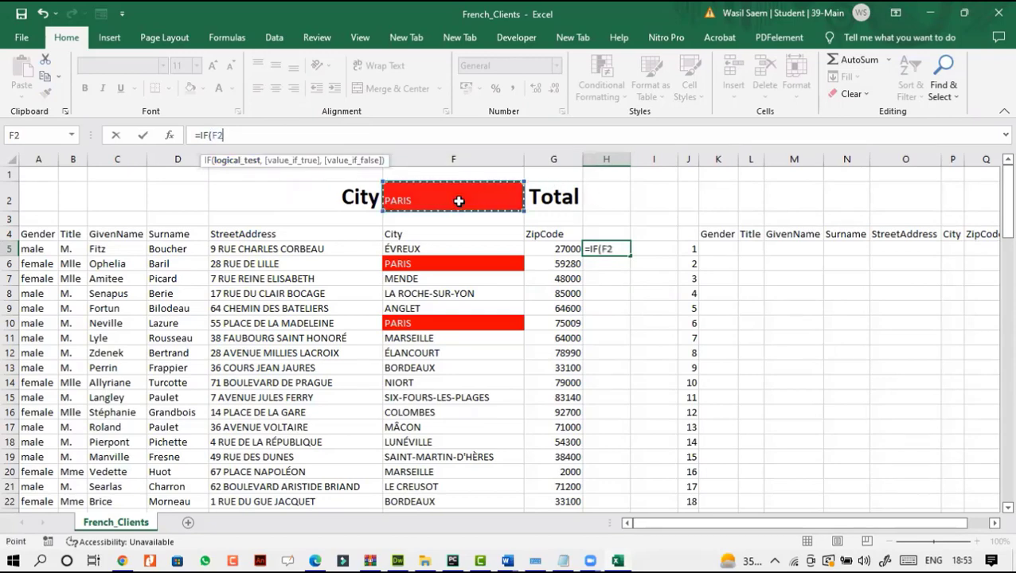
{"action": "type", "text": "="}
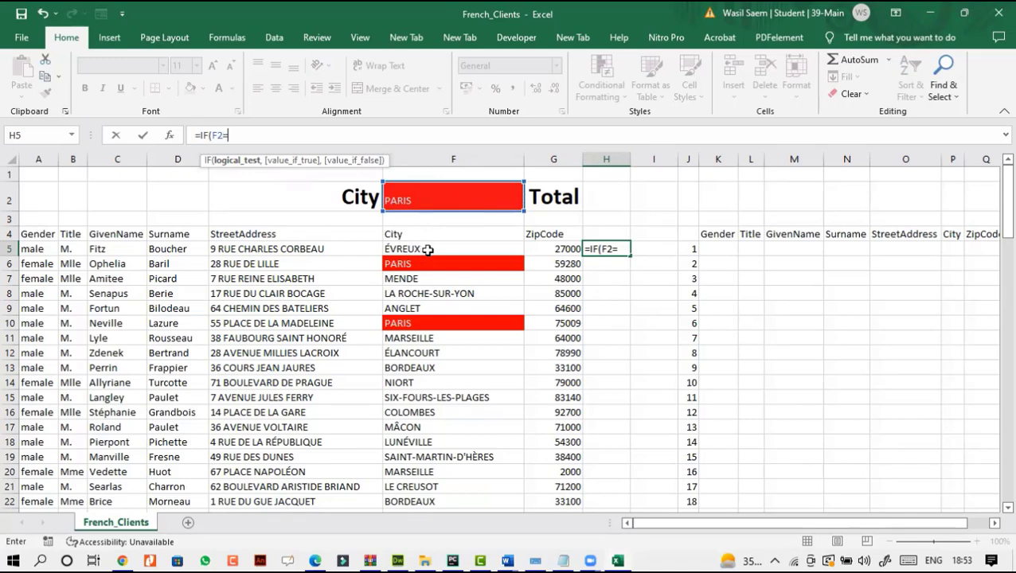
{"action": "key", "text": "BackSpace"}
{"action": "key", "text": "F4"}
{"action": "type", "text": "="}
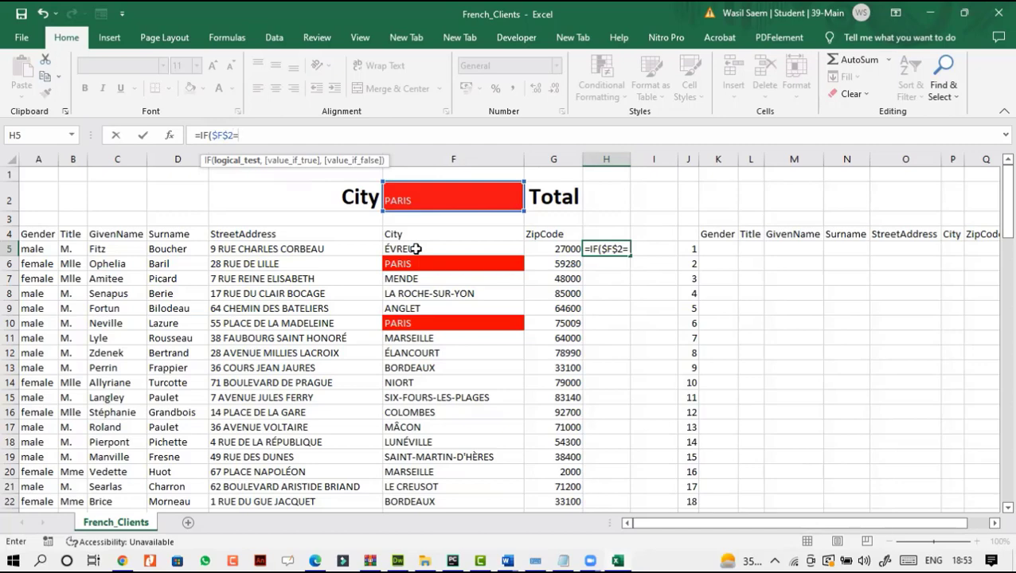
{"action": "left_click", "coordinate": [415, 249]}
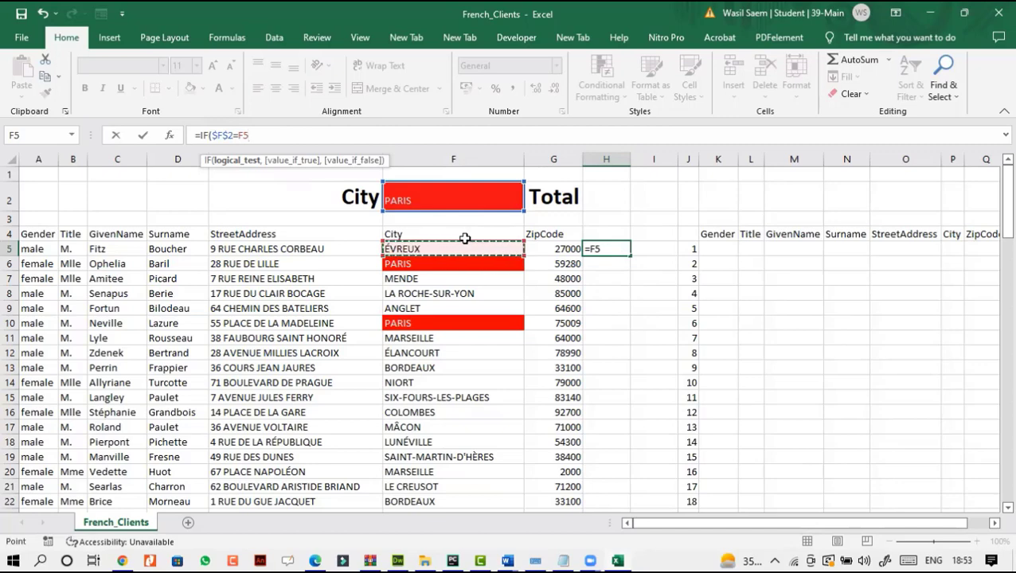
{"action": "type", "text": ","}
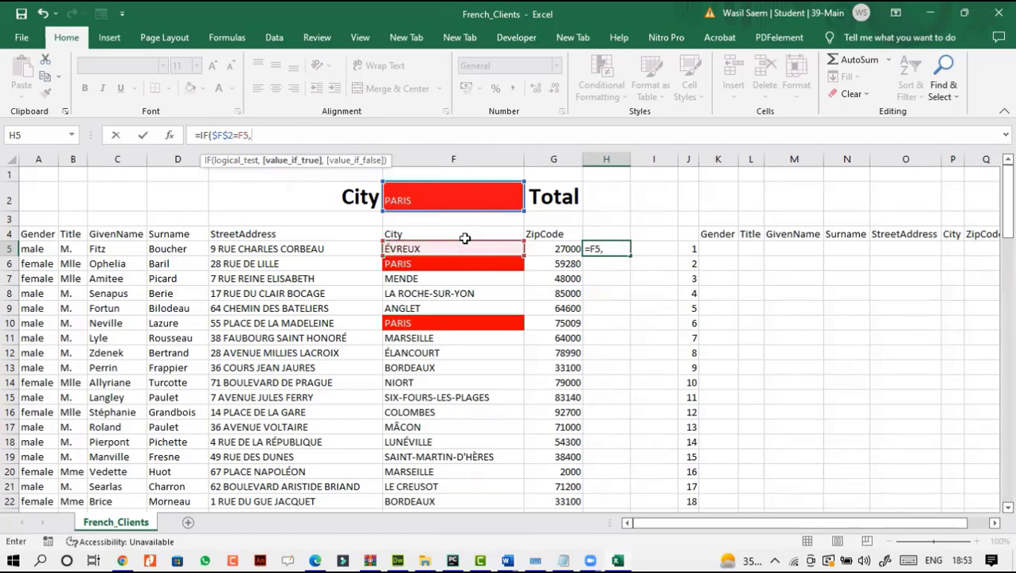
Add COUNTIF as the value if true, with the expanding range $F$5:$F5.
{"action": "type", "text": "COU"}
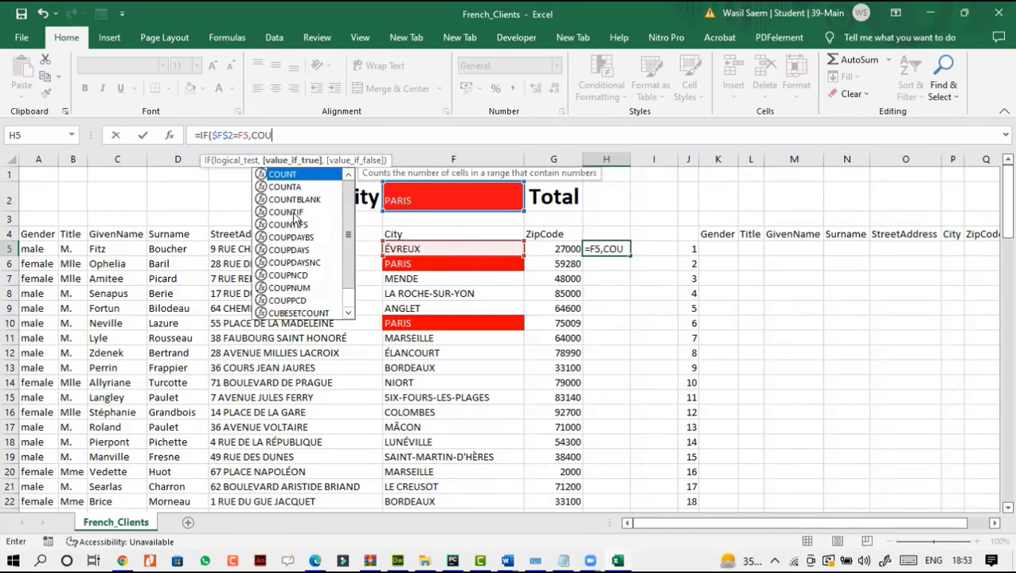
{"action": "double_click", "coordinate": [294, 212]}
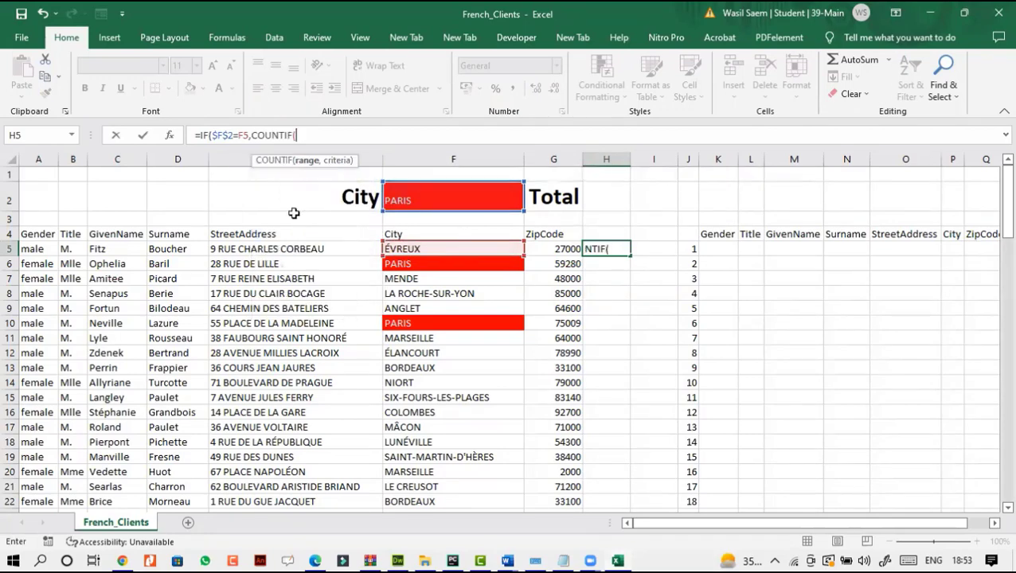
{"action": "left_click", "coordinate": [418, 250]}
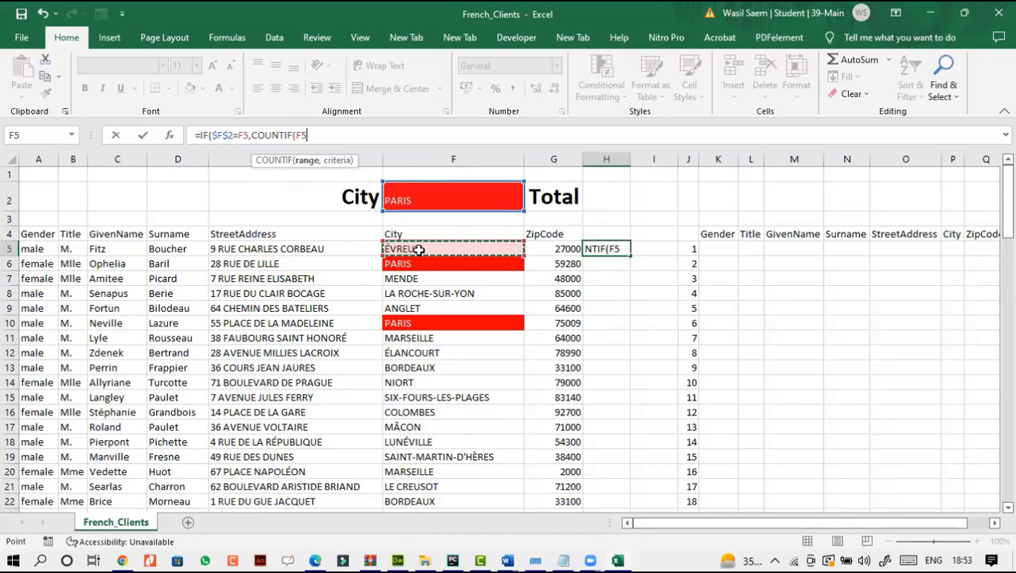
{"action": "key", "text": "F8"}
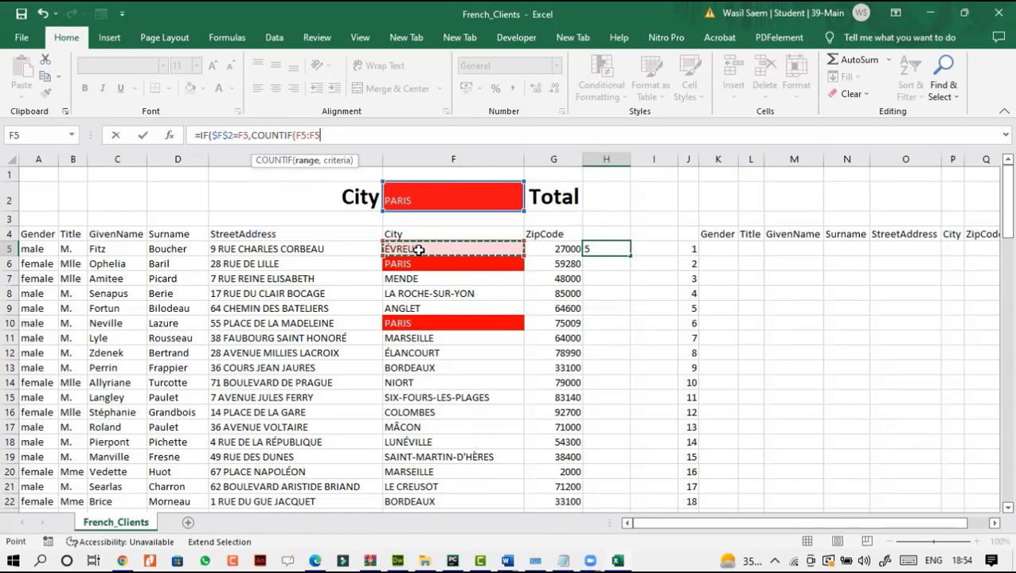
{"action": "left_click", "coordinate": [306, 135]}
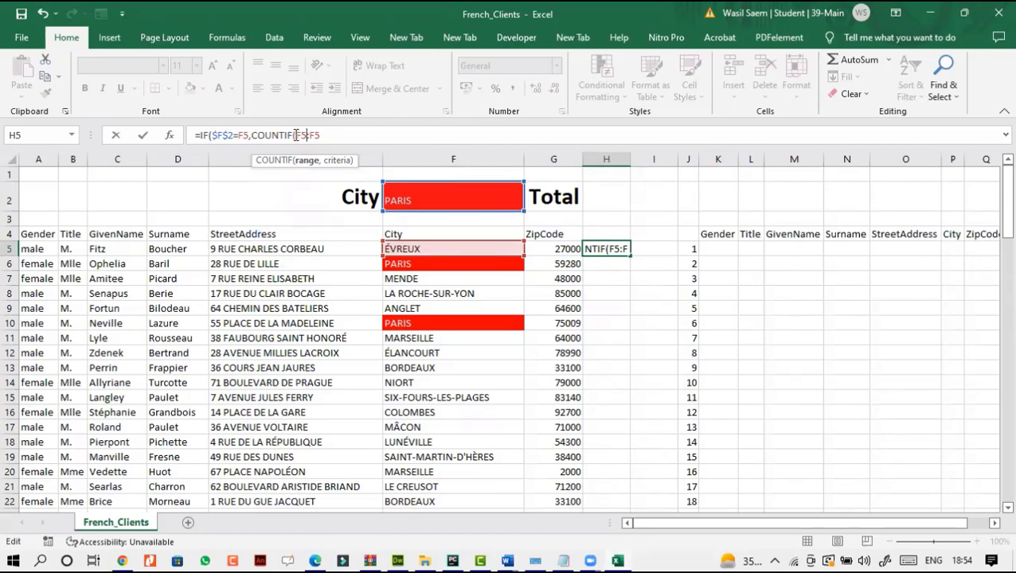
{"action": "left_click", "coordinate": [296, 135]}
{"action": "key", "text": "F4"}
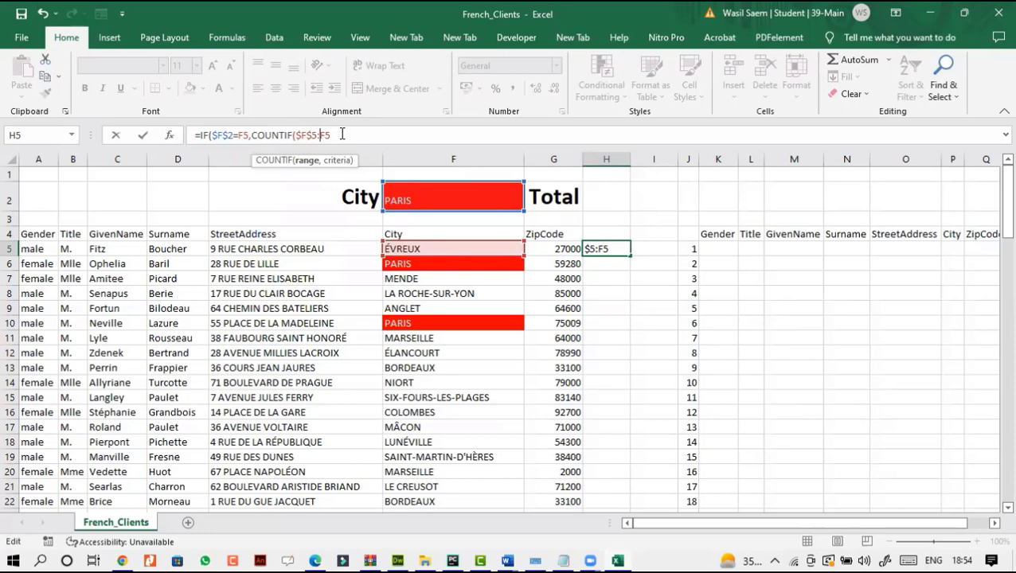
{"action": "type", "text": "$F5,"}
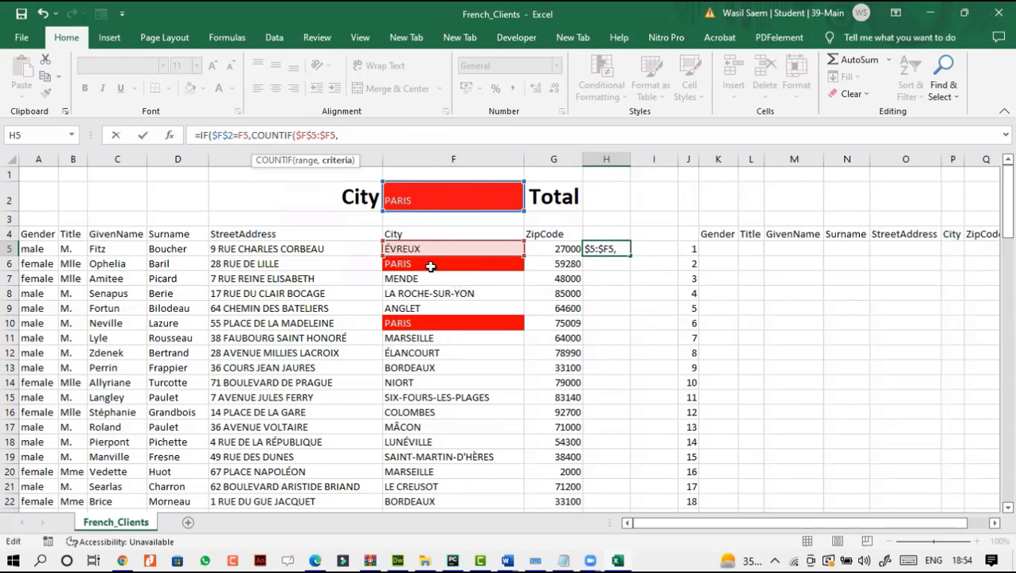
Complete the formula with criterion $F$2 and "" as the value if false, accept the bracket correction, and fill it down column H.
{"action": "left_click", "coordinate": [423, 200]}
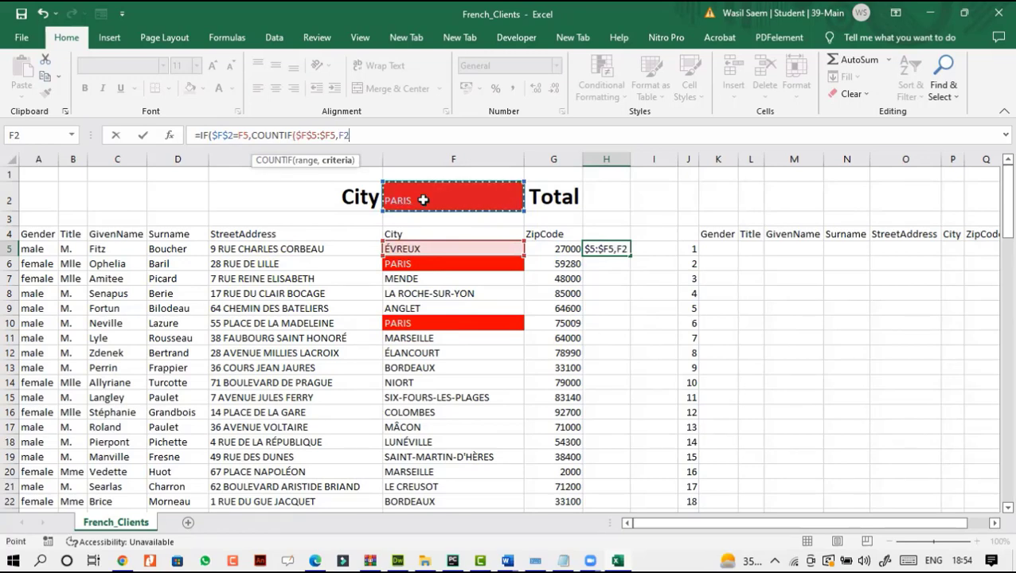
{"action": "key", "text": "F4"}
{"action": "type", "text": ")"}
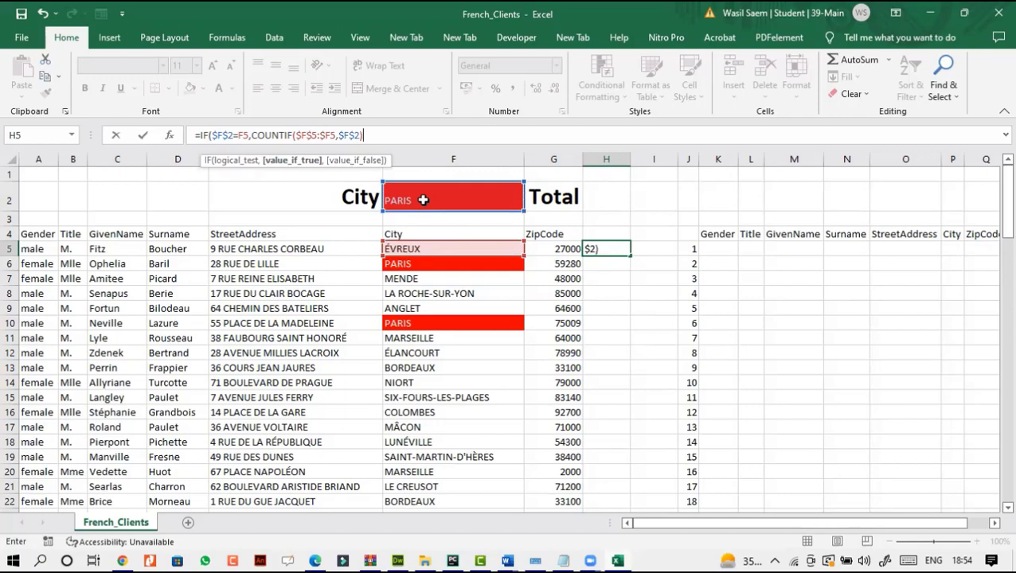
{"action": "type", "text": ","}
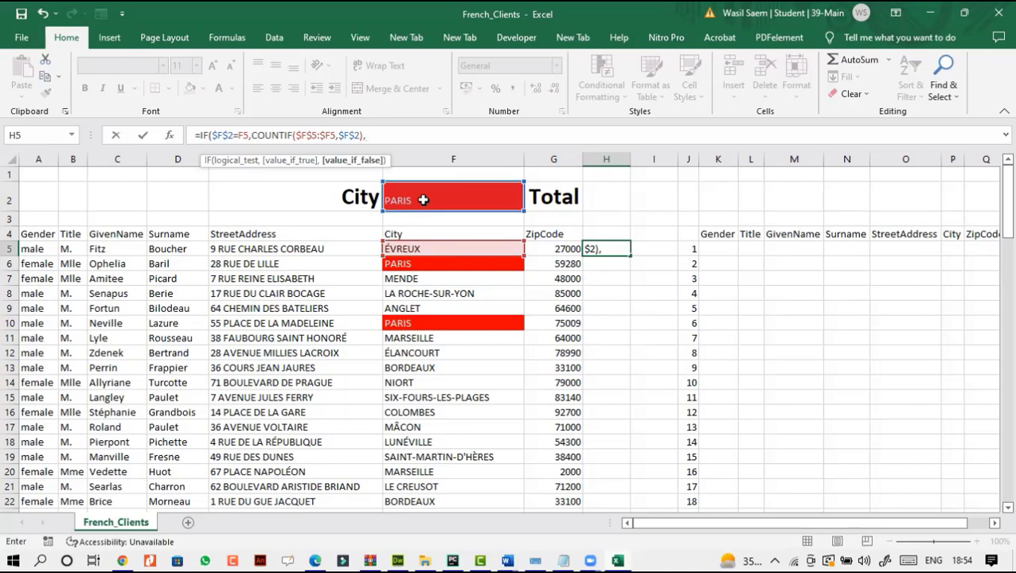
{"action": "type", "text": "\"\""}
{"action": "left_click", "coordinate": [142, 140]}
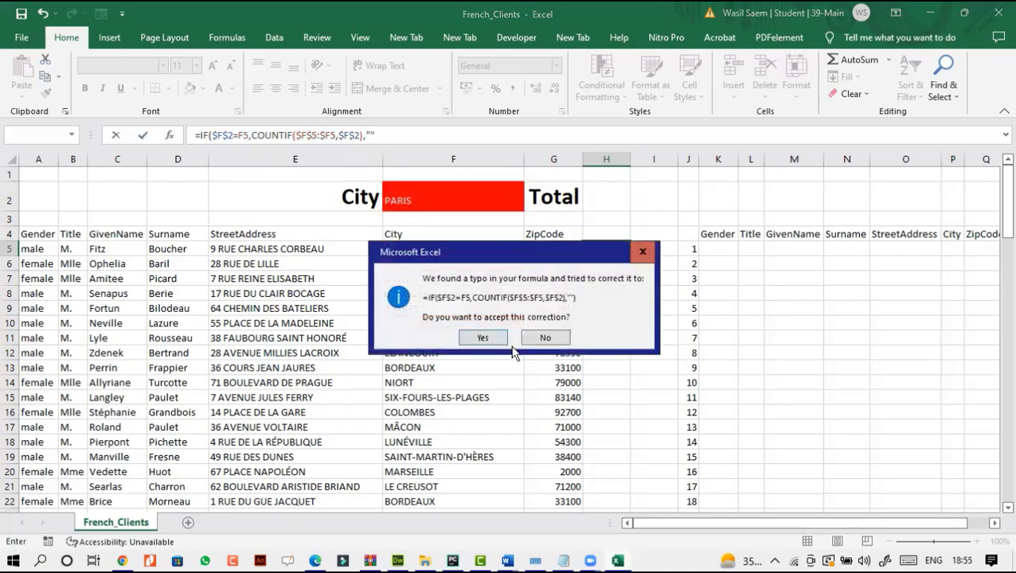
{"action": "left_click", "coordinate": [480, 339]}
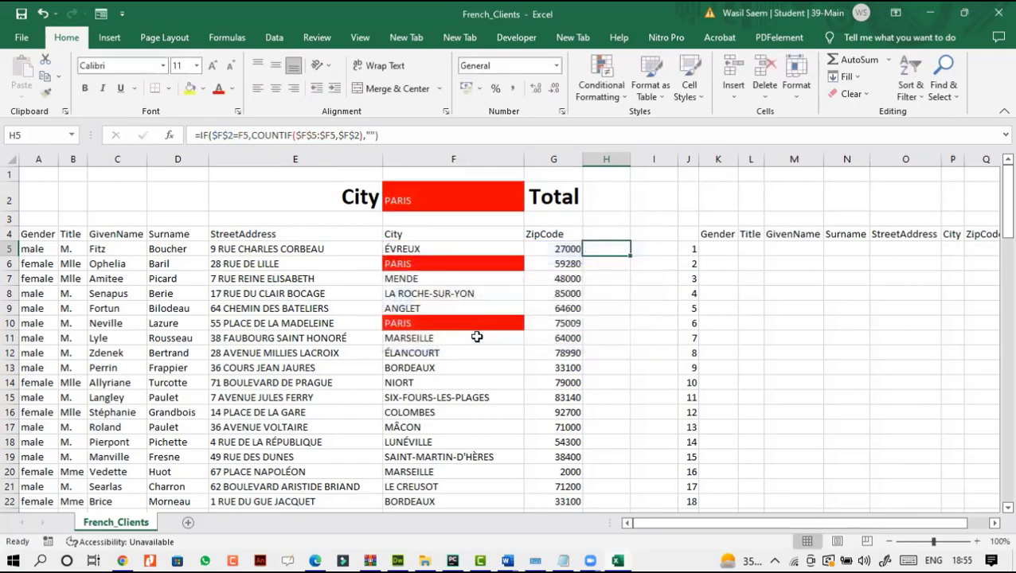
{"action": "double_click", "coordinate": [632, 256]}
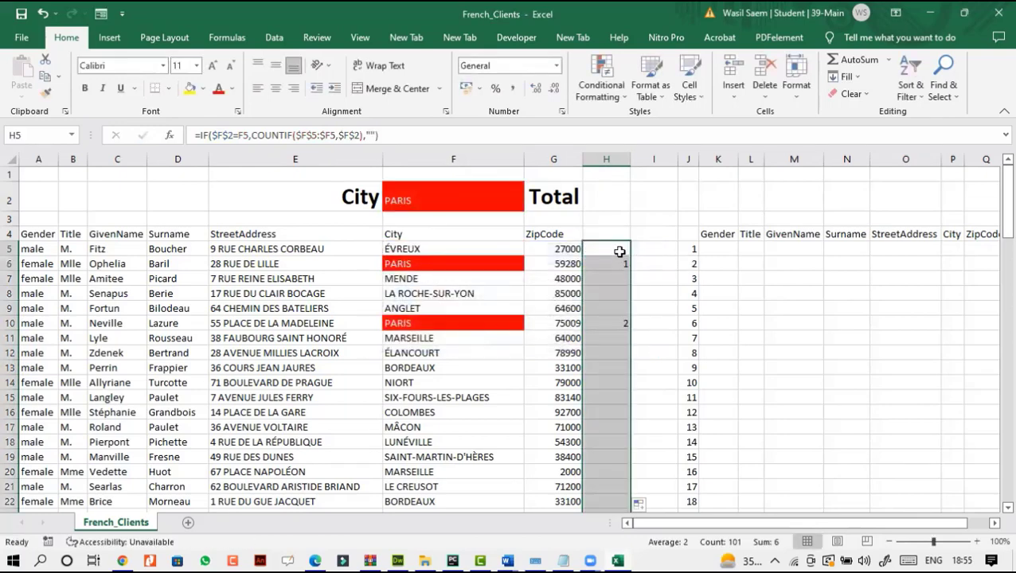
{"action": "left_click", "coordinate": [617, 250]}
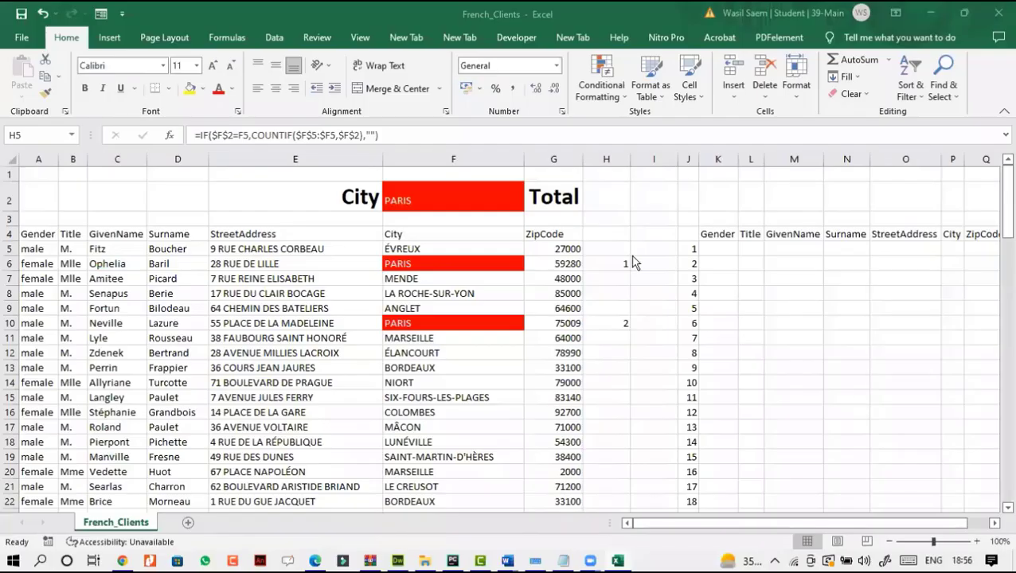
Make the column of the compared city reference absolute in H5, so the logical test reads $F$2=$F5.
{"action": "left_click", "coordinate": [603, 252]}
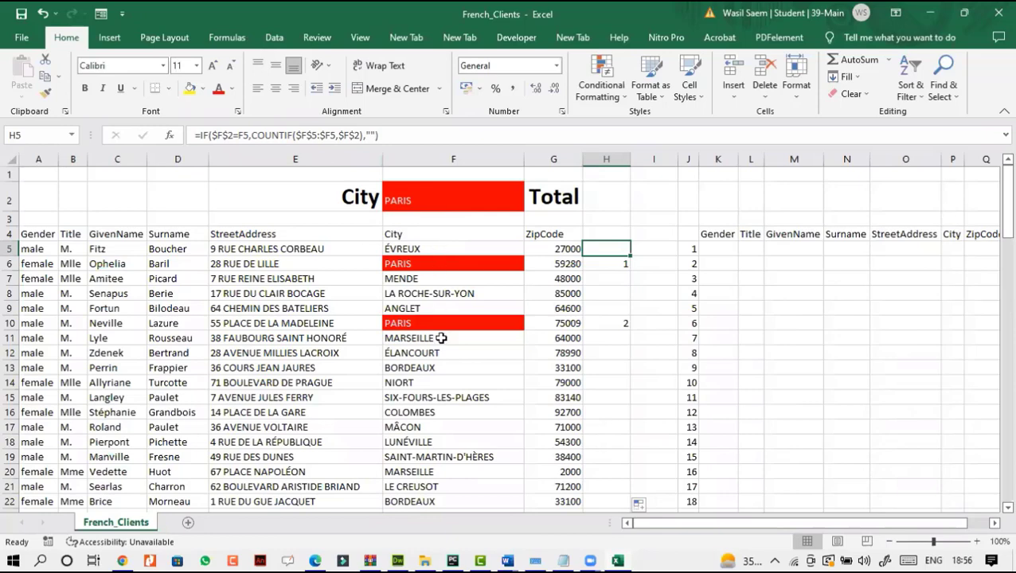
{"action": "left_click", "coordinate": [237, 135]}
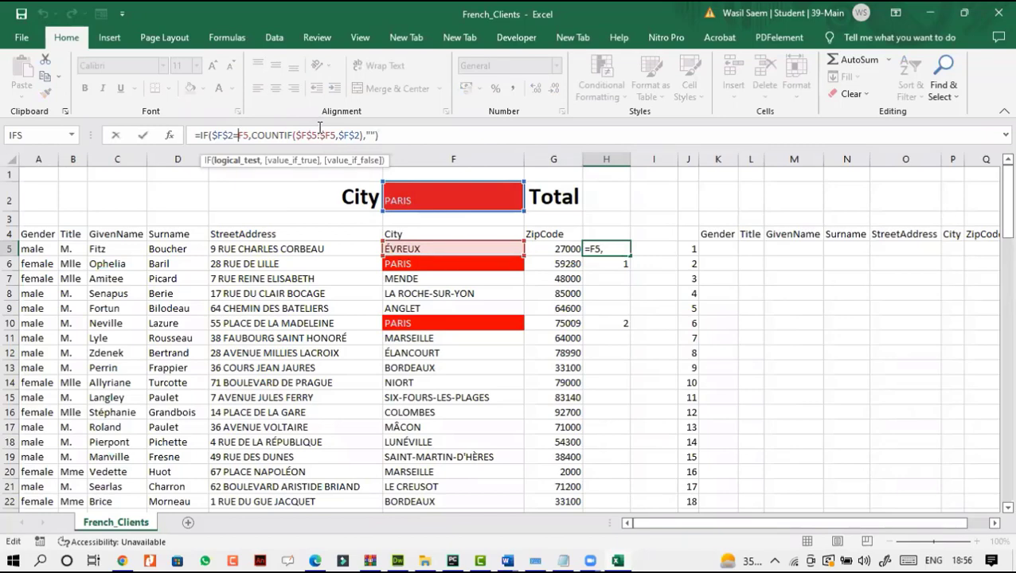
{"action": "type", "text": "$"}
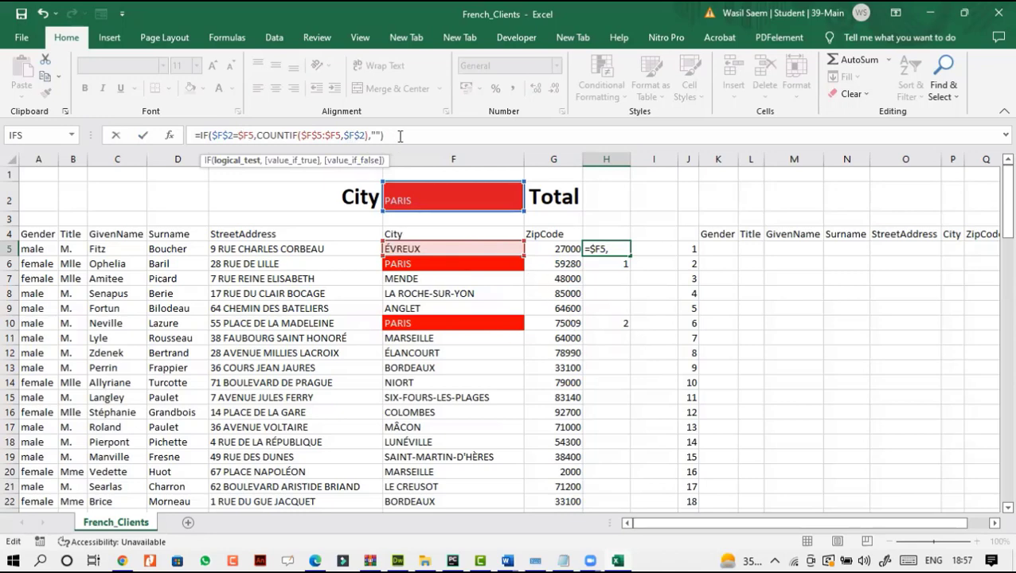
{"action": "left_click", "coordinate": [368, 136]}
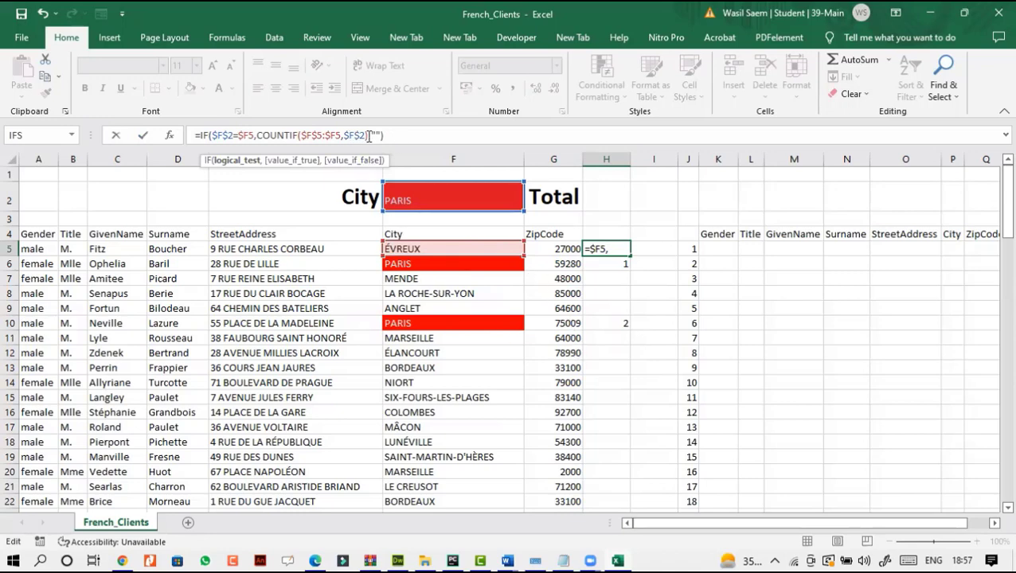
{"action": "left_click", "coordinate": [141, 137]}
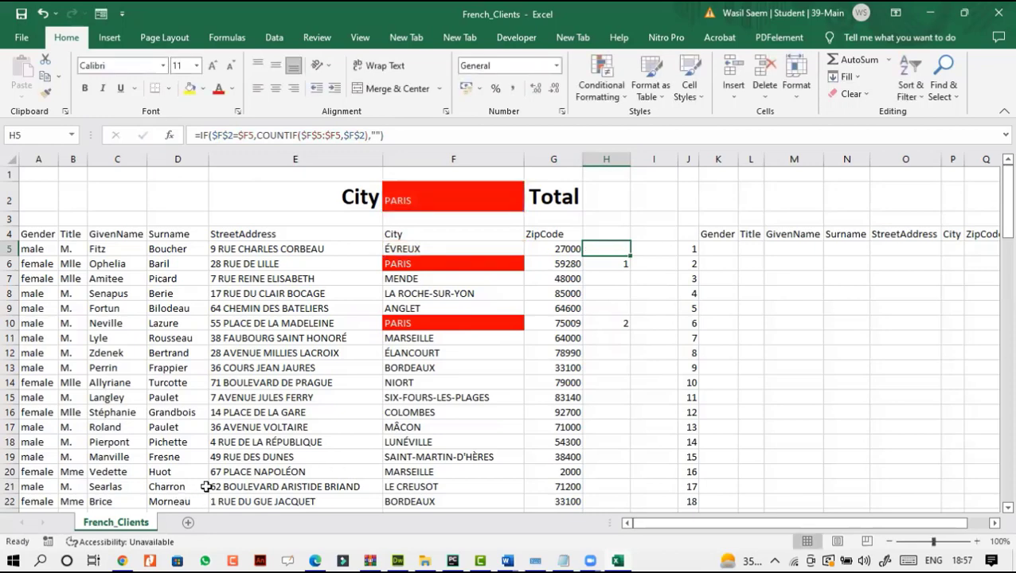
Read the file-saving and cell H2 formula instructions in the browser PDF, and return to Excel.
{"action": "mouse_move", "coordinate": [313, 562]}
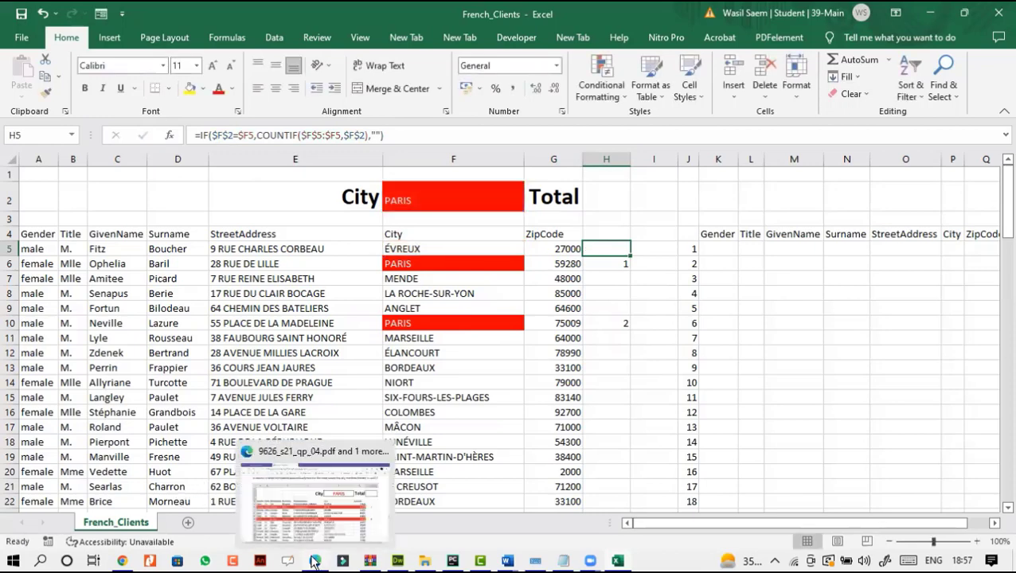
{"action": "left_click", "coordinate": [313, 562]}
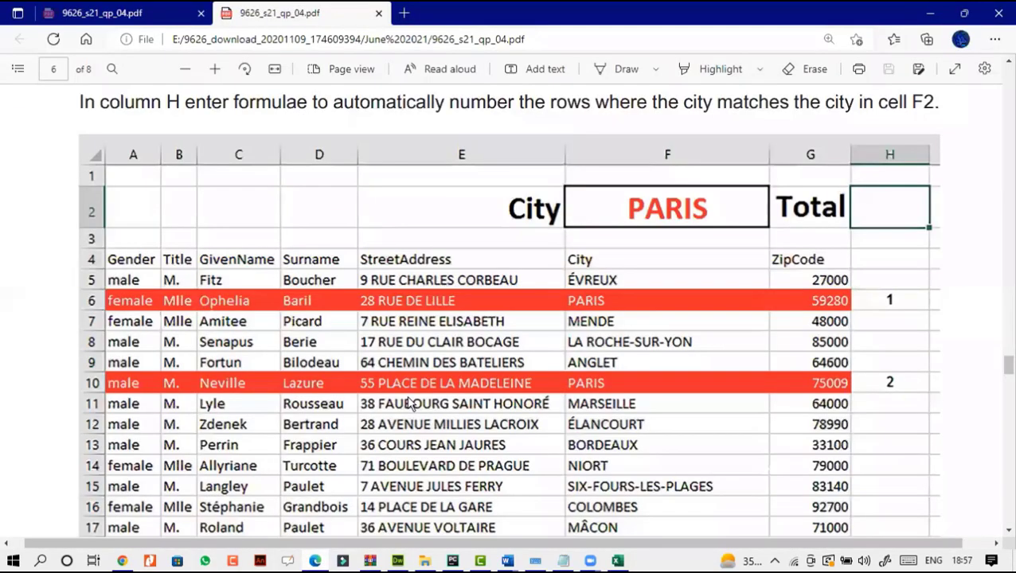
{"action": "scroll", "coordinate": [421, 402], "scroll_direction": "down", "scroll_amount": 5}
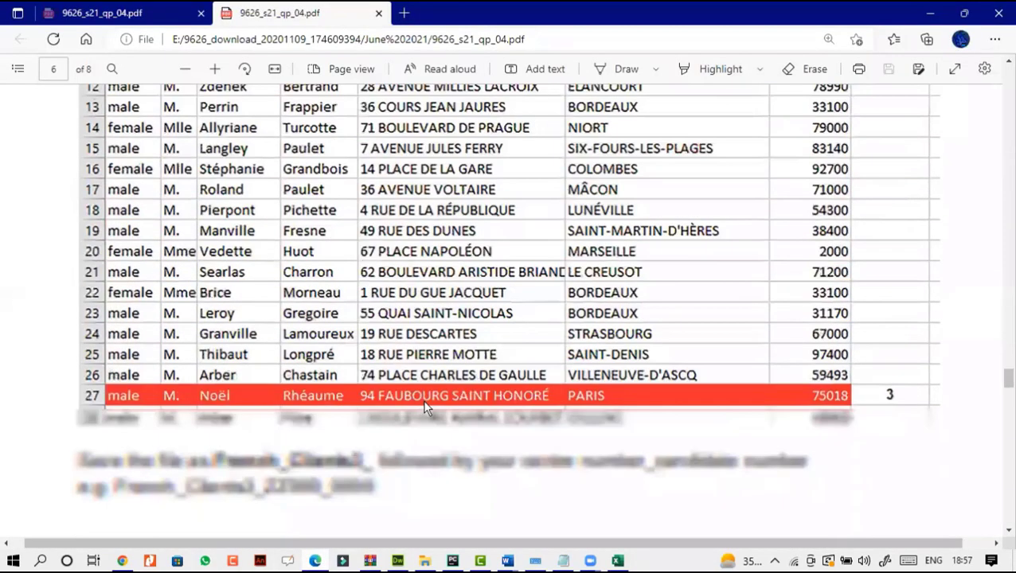
{"action": "scroll", "coordinate": [425, 406], "scroll_direction": "down", "scroll_amount": 4}
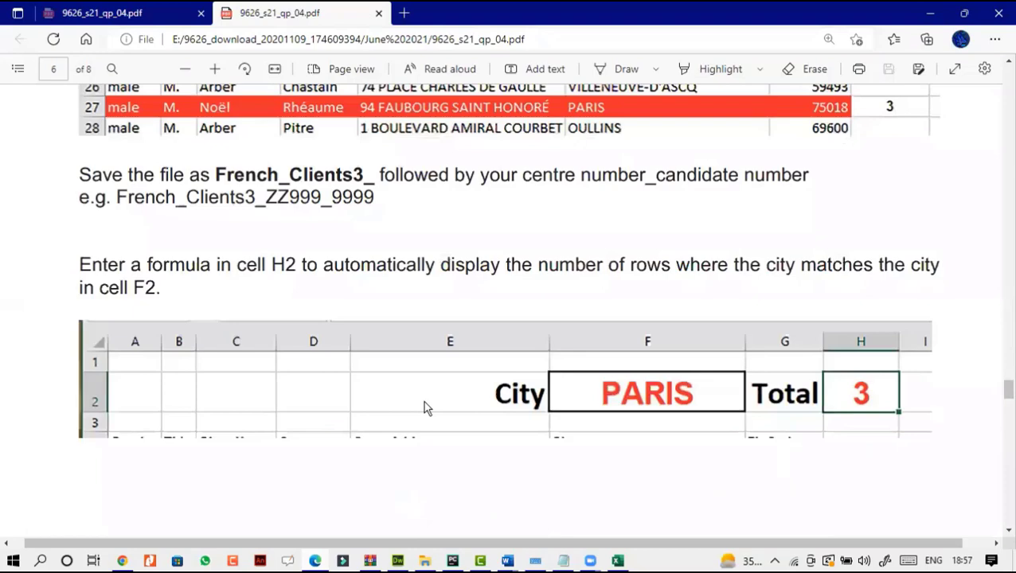
{"action": "scroll", "coordinate": [424, 408], "scroll_direction": "down", "scroll_amount": 1}
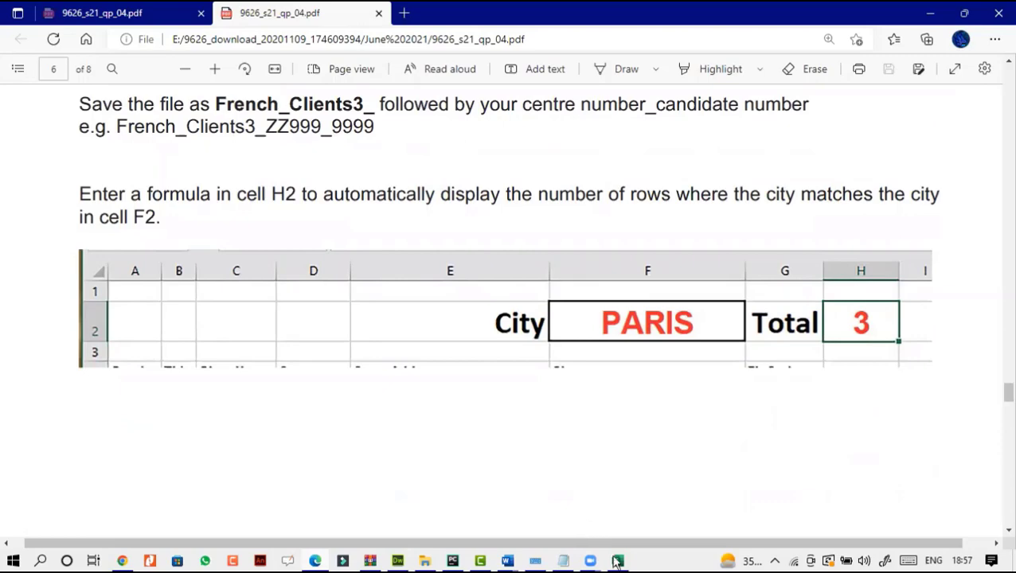
{"action": "mouse_move", "coordinate": [617, 561]}
{"action": "left_click", "coordinate": [593, 521]}
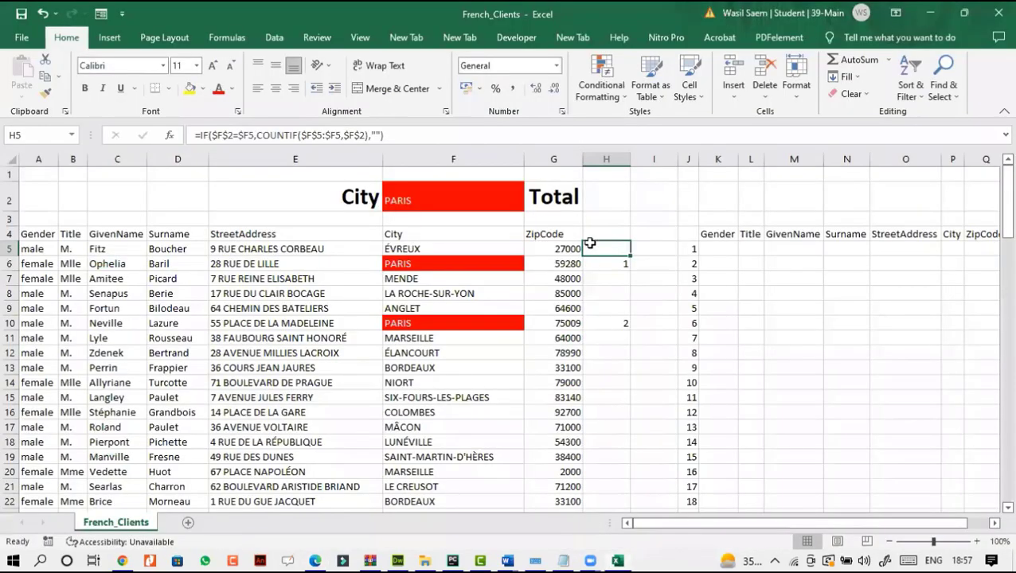
Enter a COUNT formula in H2 that counts the row numbers in H5:H105.
{"action": "left_click", "coordinate": [602, 203]}
{"action": "left_click", "coordinate": [492, 132]}
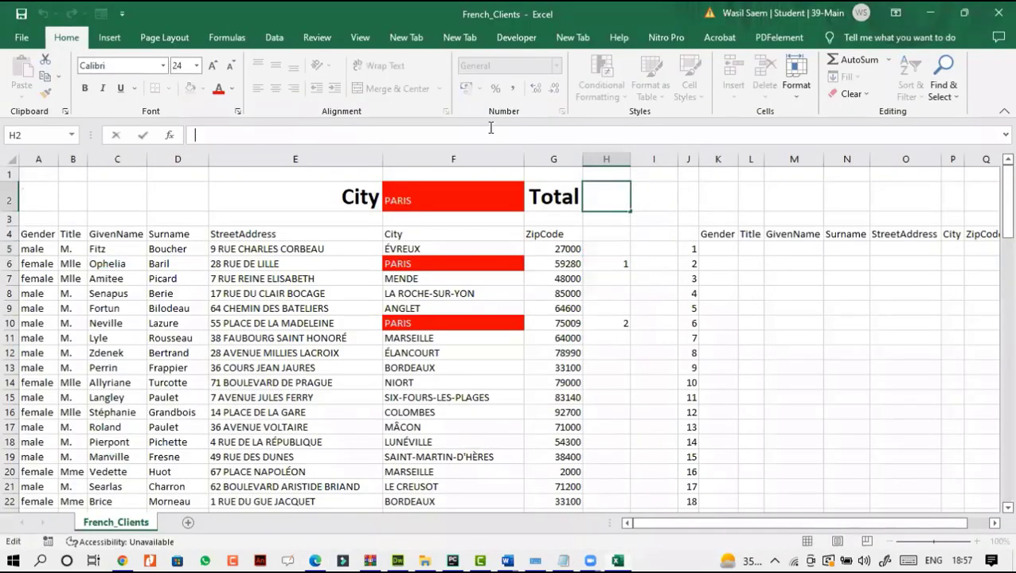
{"action": "type", "text": "=COU"}
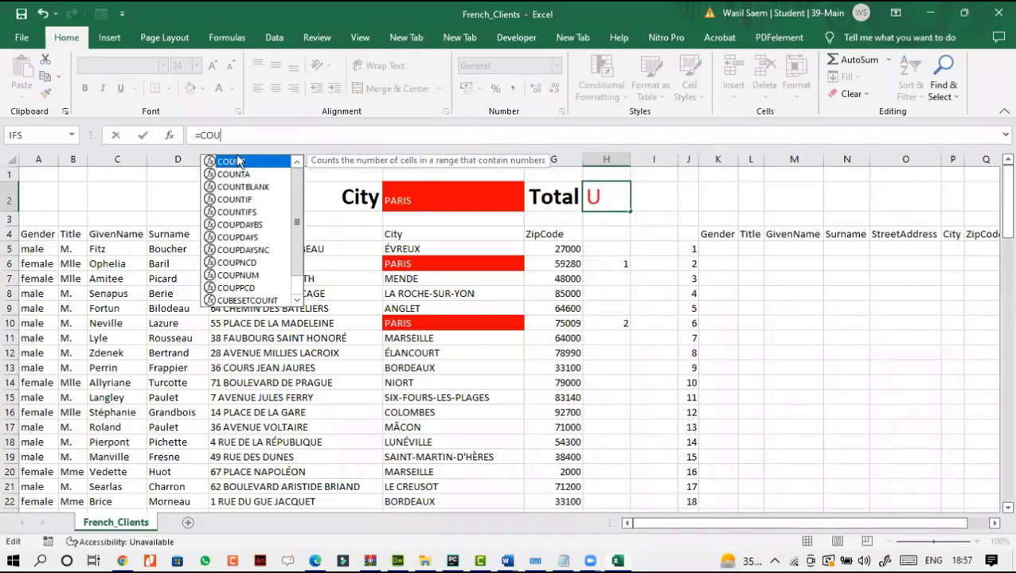
{"action": "key", "text": "Tab"}
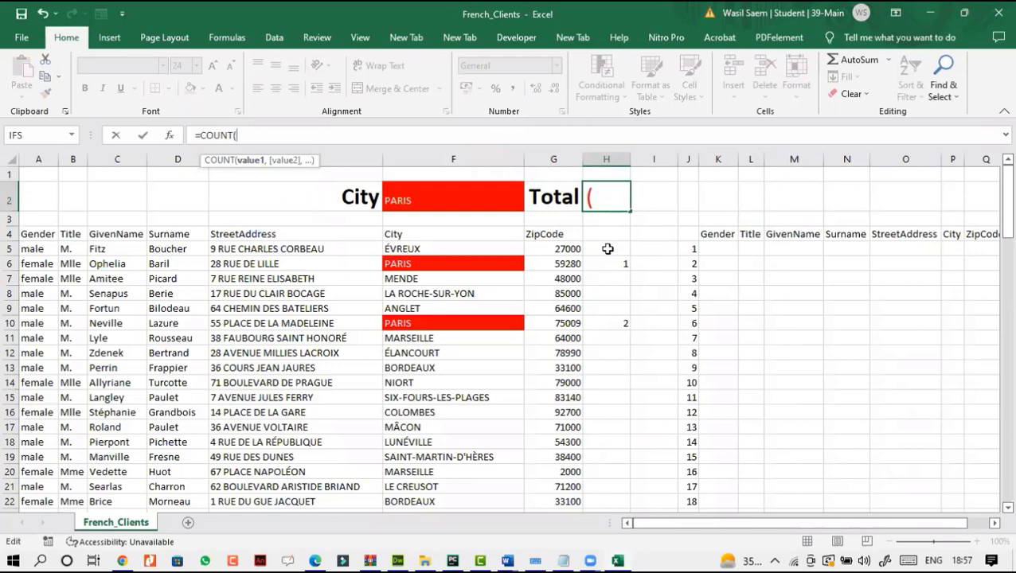
{"action": "left_click", "coordinate": [608, 418]}
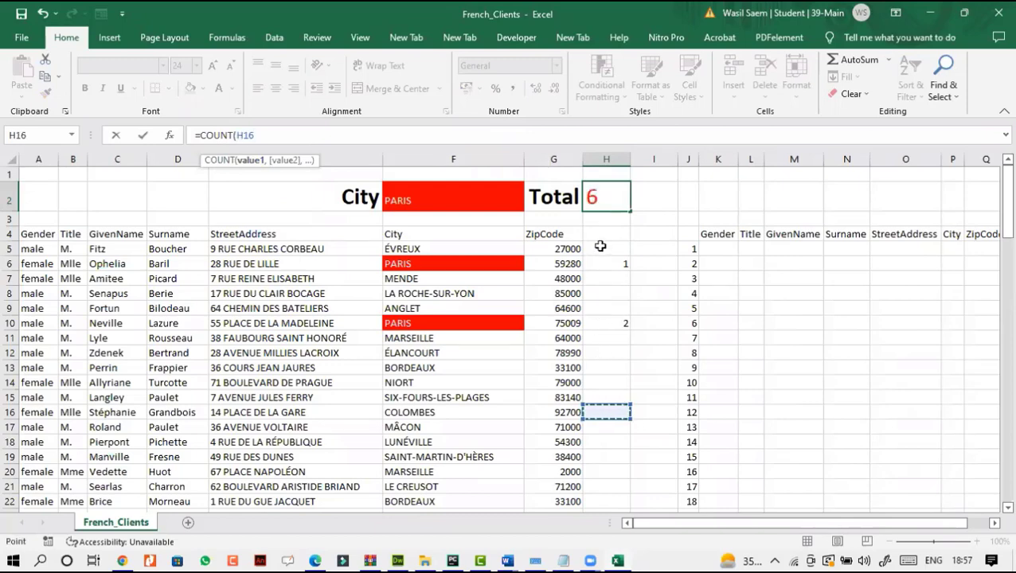
{"action": "key", "text": "BackSpace"}
{"action": "key", "text": "BackSpace"}
{"action": "key", "text": "BackSpace"}
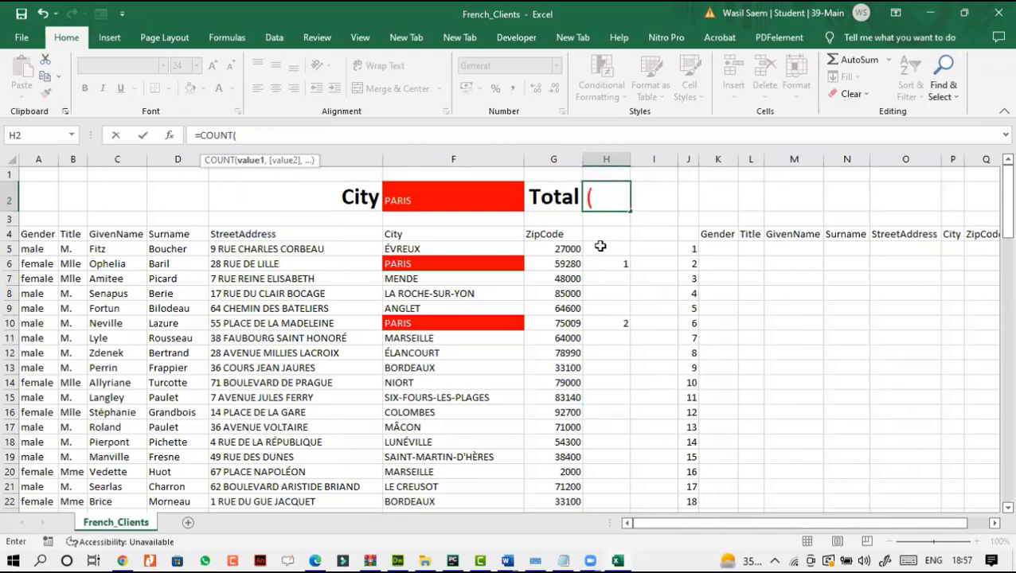
{"action": "left_click_drag", "start_coordinate": [601, 247], "coordinate": [606, 486]}
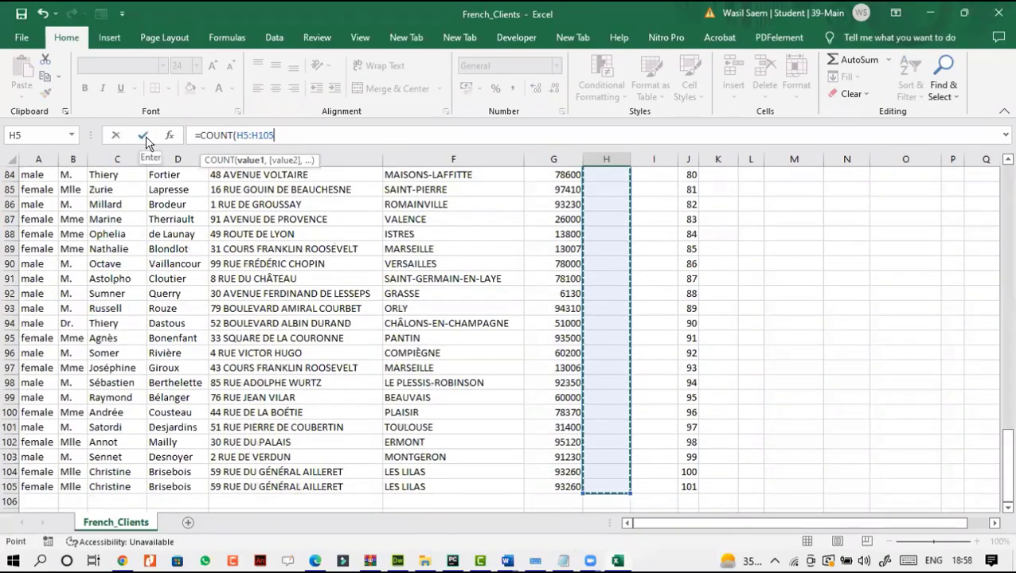
{"action": "left_click", "coordinate": [144, 135]}
{"action": "scroll", "coordinate": [555, 249], "scroll_direction": "up", "scroll_amount": 7}
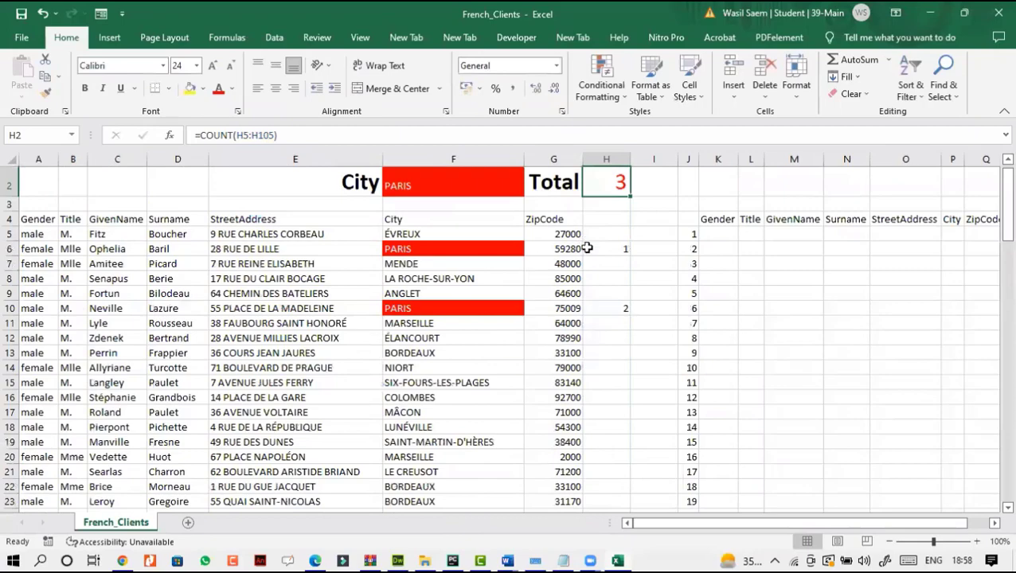
Switch to the browser PDF and read the page 7 instructions for the K5 formula and the K4:Q4 formatting.
{"action": "left_click", "coordinate": [315, 561]}
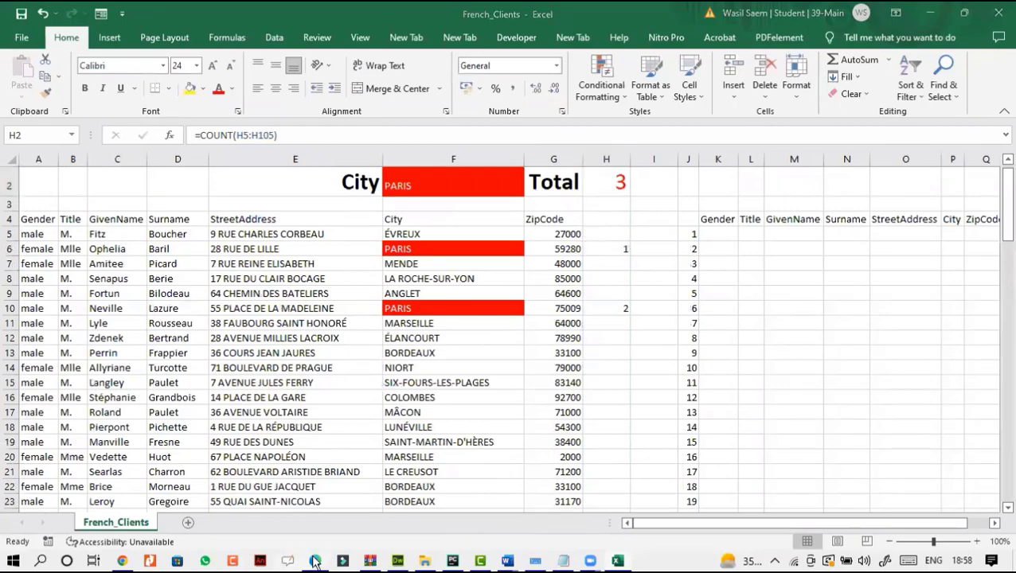
{"action": "scroll", "coordinate": [438, 401], "scroll_direction": "down", "scroll_amount": 10}
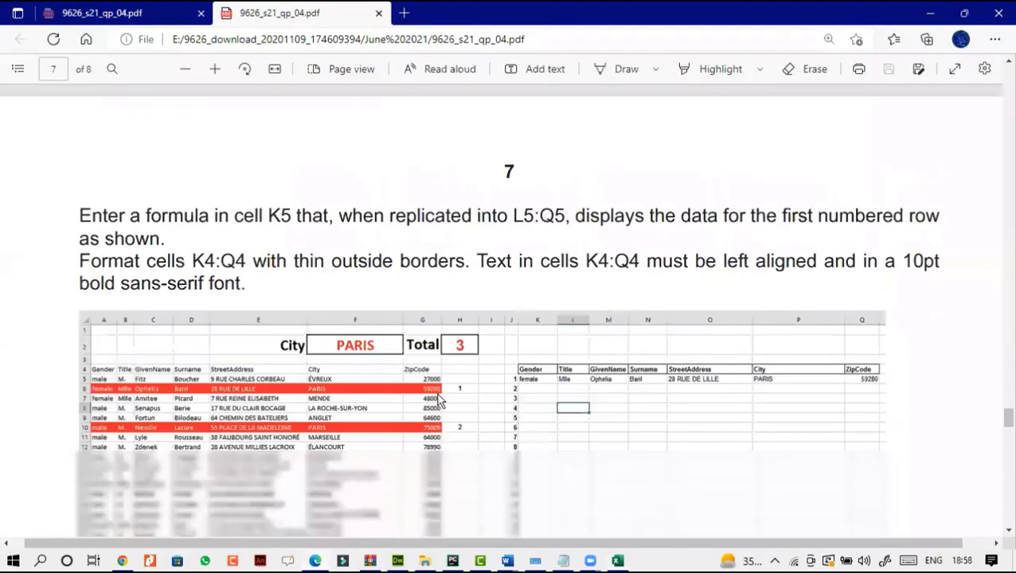
{"action": "scroll", "coordinate": [438, 401], "scroll_direction": "down", "scroll_amount": 1}
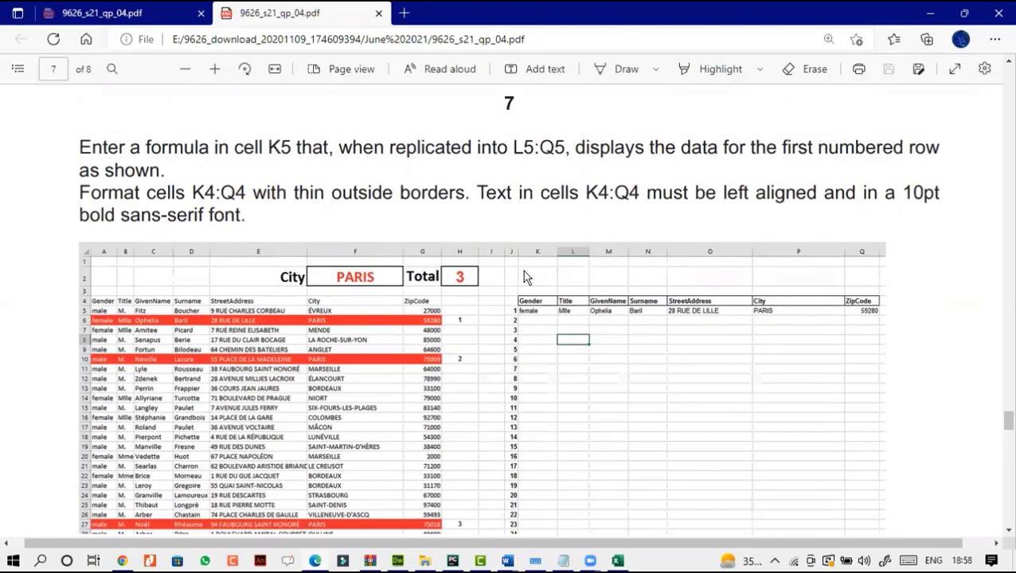
{"action": "left_click", "coordinate": [215, 71]}
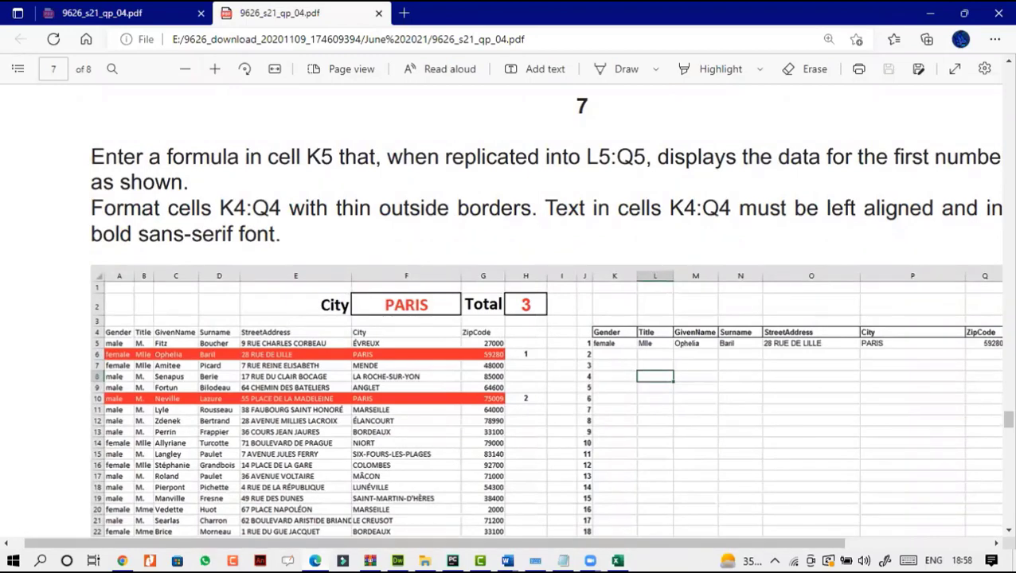
{"action": "left_click", "coordinate": [996, 543]}
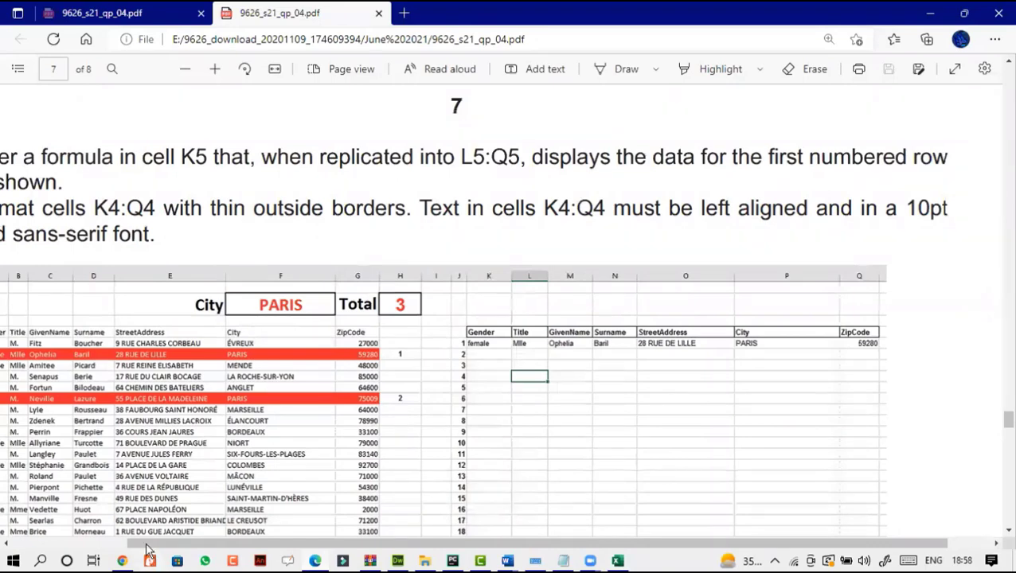
{"action": "left_click_drag", "start_coordinate": [145, 549], "coordinate": [83, 545]}
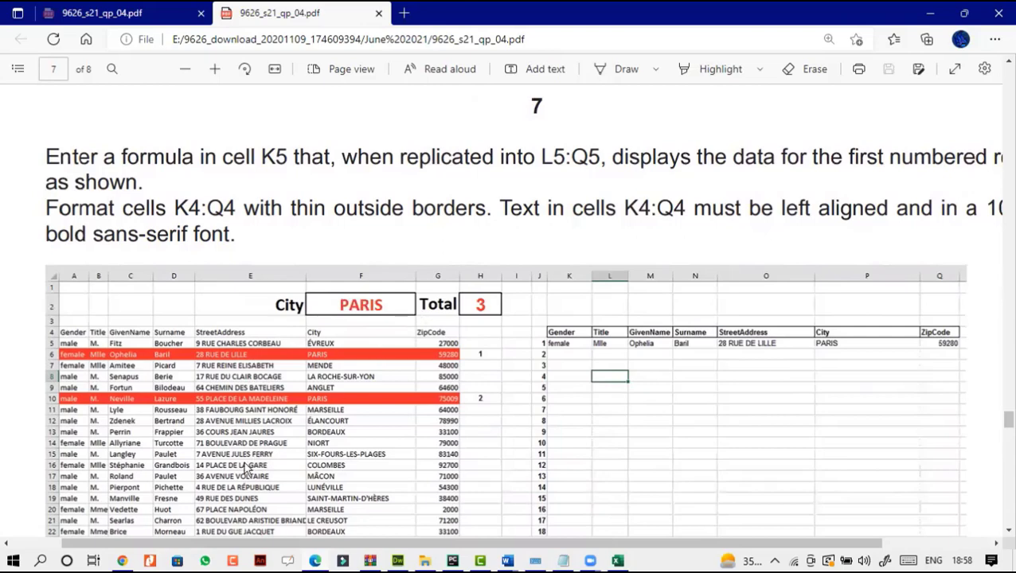
{"action": "mouse_move", "coordinate": [206, 543]}
{"action": "left_mouse_down"}
{"action": "mouse_move", "coordinate": [311, 545]}
{"action": "mouse_move", "coordinate": [200, 546]}
{"action": "left_mouse_up"}
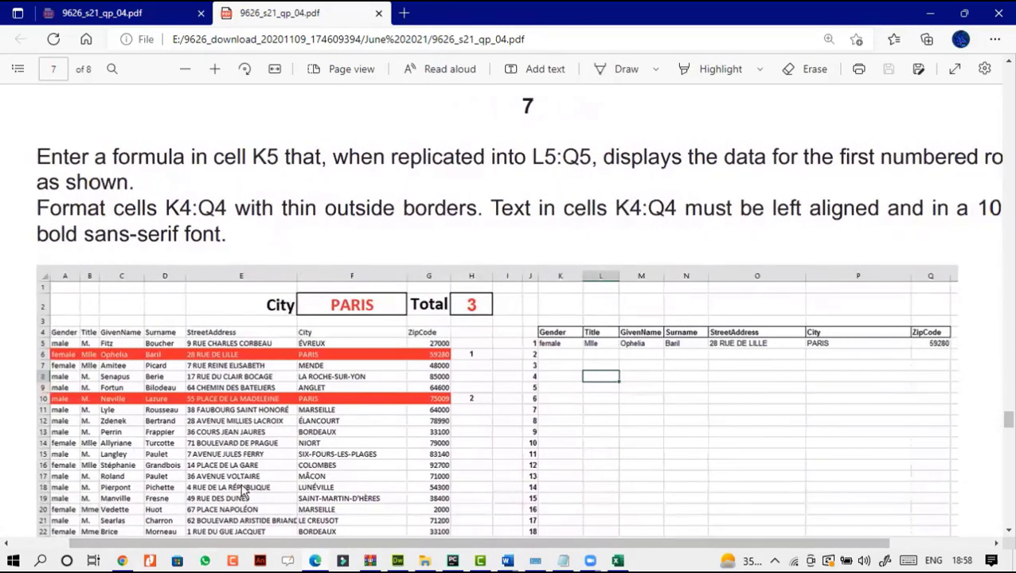
Read the PDF instructions on replicating K5:Q5 to row 105, hiding errors and numbering column J, and return to Excel.
{"action": "scroll", "coordinate": [243, 489], "scroll_direction": "down", "scroll_amount": 3}
{"action": "scroll", "coordinate": [243, 491], "scroll_direction": "down", "scroll_amount": 1}
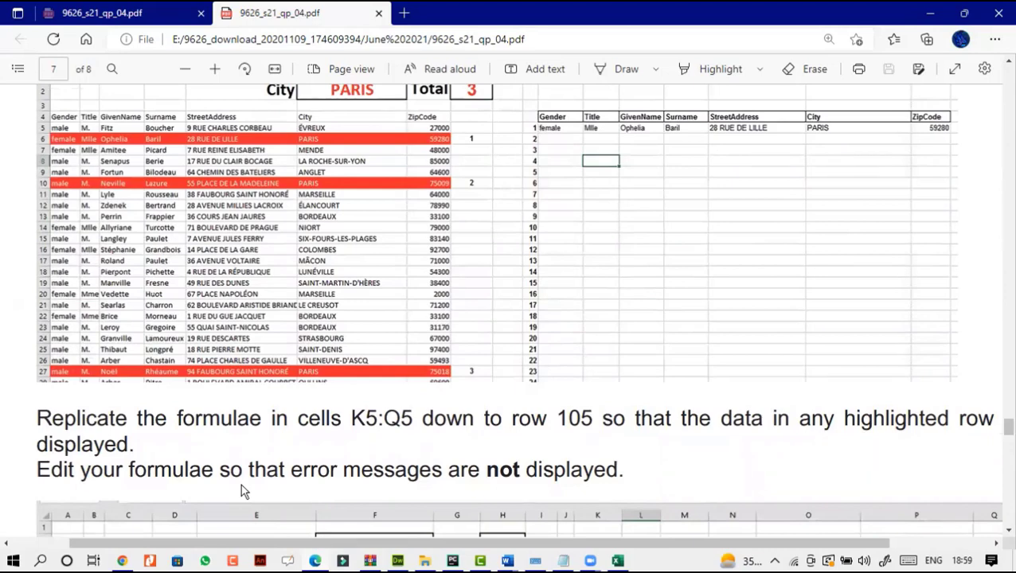
{"action": "scroll", "coordinate": [241, 483], "scroll_direction": "down", "scroll_amount": 3}
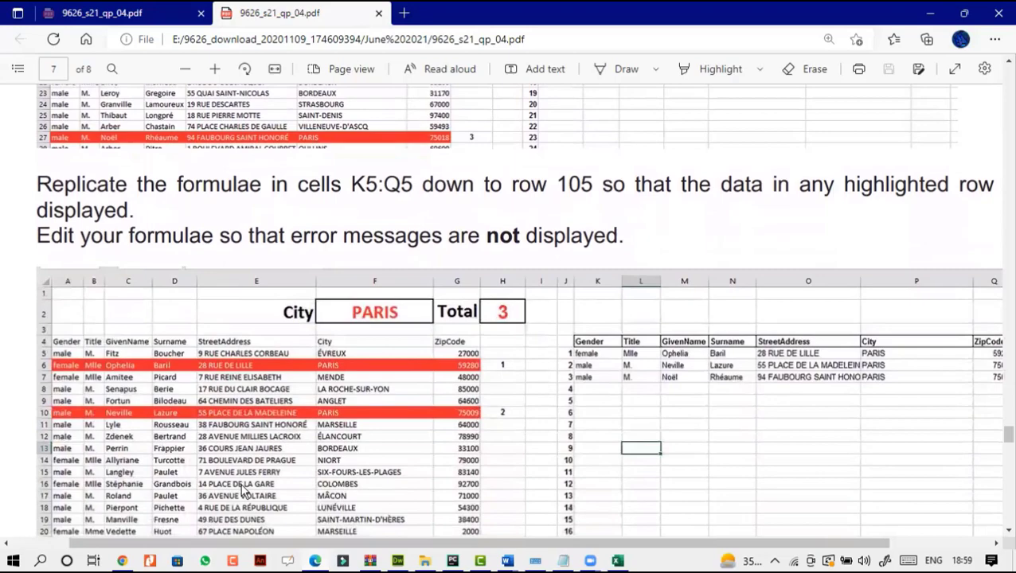
{"action": "scroll", "coordinate": [242, 488], "scroll_direction": "down", "scroll_amount": 3}
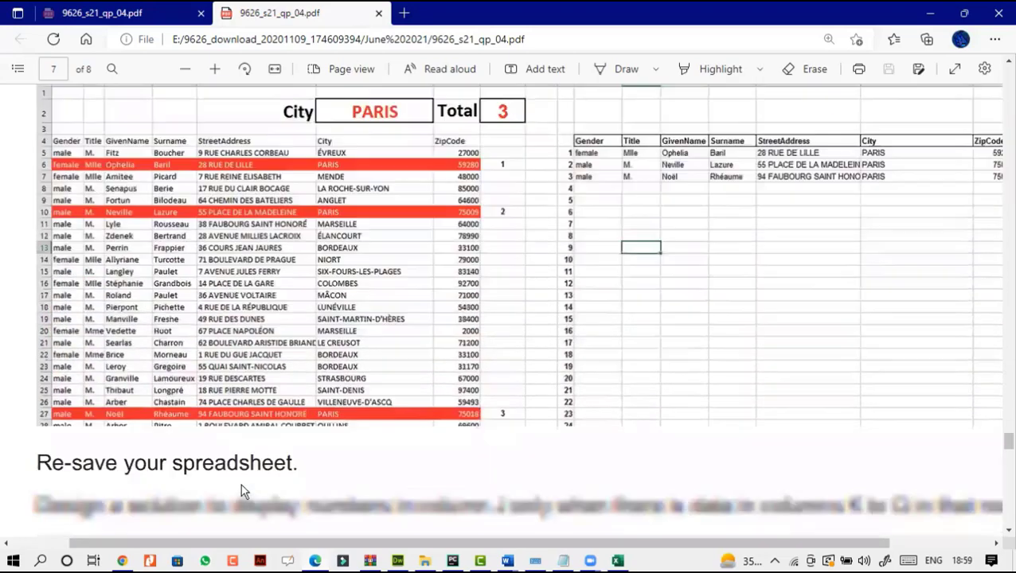
{"action": "scroll", "coordinate": [242, 488], "scroll_direction": "down", "scroll_amount": 1}
{"action": "scroll", "coordinate": [242, 491], "scroll_direction": "down", "scroll_amount": 1}
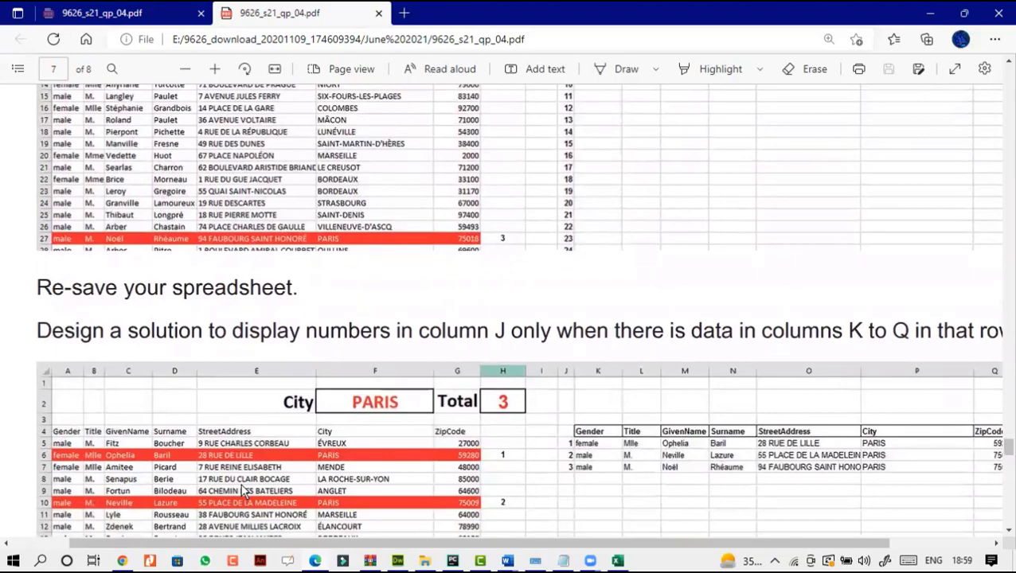
{"action": "scroll", "coordinate": [243, 491], "scroll_direction": "down", "scroll_amount": 3}
{"action": "scroll", "coordinate": [243, 491], "scroll_direction": "up", "scroll_amount": 8}
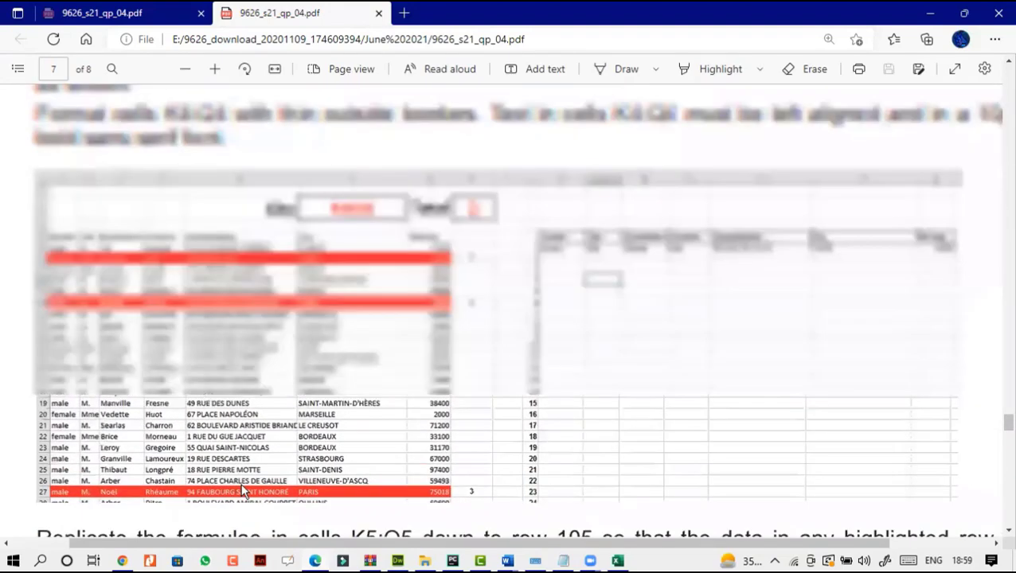
{"action": "scroll", "coordinate": [243, 491], "scroll_direction": "up", "scroll_amount": 1}
{"action": "scroll", "coordinate": [227, 359], "scroll_direction": "up", "scroll_amount": 2}
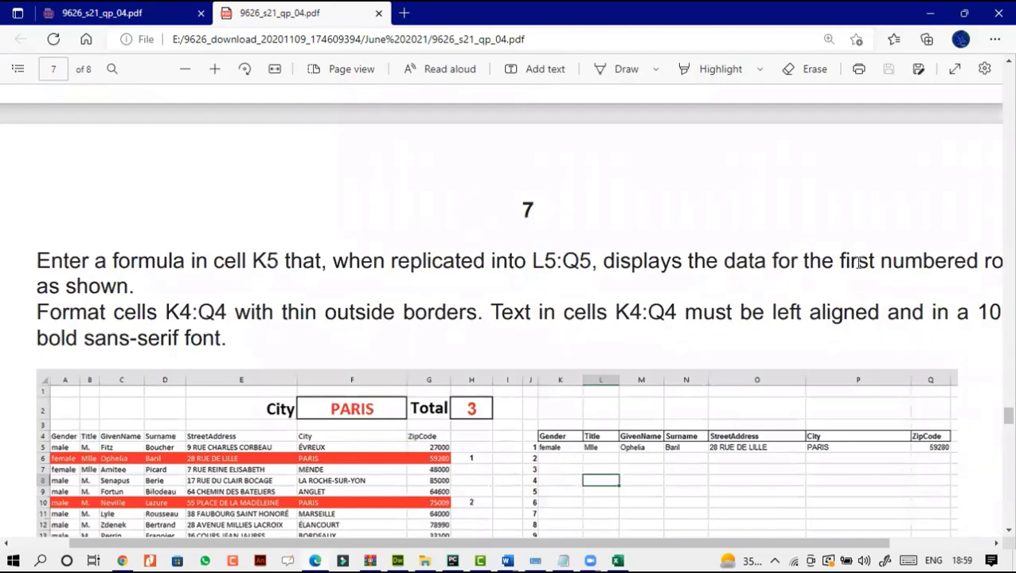
{"action": "left_click", "coordinate": [618, 562]}
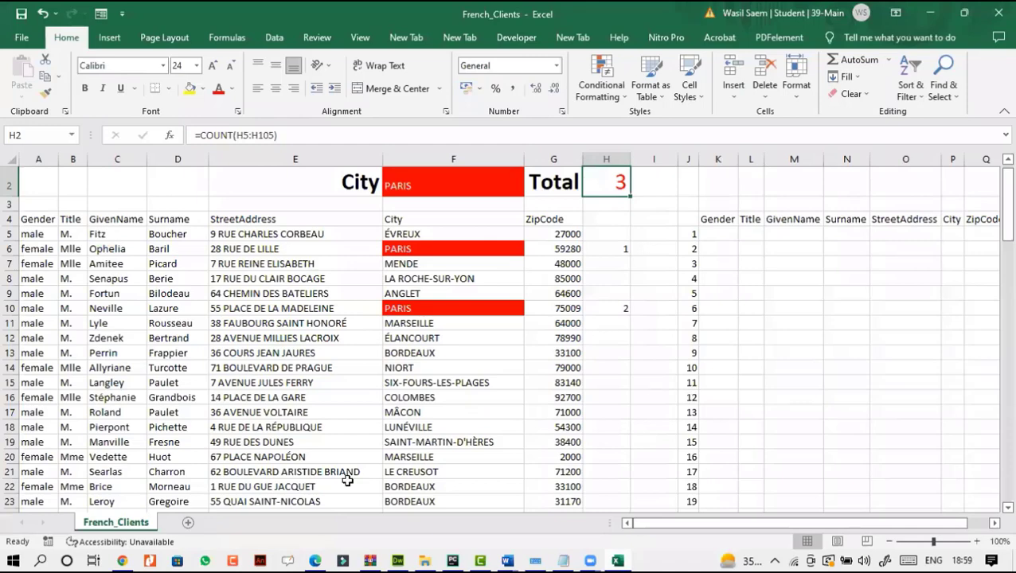
{"action": "key", "text": "alt+Tab"}
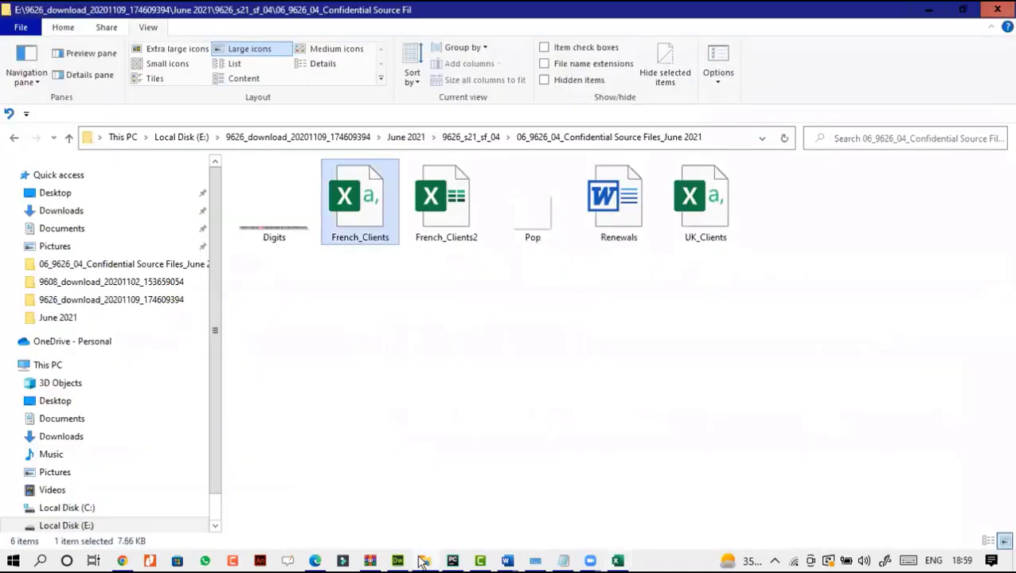
{"action": "left_click", "coordinate": [707, 209]}
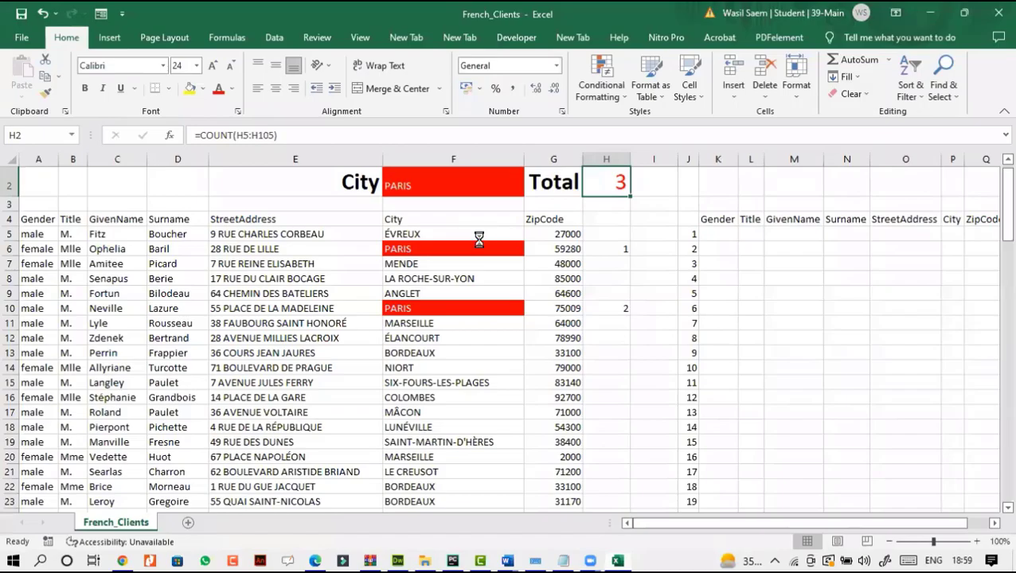
{"action": "left_click", "coordinate": [930, 13]}
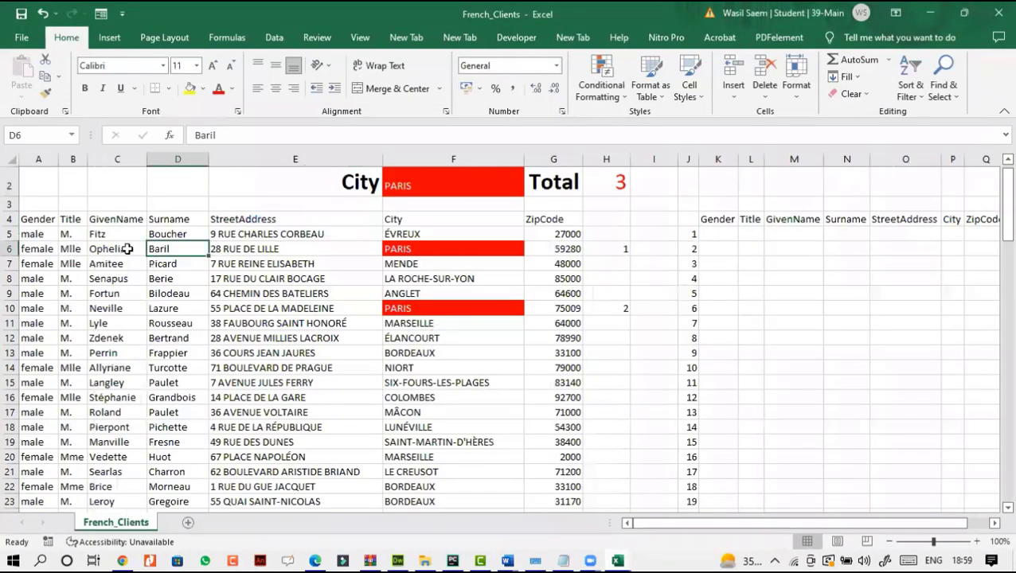
Examine the first client's Gender and Title cells and the numbering formulas in H6 and H10.
{"action": "left_click", "coordinate": [34, 234]}
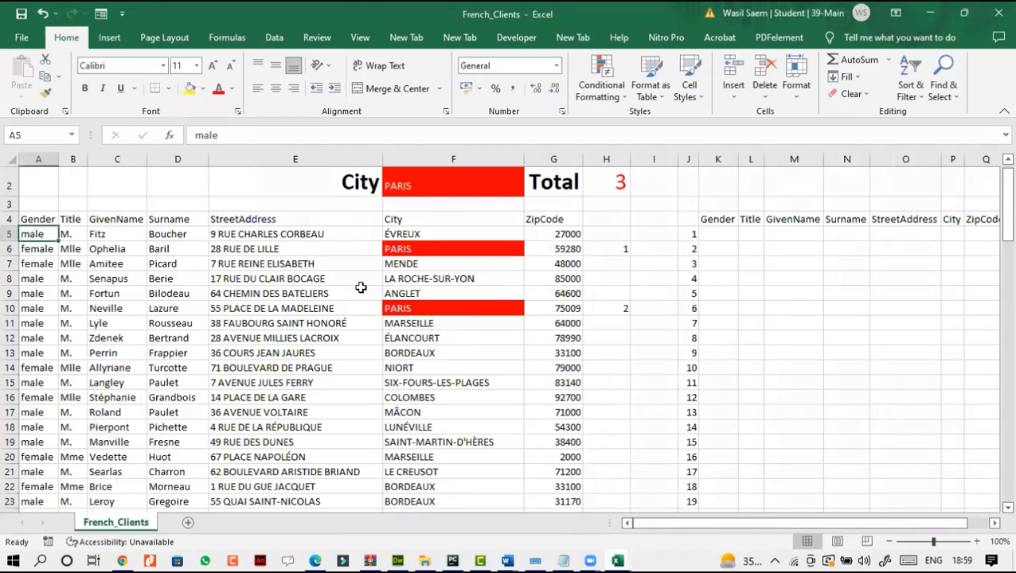
{"action": "left_click", "coordinate": [74, 232]}
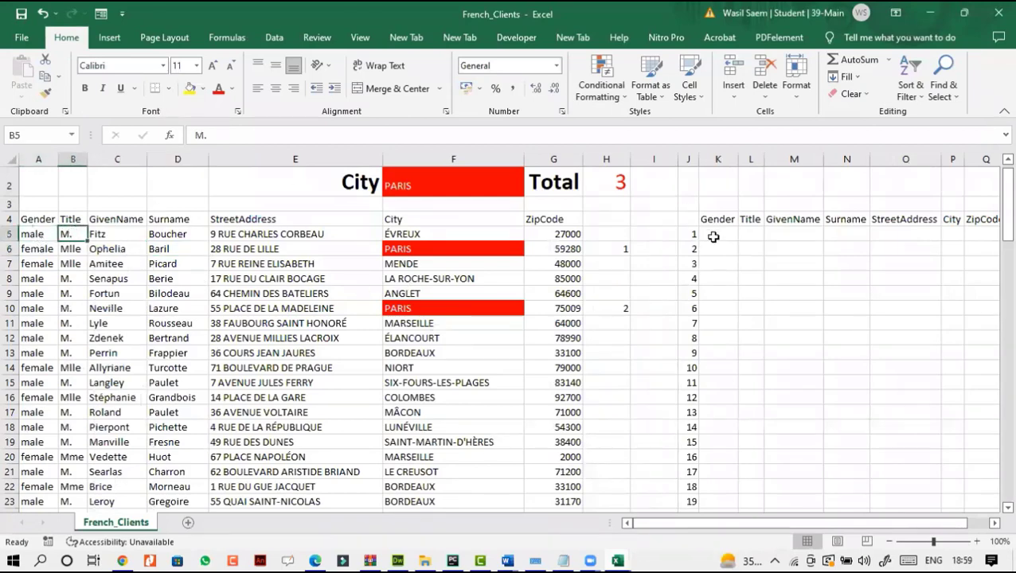
{"action": "left_click", "coordinate": [614, 247]}
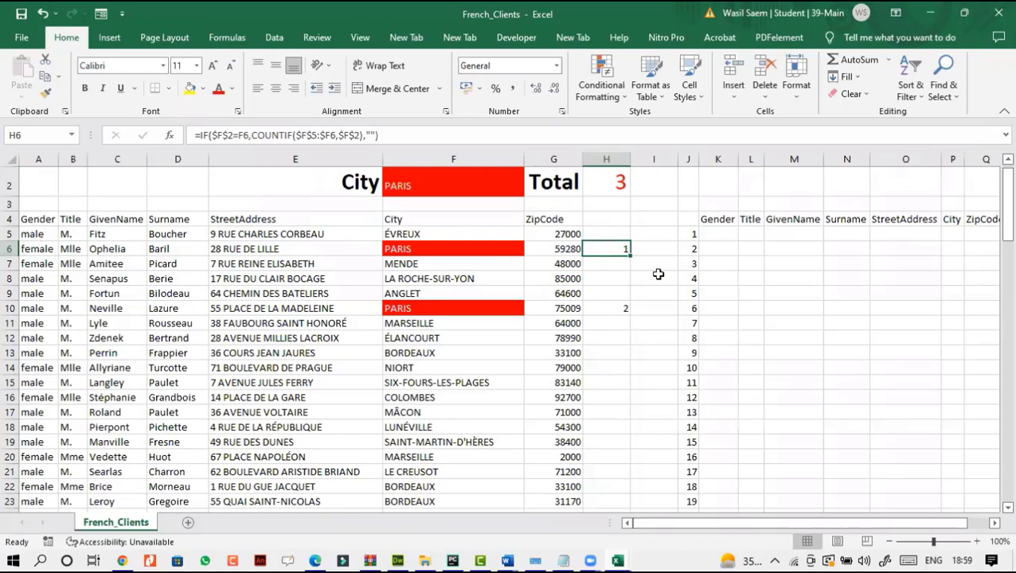
{"action": "left_click", "coordinate": [616, 312]}
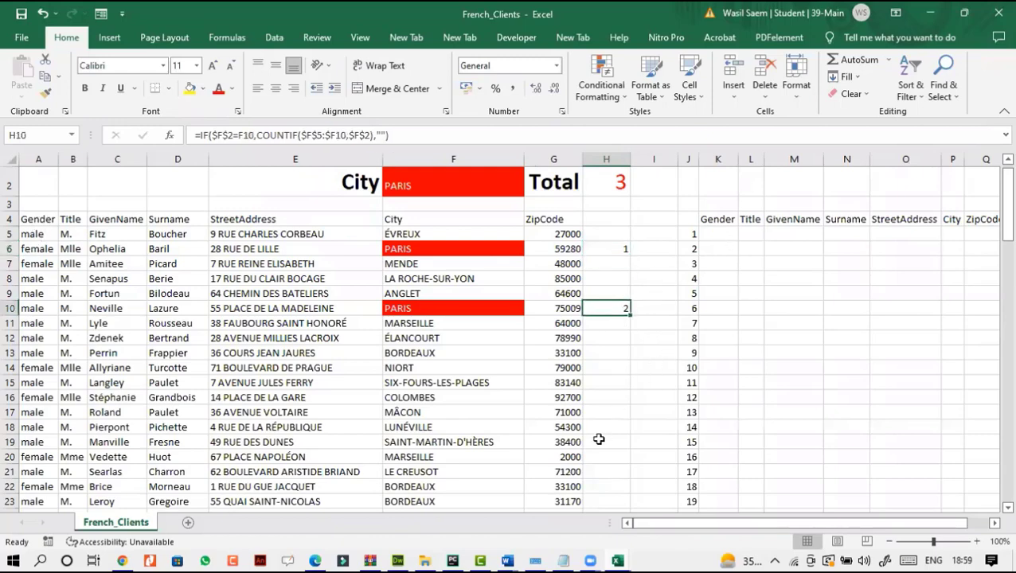
{"action": "scroll", "coordinate": [599, 439], "scroll_direction": "down", "scroll_amount": 3}
{"action": "scroll", "coordinate": [599, 439], "scroll_direction": "up", "scroll_amount": 4}
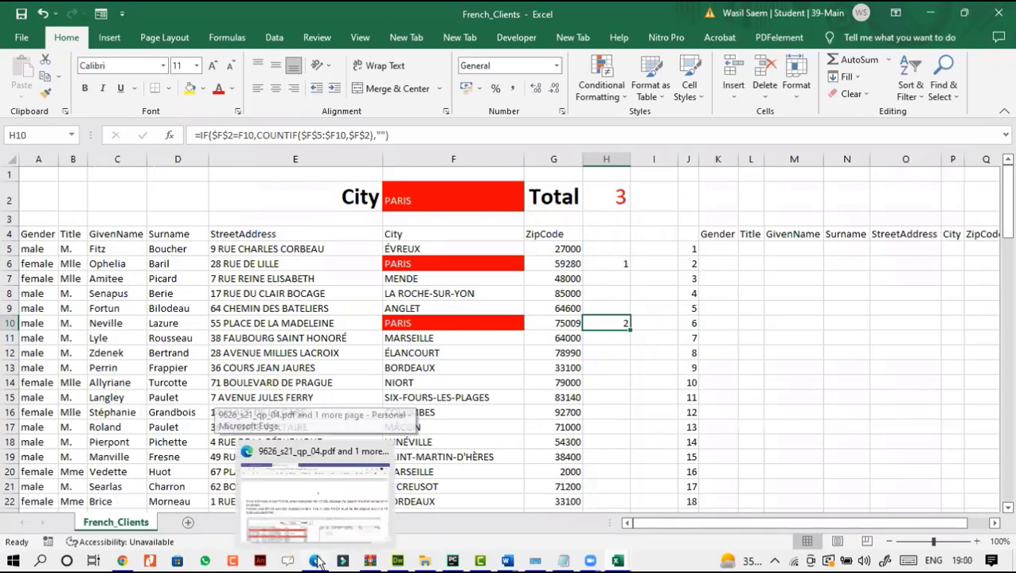
{"action": "left_click", "coordinate": [618, 268]}
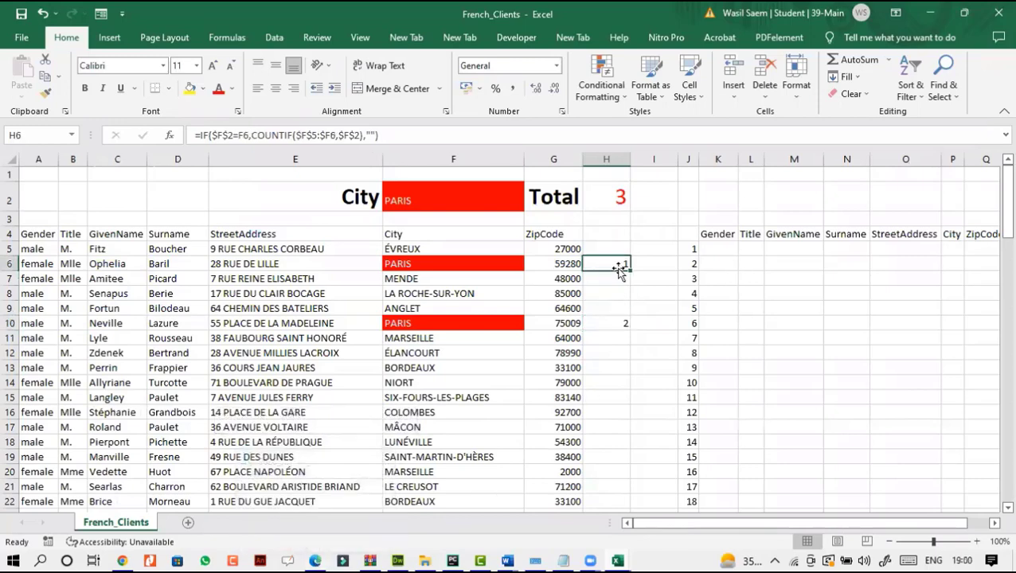
Start an INDEX formula in K5 with the client data A5:G105 as its array.
{"action": "left_click", "coordinate": [719, 248]}
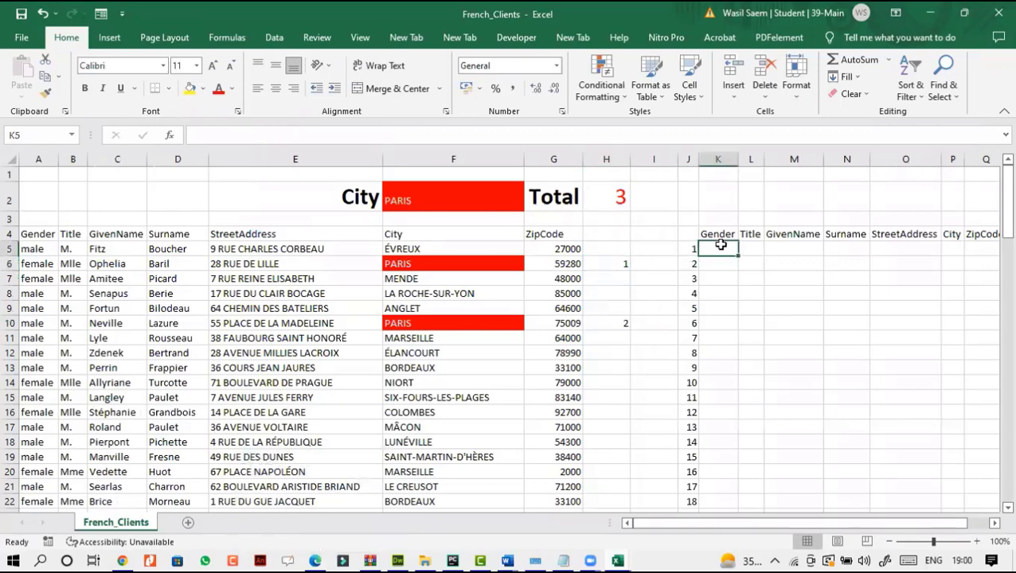
{"action": "left_click", "coordinate": [431, 135]}
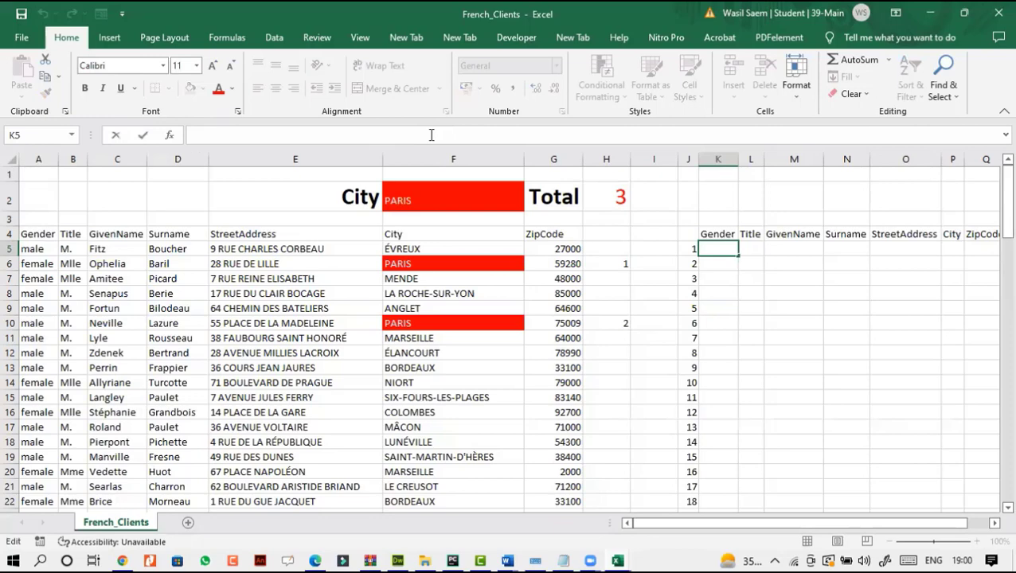
{"action": "type", "text": "=IN"}
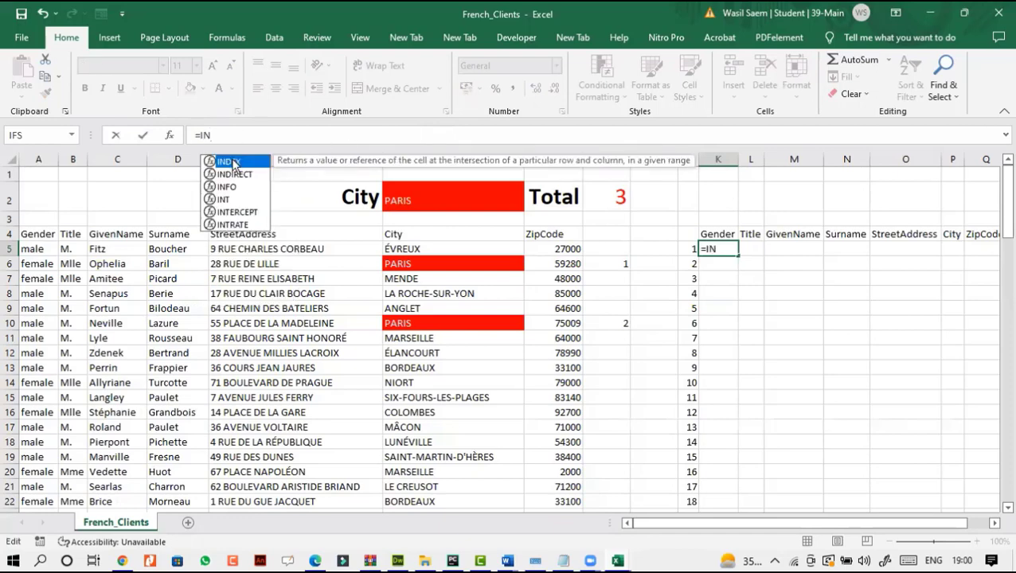
{"action": "double_click", "coordinate": [231, 162]}
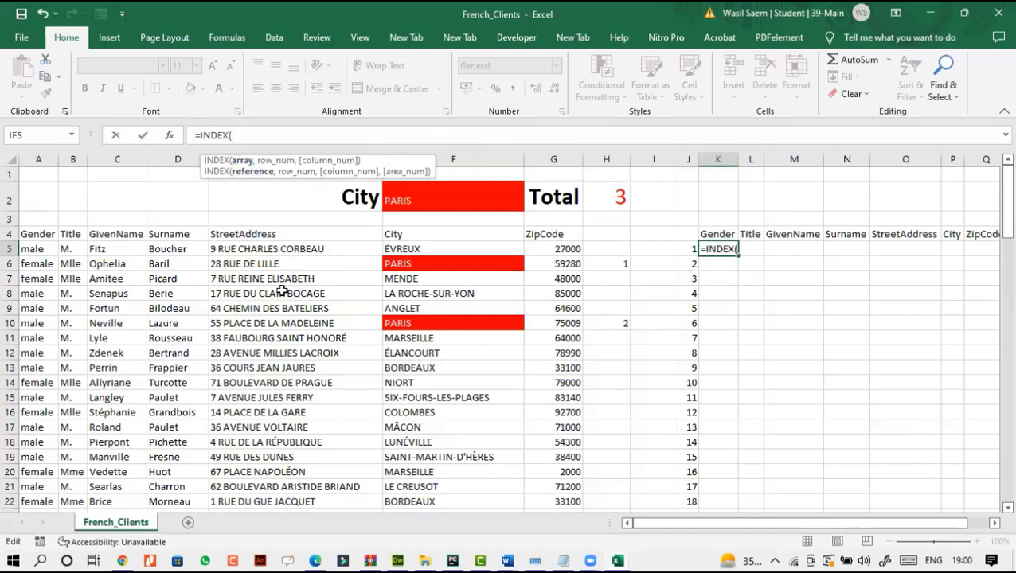
{"action": "left_click_drag", "start_coordinate": [159, 278], "coordinate": [345, 311]}
{"action": "left_click_drag", "start_coordinate": [38, 248], "coordinate": [537, 474]}
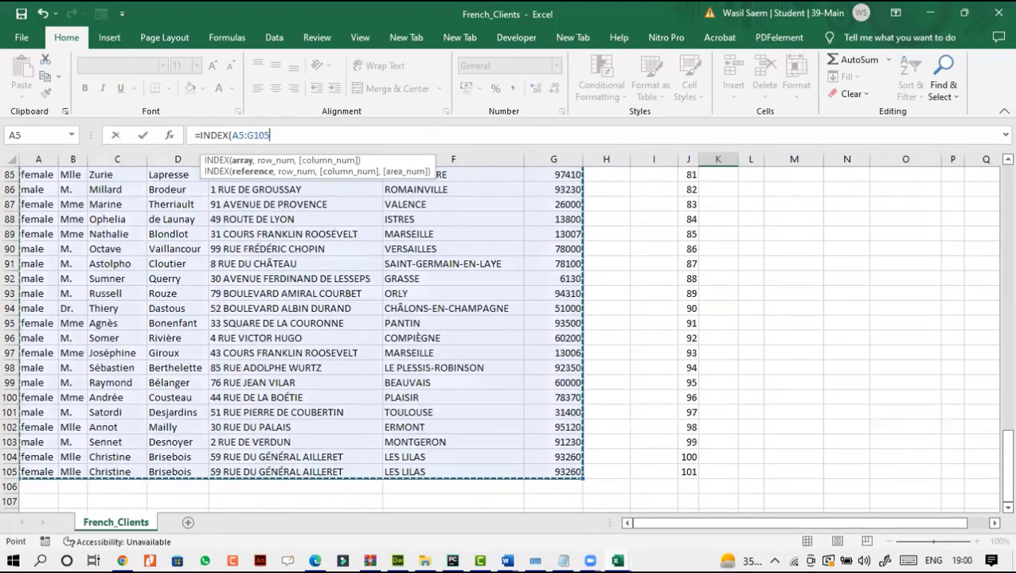
Make the INDEX array reference in K5 absolute as $A$5:$G$105 and move on to the row argument.
{"action": "left_click_drag", "start_coordinate": [1008, 462], "coordinate": [1007, 180]}
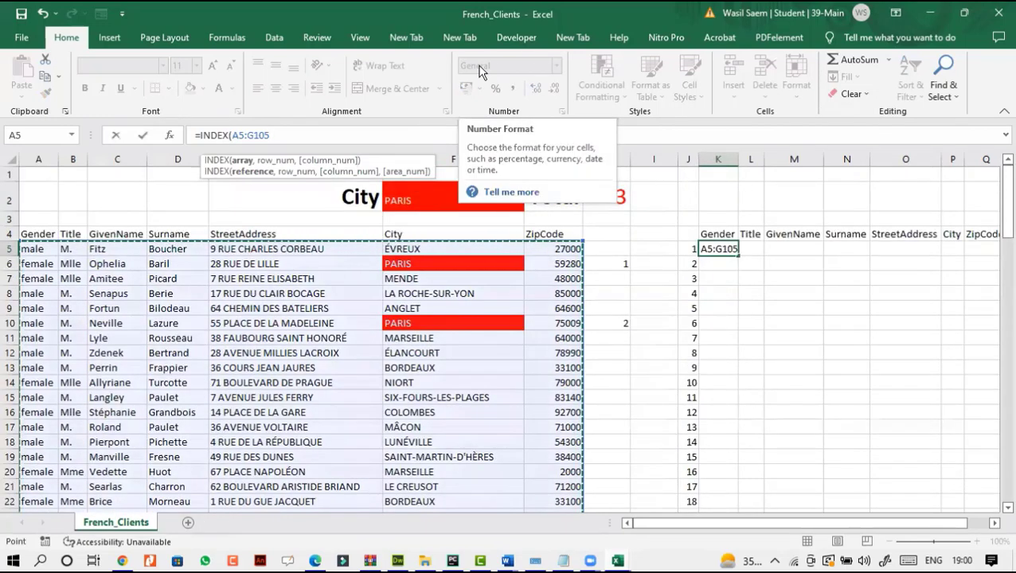
{"action": "key", "text": "F4"}
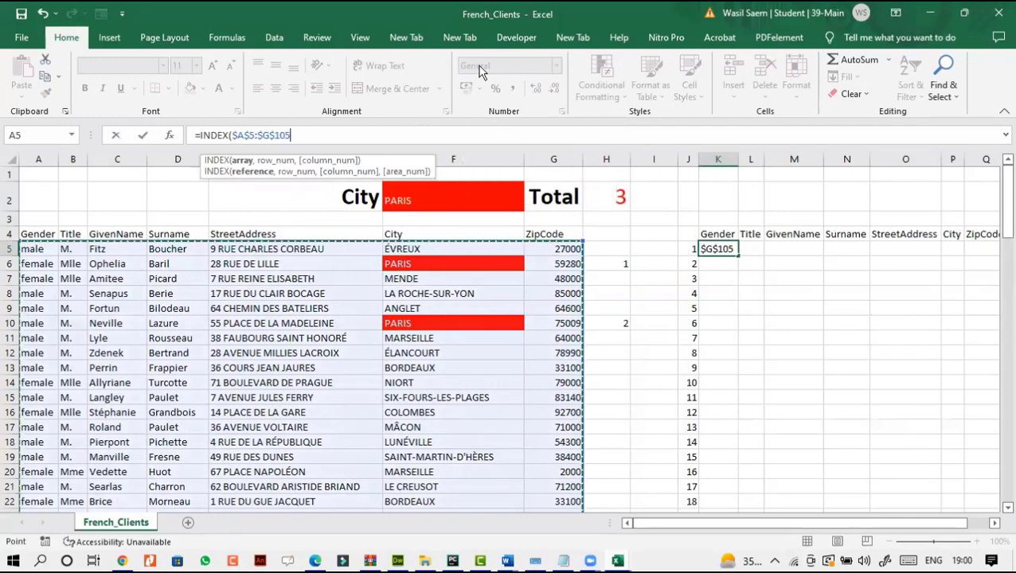
{"action": "type", "text": ","}
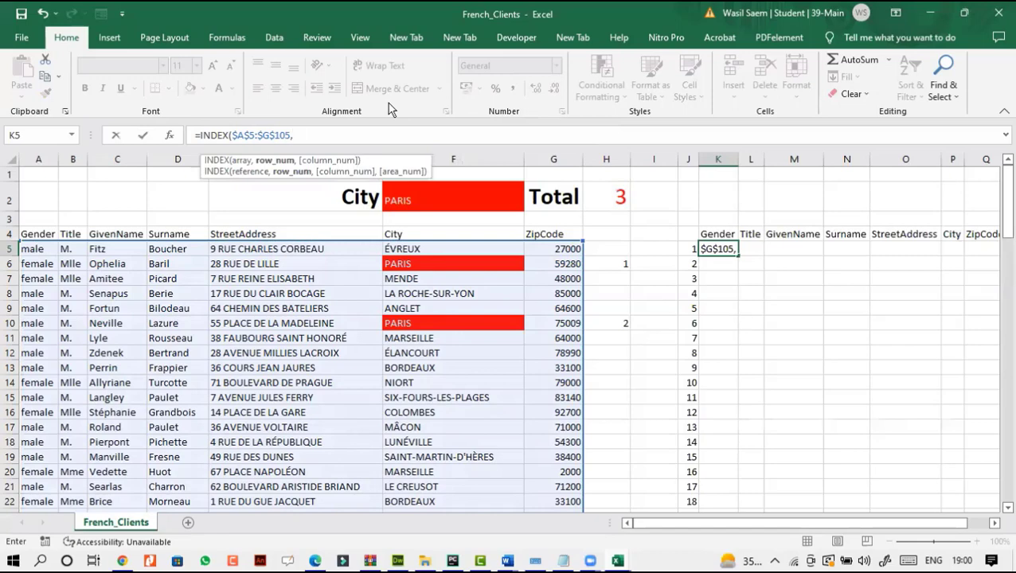
Add MATCH(J5,H5:H105,0) as the row number argument of the INDEX formula in K5.
{"action": "type", "text": "MA"}
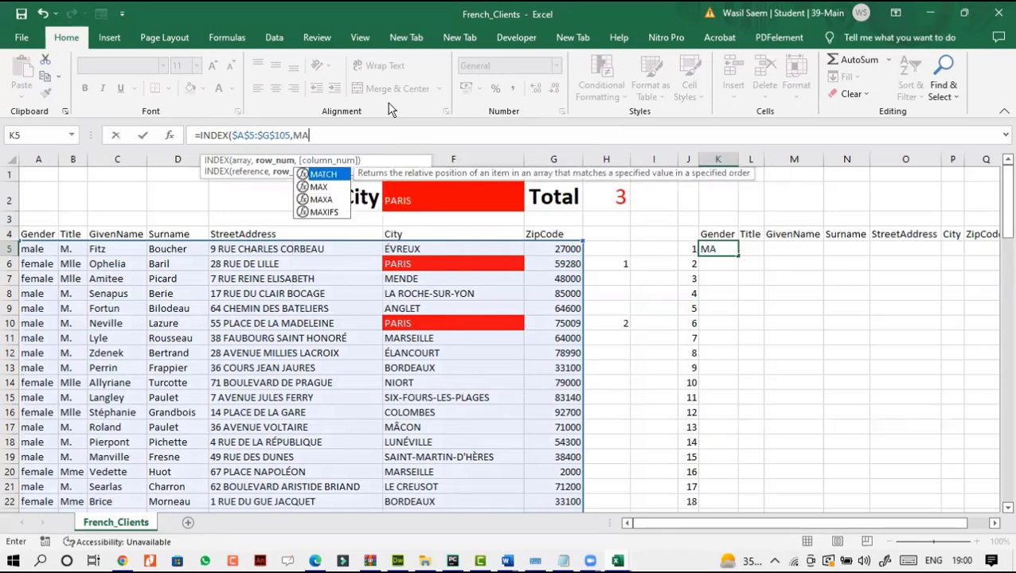
{"action": "double_click", "coordinate": [327, 175]}
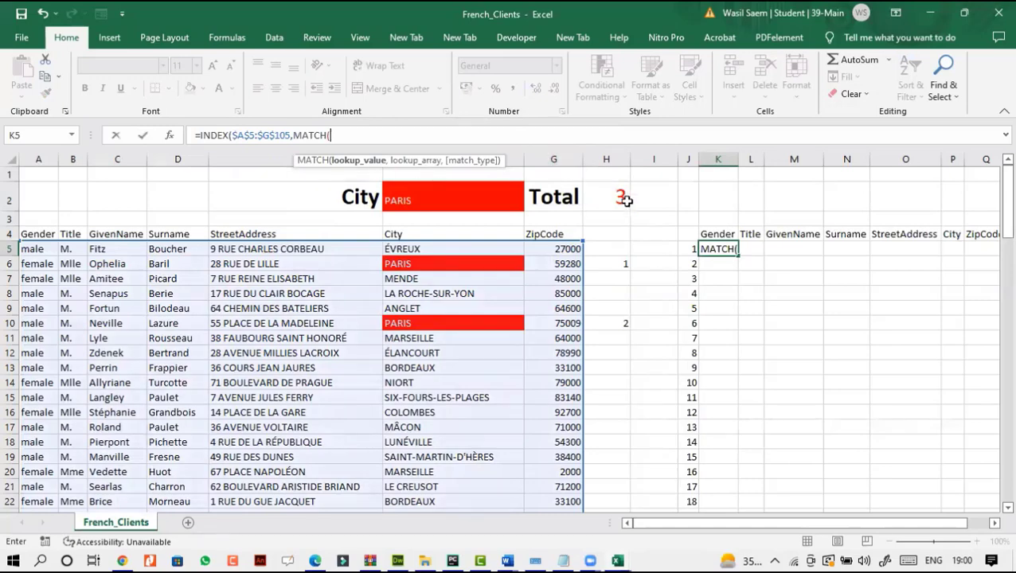
{"action": "left_click", "coordinate": [688, 248]}
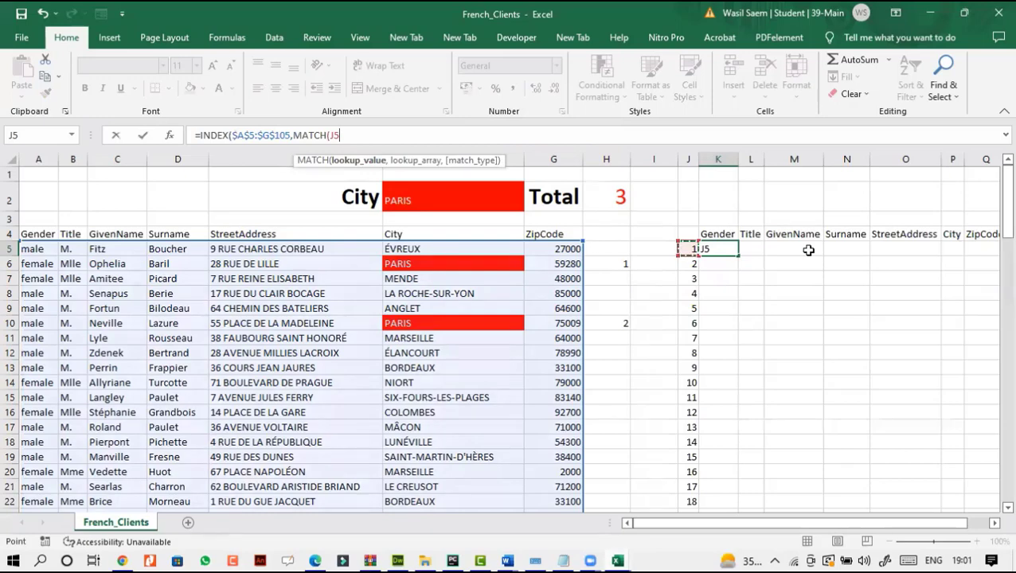
{"action": "type", "text": ","}
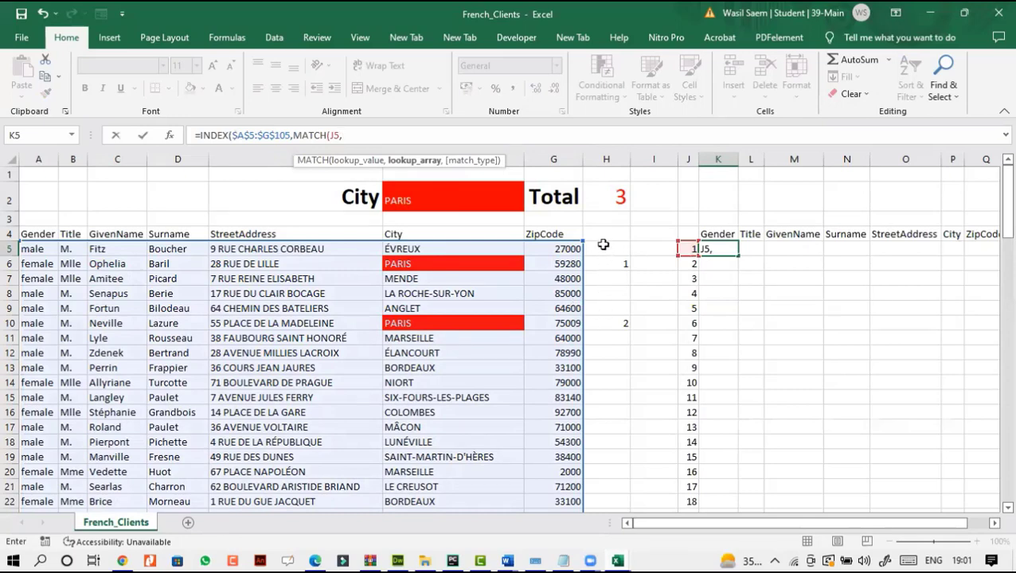
{"action": "left_click_drag", "start_coordinate": [604, 246], "coordinate": [597, 485]}
{"action": "left_click_drag", "start_coordinate": [1007, 462], "coordinate": [1007, 187]}
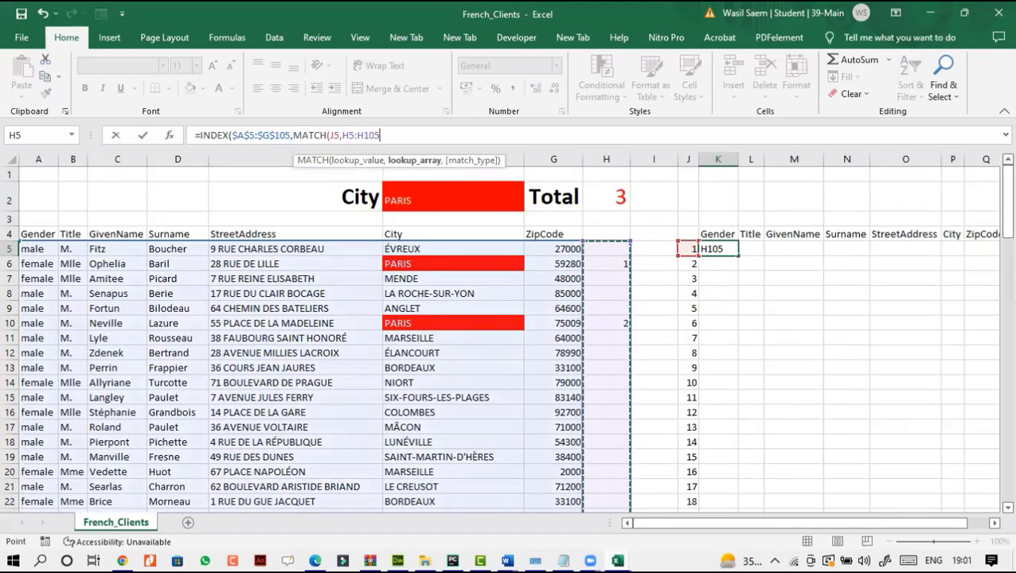
{"action": "type", "text": ",0"}
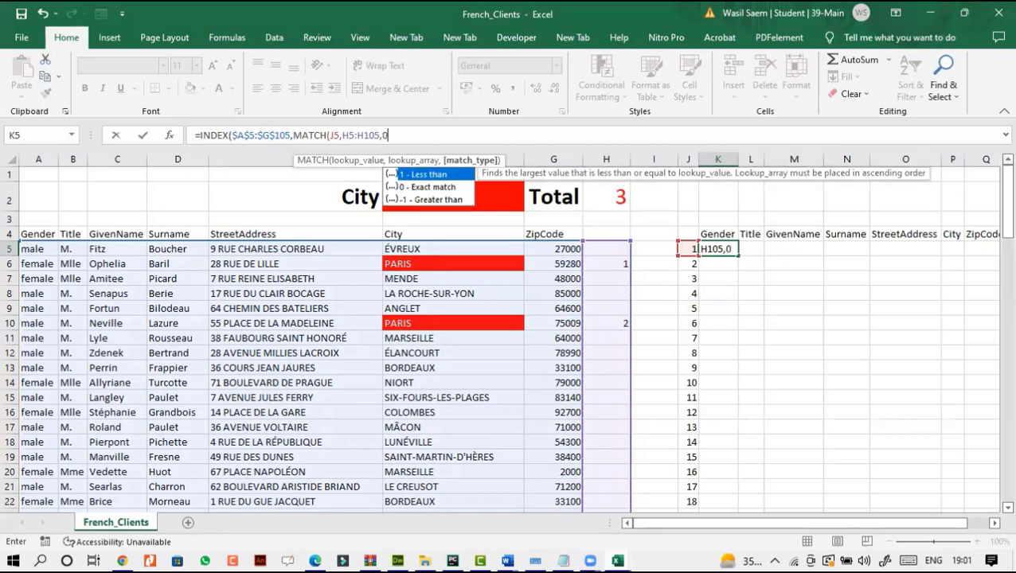
{"action": "type", "text": "("}
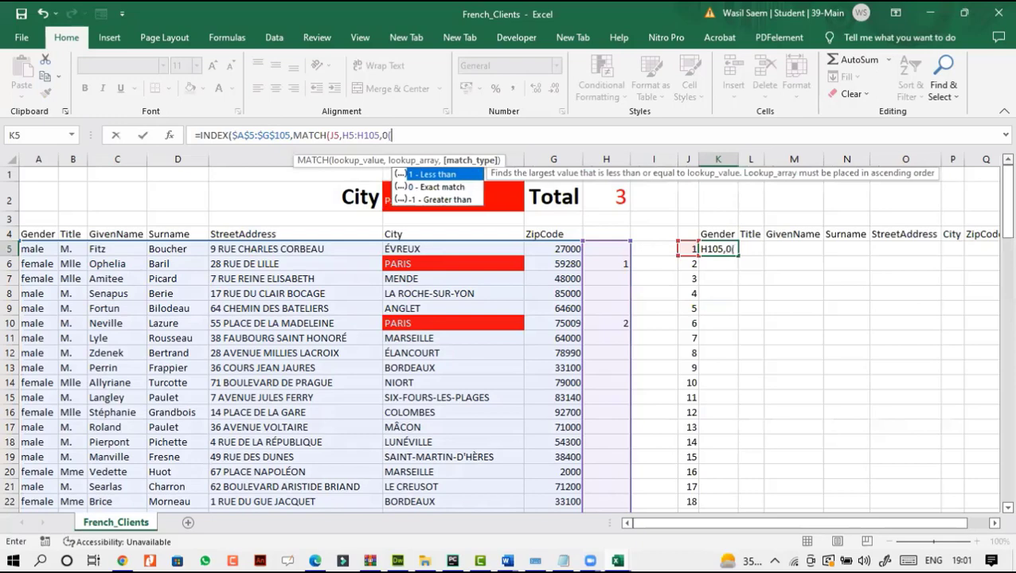
{"action": "key", "text": "BackSpace"}
{"action": "type", "text": "),"}
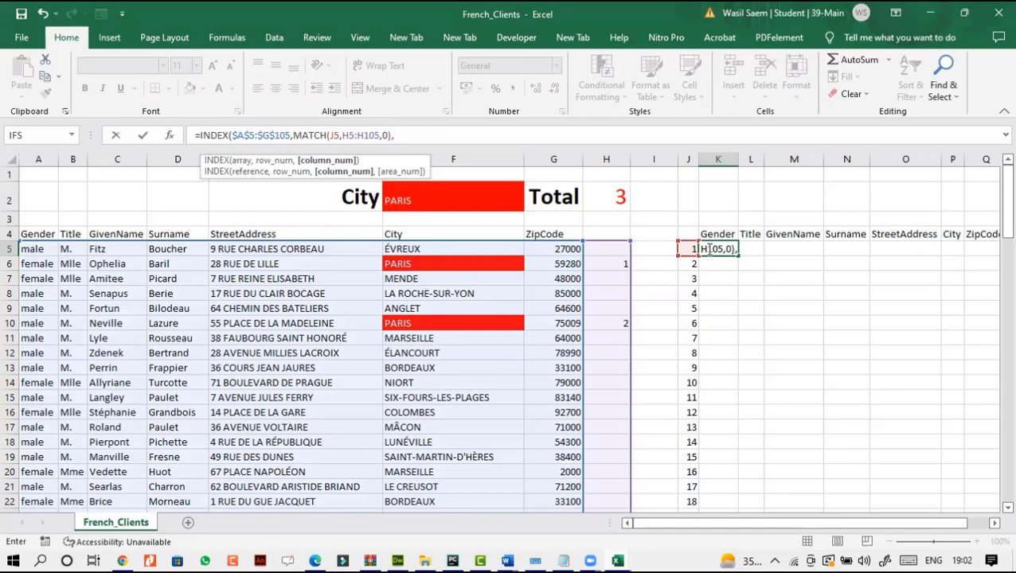
Try to complete the K5 formula with COLUMN(1) as the INDEX column number argument.
{"action": "type", "text": "CO"}
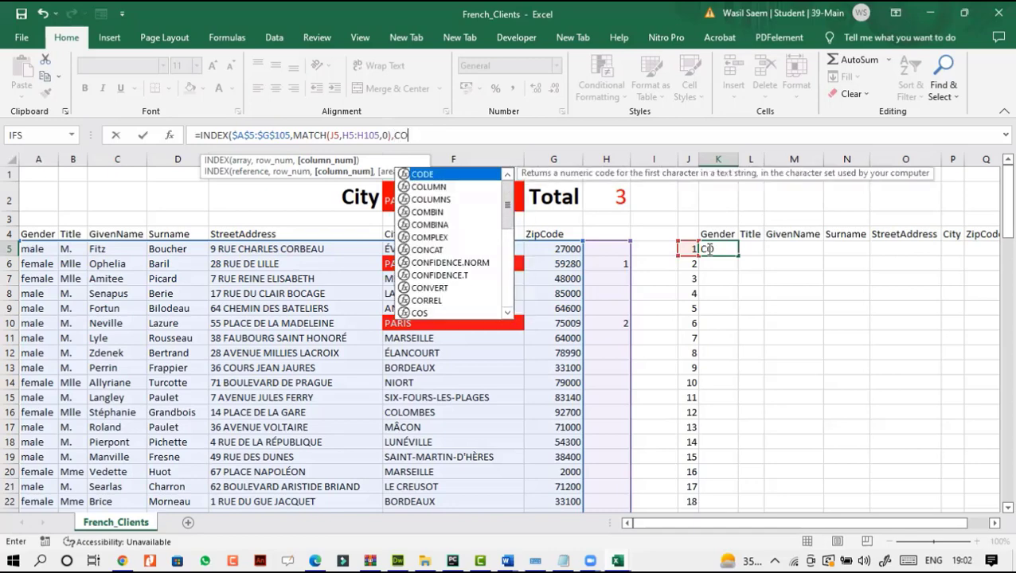
{"action": "double_click", "coordinate": [449, 187]}
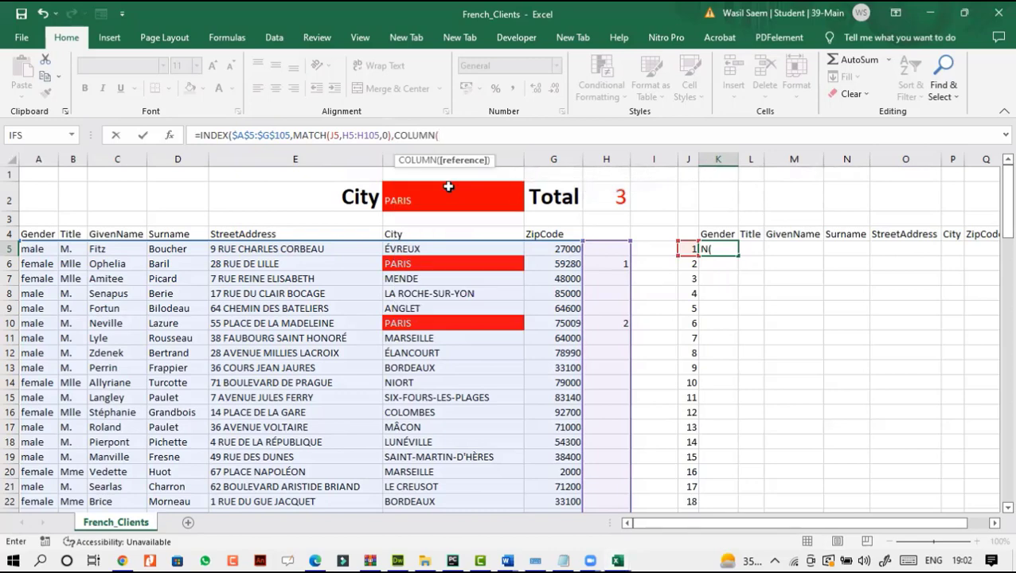
{"action": "type", "text": "1)"}
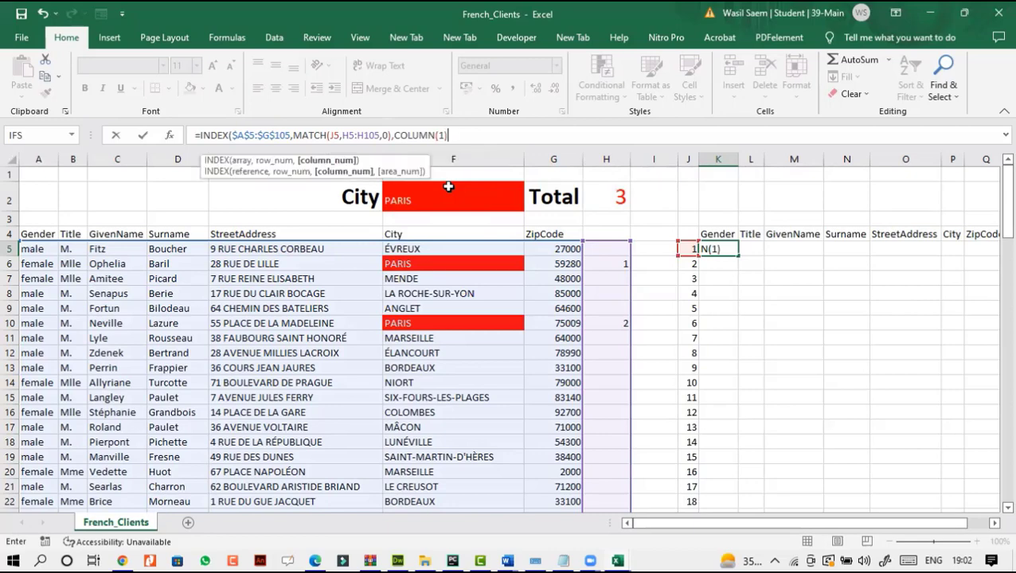
{"action": "type", "text": ")"}
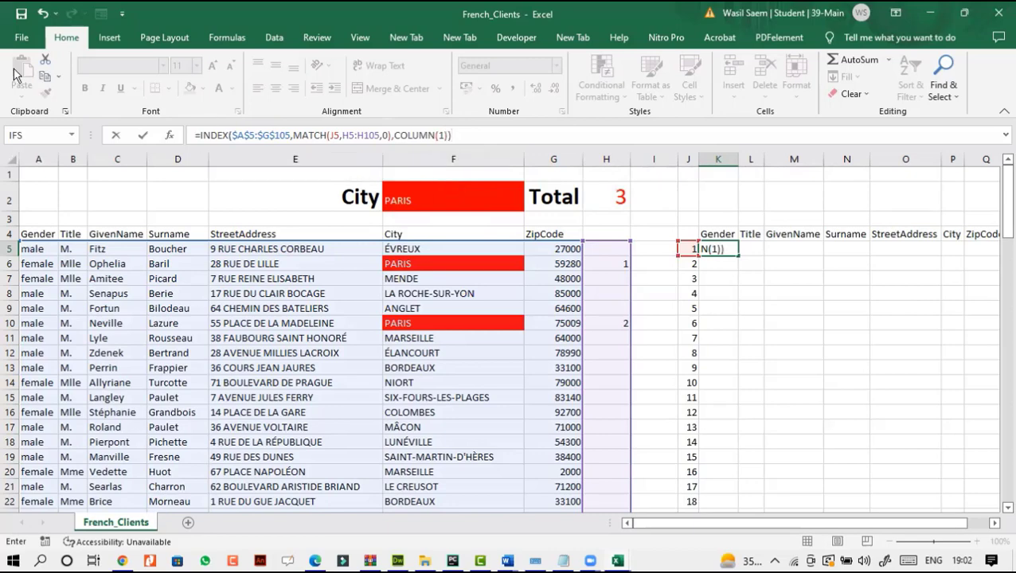
{"action": "left_click", "coordinate": [144, 135]}
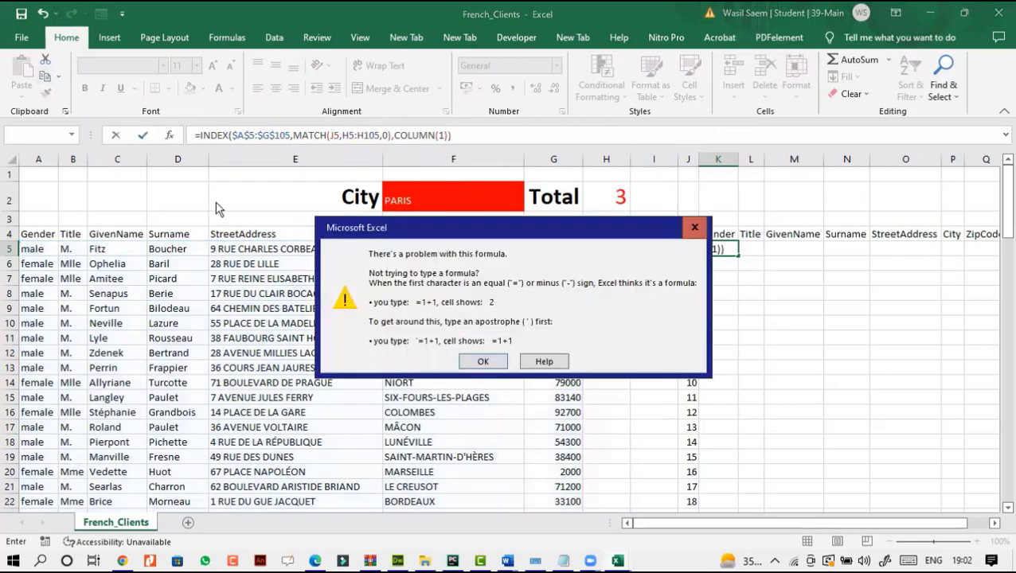
{"action": "left_click", "coordinate": [483, 361]}
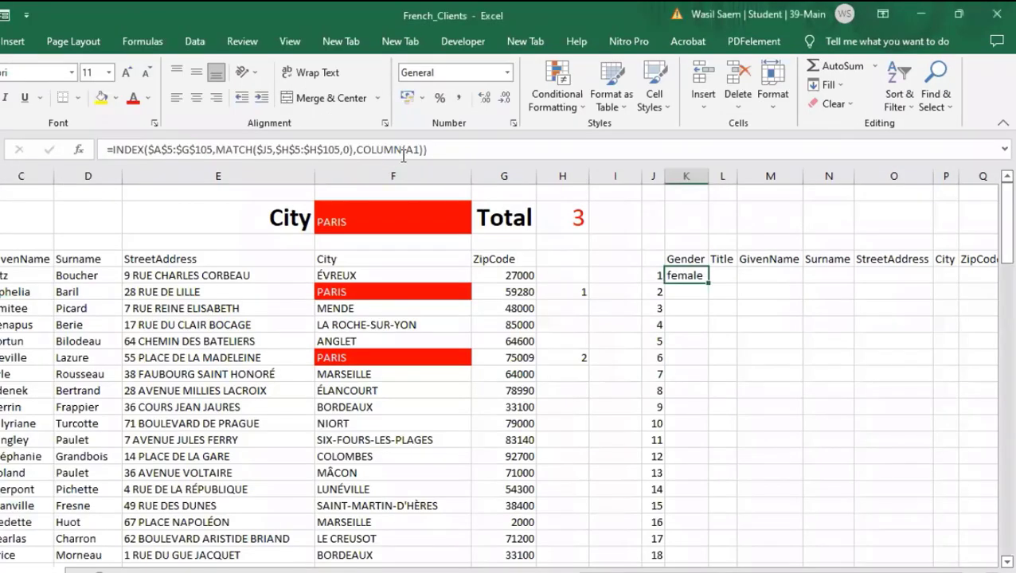
Re-enter A1 as the COLUMN reference in the K5 formula and commit it.
{"action": "left_click", "coordinate": [411, 149]}
{"action": "key", "text": "BackSpace"}
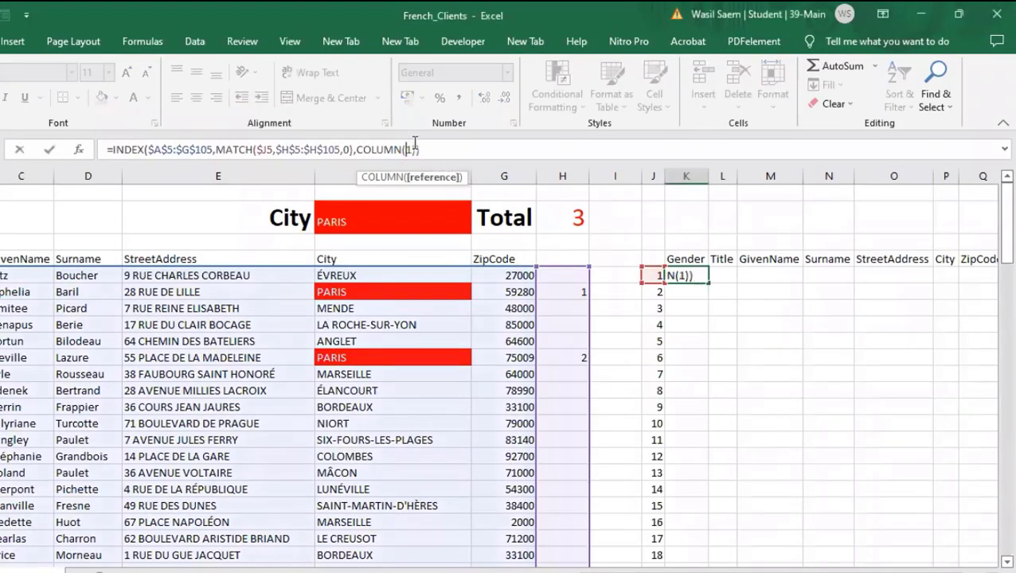
{"action": "type", "text": "A"}
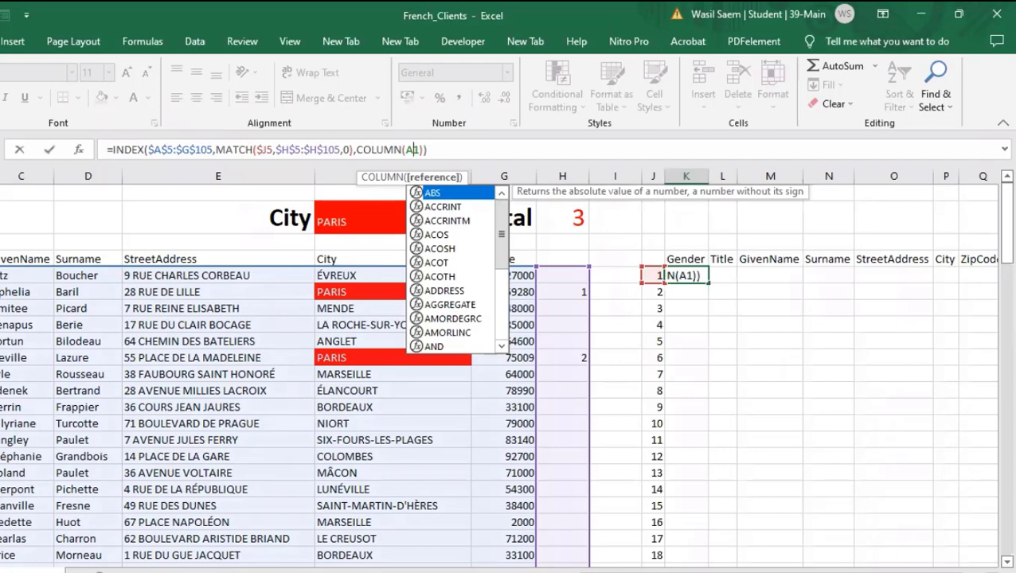
{"action": "left_click", "coordinate": [49, 149]}
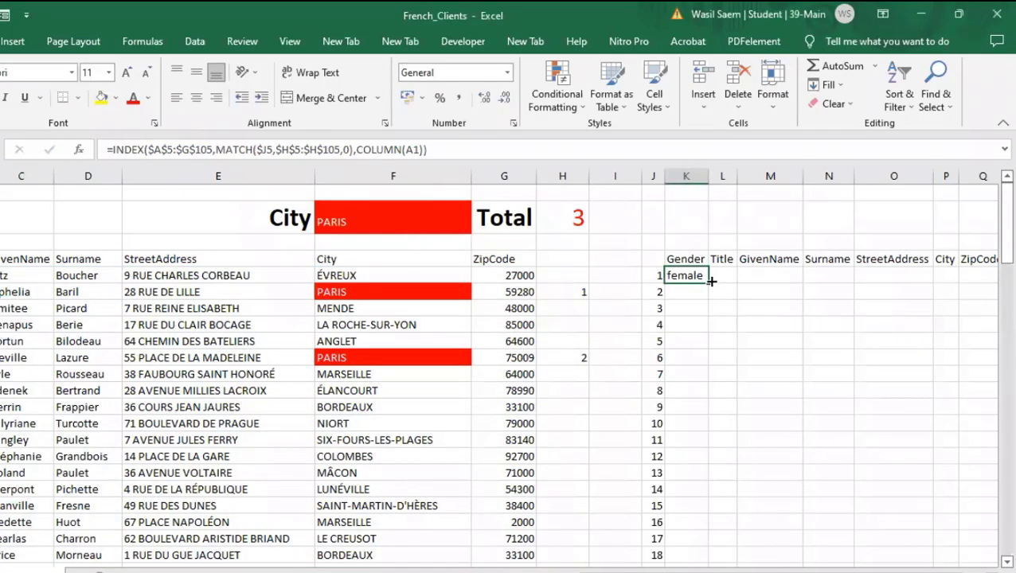
Copy the K5 formula across to N5 and check the column references in the copied cells.
{"action": "left_click", "coordinate": [833, 279]}
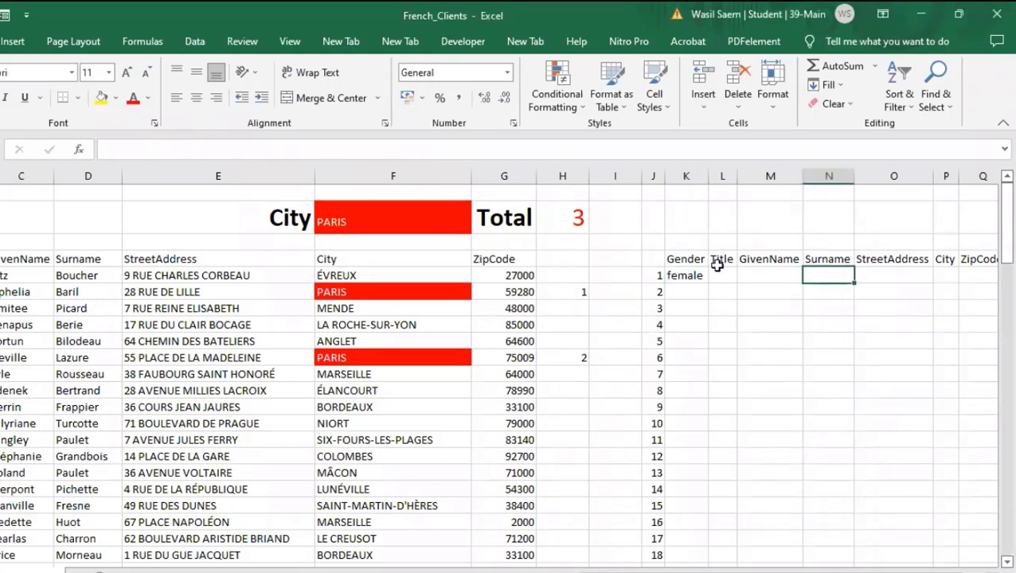
{"action": "left_click", "coordinate": [683, 276]}
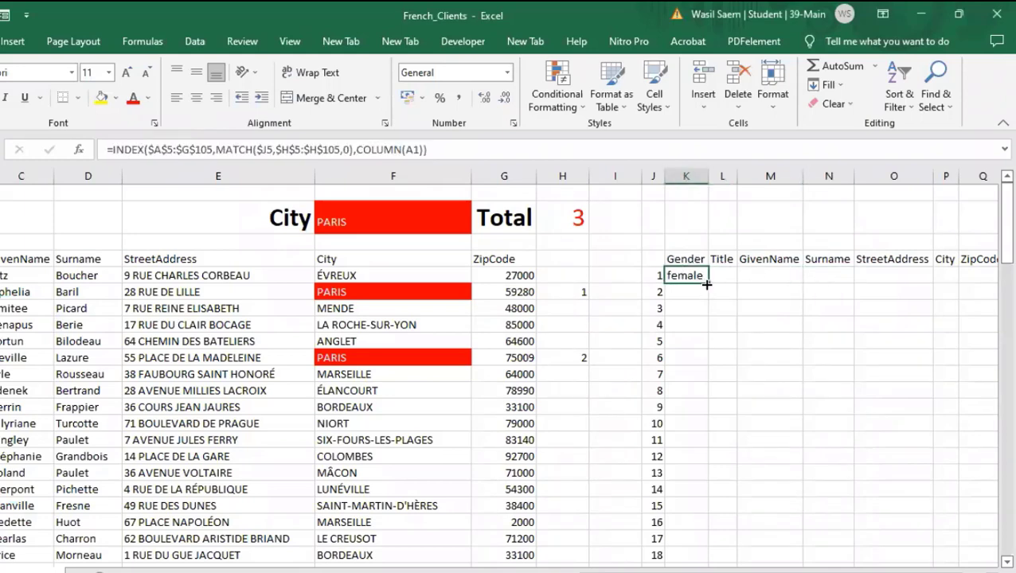
{"action": "left_click_drag", "start_coordinate": [706, 285], "coordinate": [840, 295]}
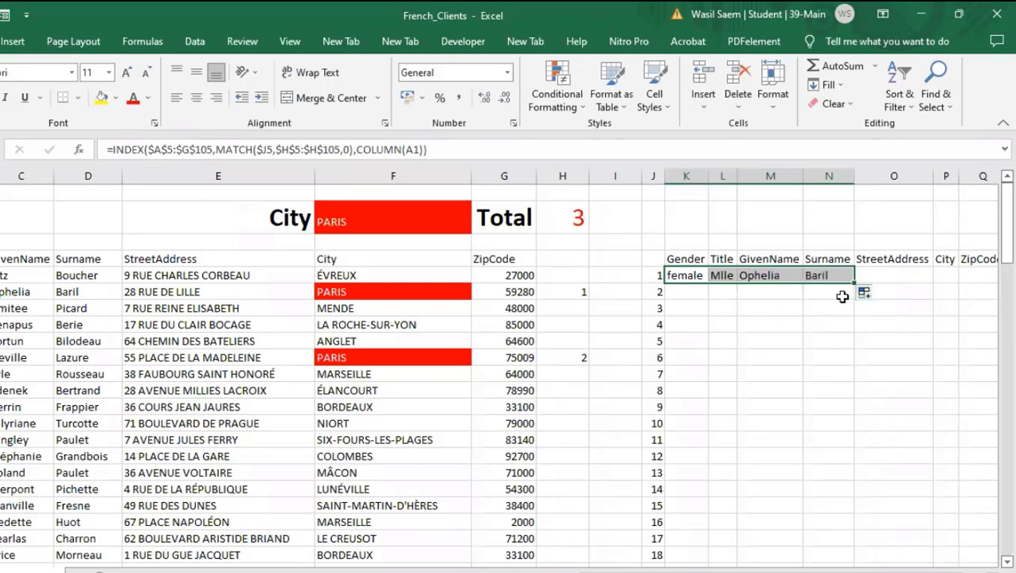
{"action": "left_click", "coordinate": [726, 274]}
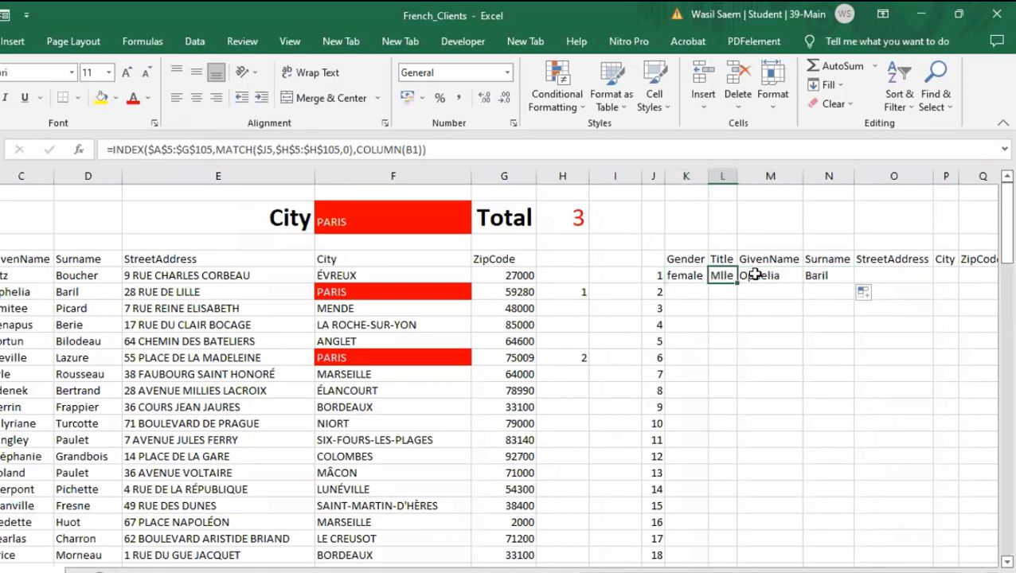
{"action": "left_click", "coordinate": [757, 275]}
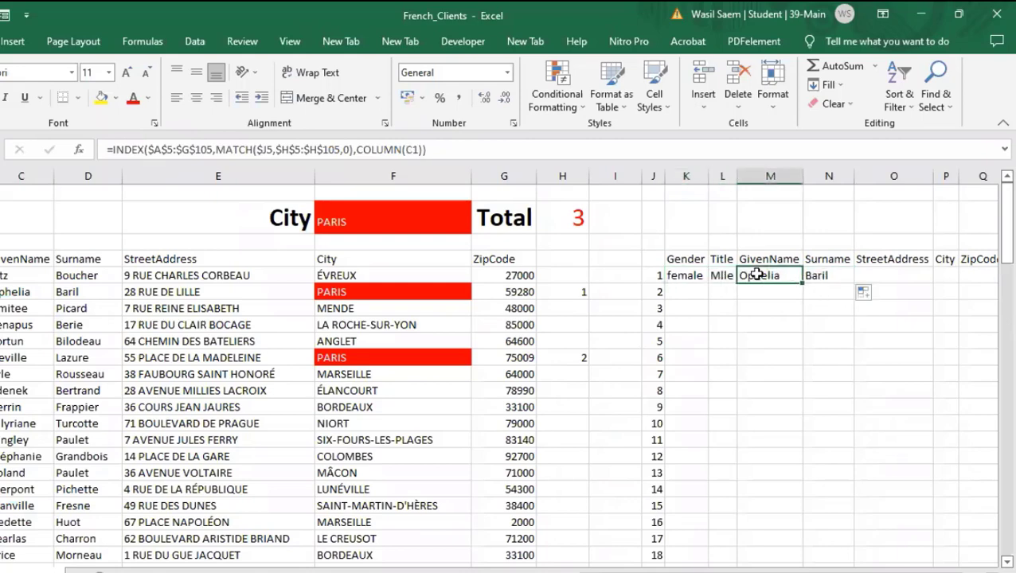
{"action": "left_click", "coordinate": [815, 276]}
{"action": "left_click", "coordinate": [686, 273]}
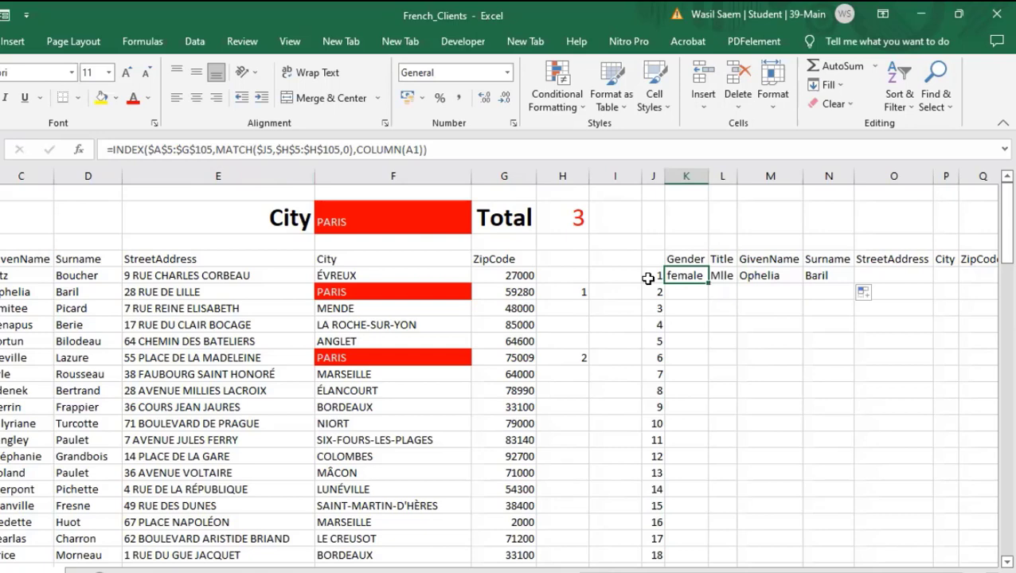
Extend the formula from N5 across the StreetAddress, City and ZipCode cells to Q5.
{"action": "left_click", "coordinate": [817, 276]}
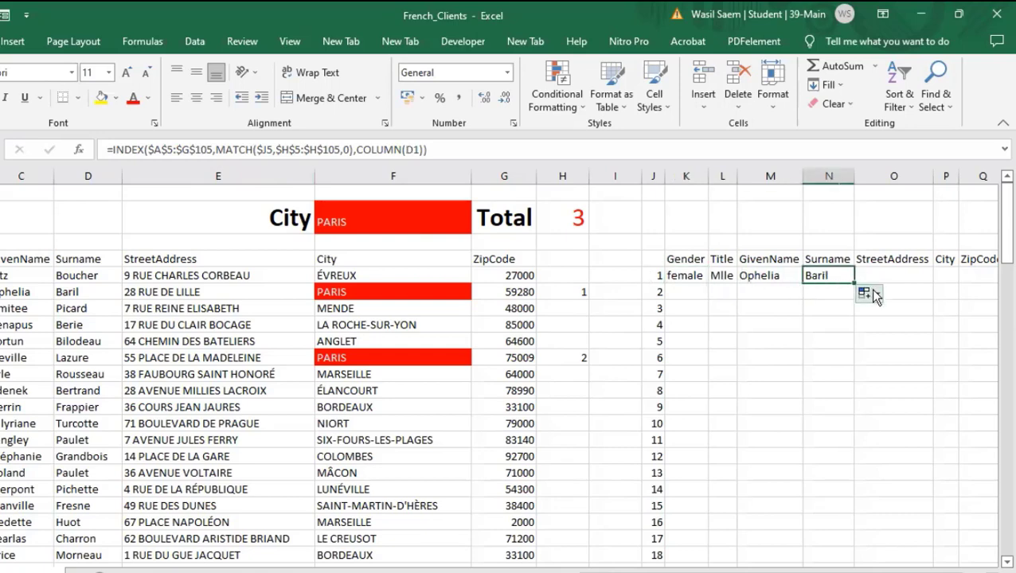
{"action": "scroll", "coordinate": [979, 294], "scroll_direction": "down", "scroll_amount": 8}
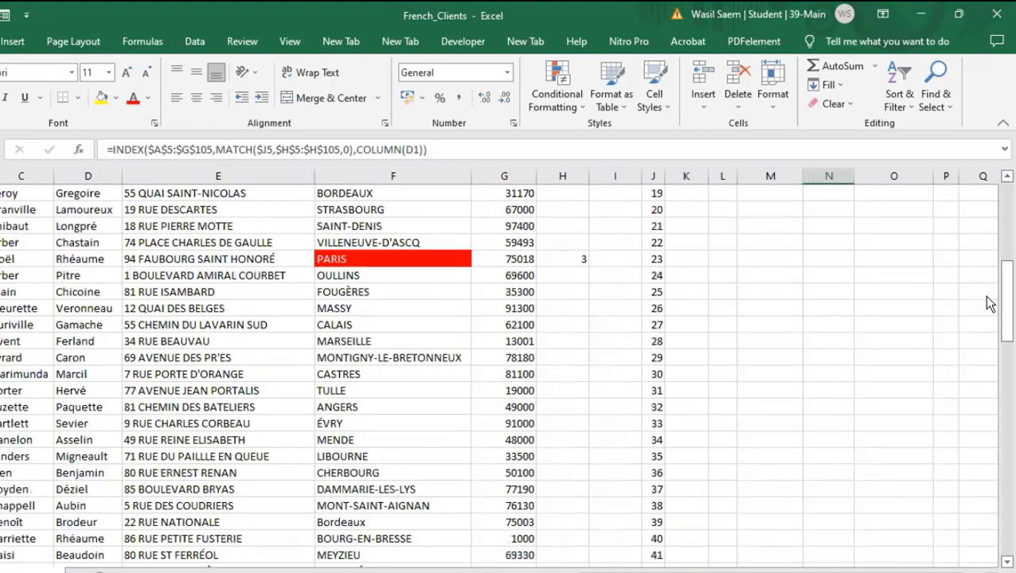
{"action": "scroll", "coordinate": [502, 366], "scroll_direction": "up", "scroll_amount": 8}
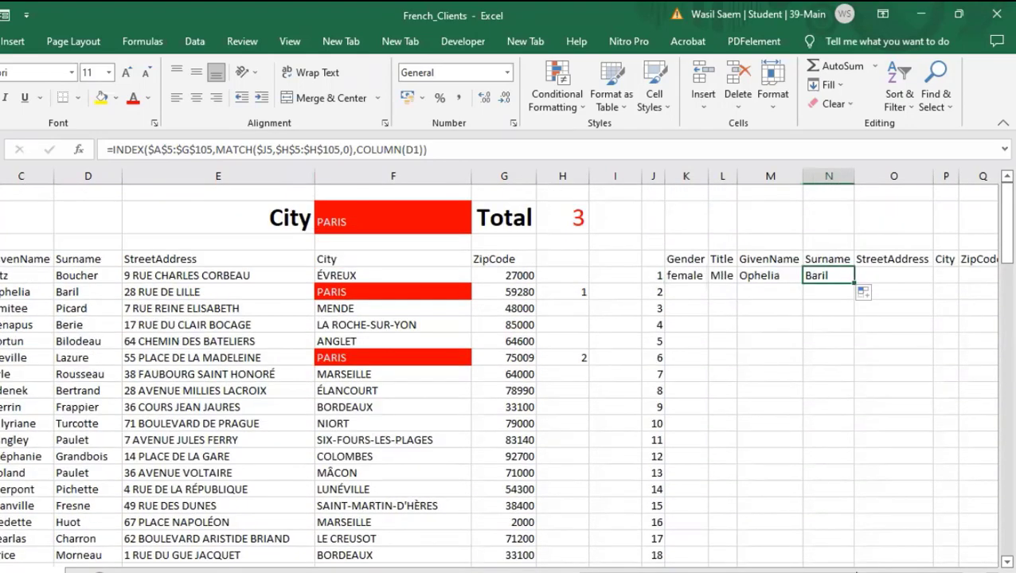
{"action": "scroll", "coordinate": [828, 286], "scroll_direction": "right", "scroll_amount": 1}
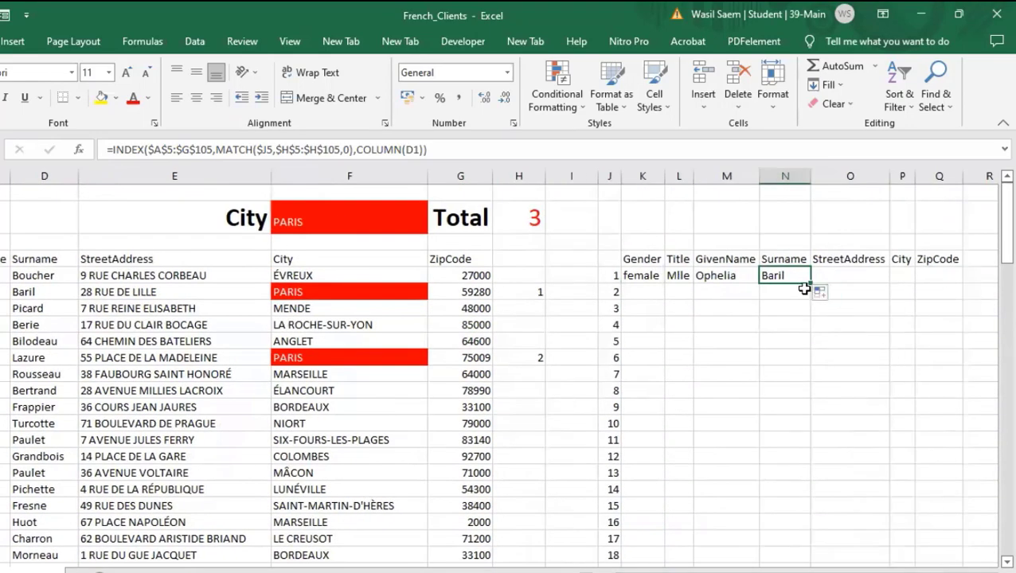
{"action": "left_click_drag", "start_coordinate": [811, 285], "coordinate": [955, 276]}
Fill the Gender, Title and GivenName formulas in K5, L5 and M5 down alongside the numbering in column J.
{"action": "left_click", "coordinate": [653, 276]}
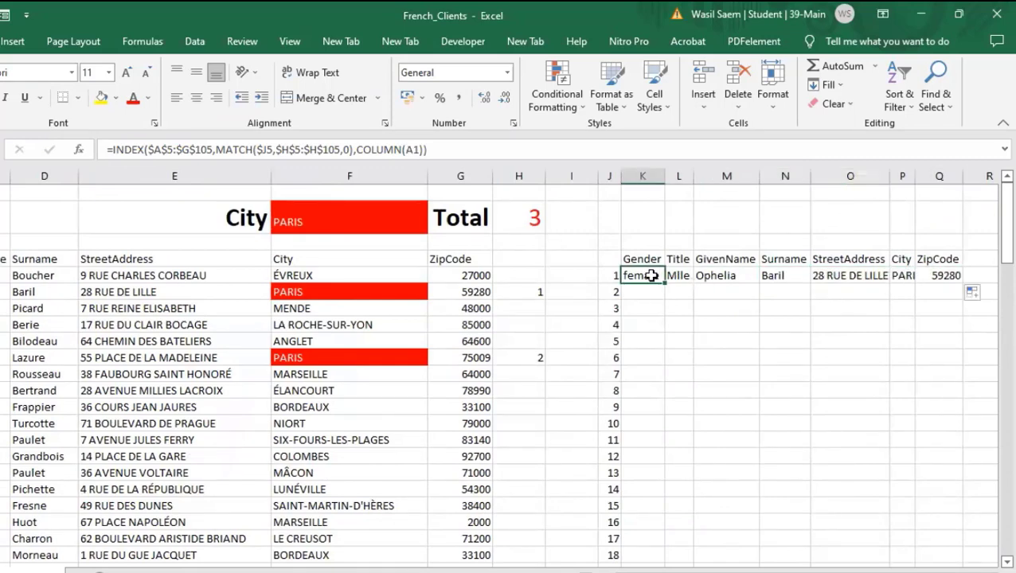
{"action": "double_click", "coordinate": [662, 283]}
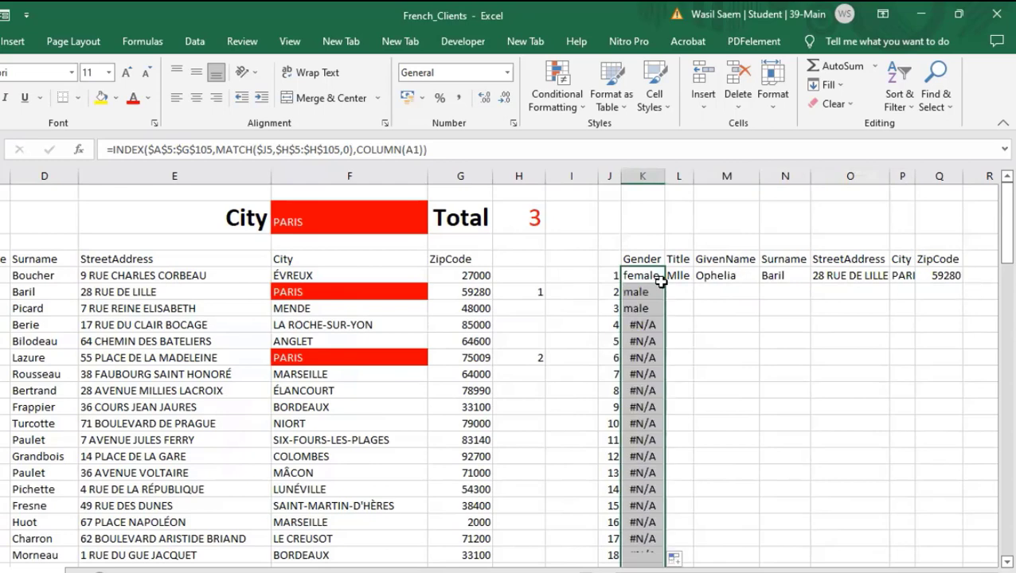
{"action": "left_click", "coordinate": [684, 279]}
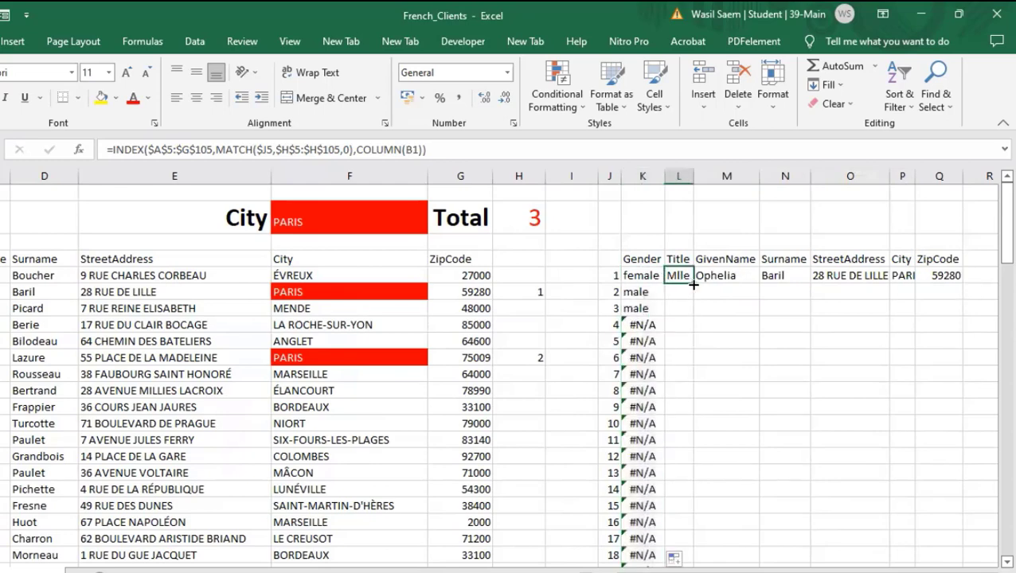
{"action": "double_click", "coordinate": [694, 283]}
{"action": "left_click", "coordinate": [737, 275]}
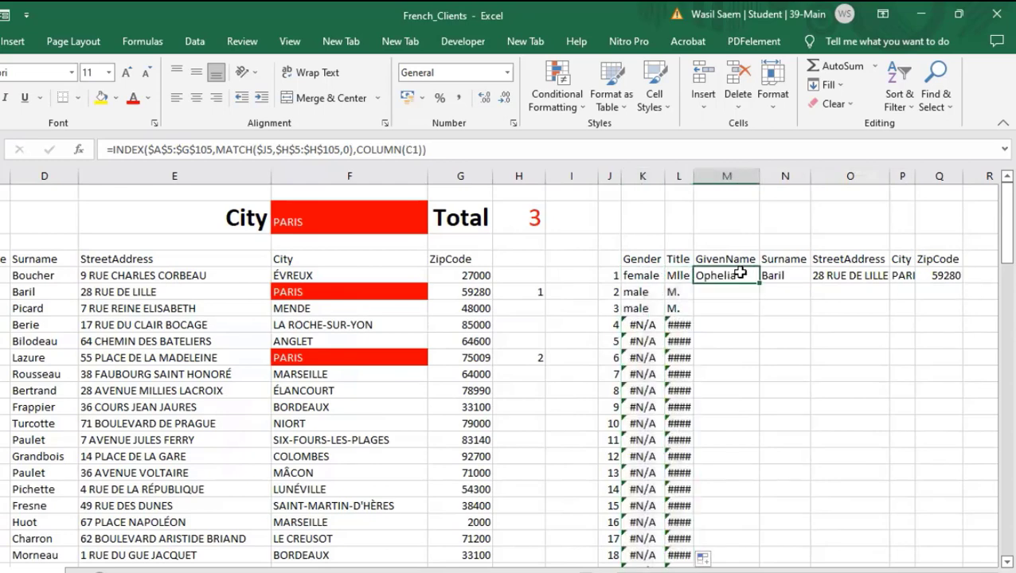
{"action": "double_click", "coordinate": [757, 284]}
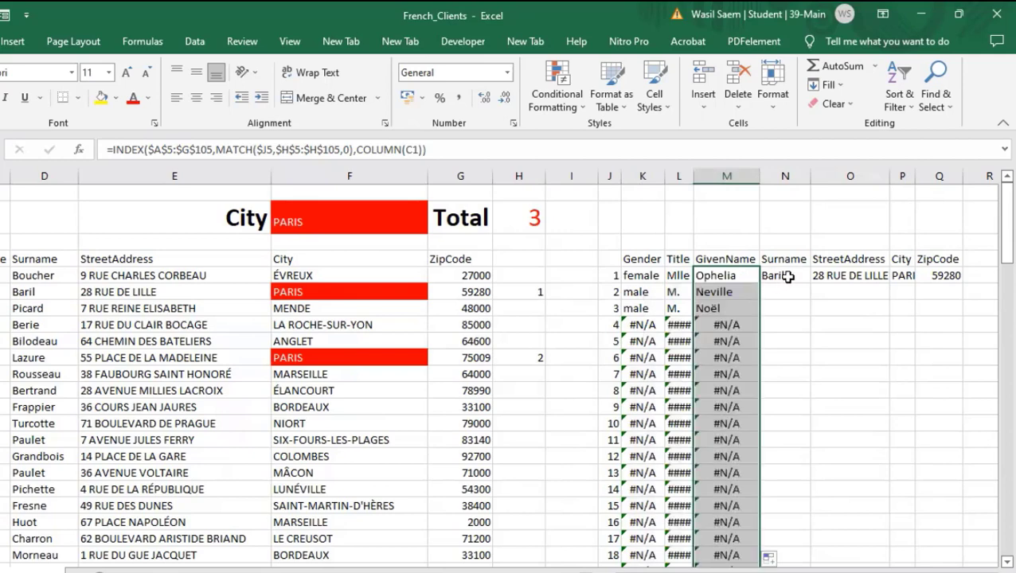
Fill the Surname formula in N5 down alongside the numbering in column J.
{"action": "left_click", "coordinate": [776, 276]}
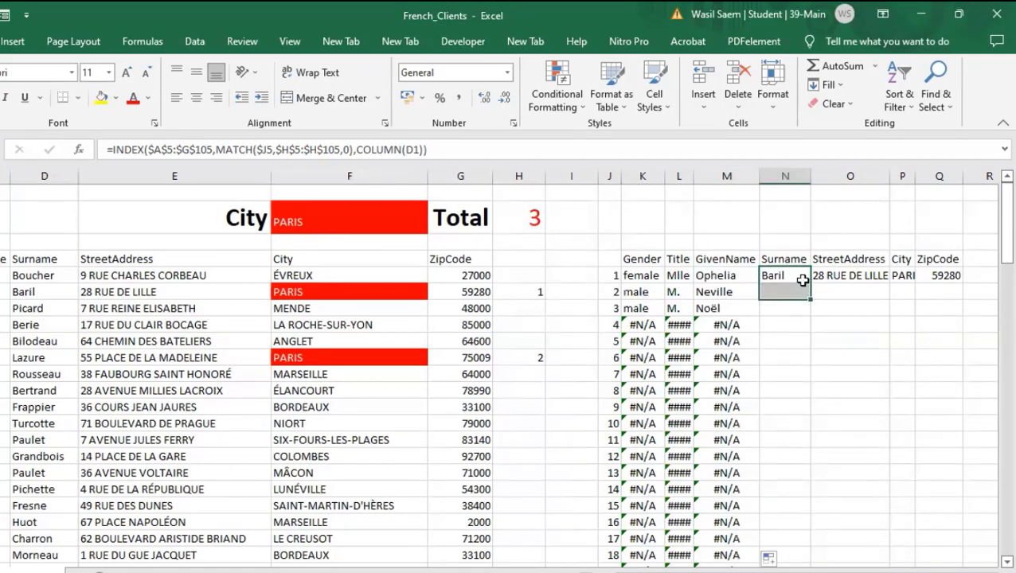
{"action": "left_click", "coordinate": [802, 280]}
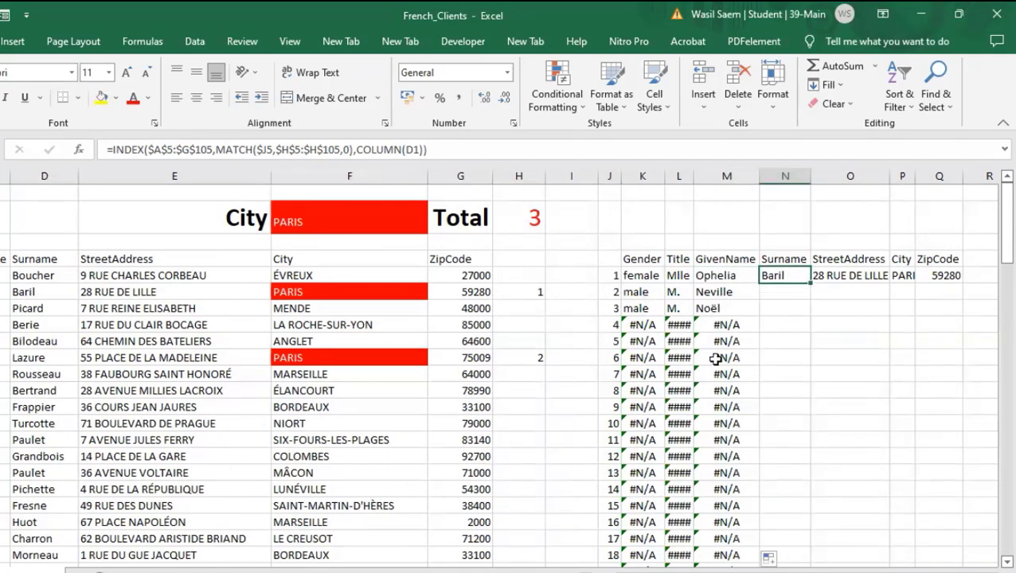
{"action": "double_click", "coordinate": [808, 281]}
{"action": "left_click", "coordinate": [880, 277]}
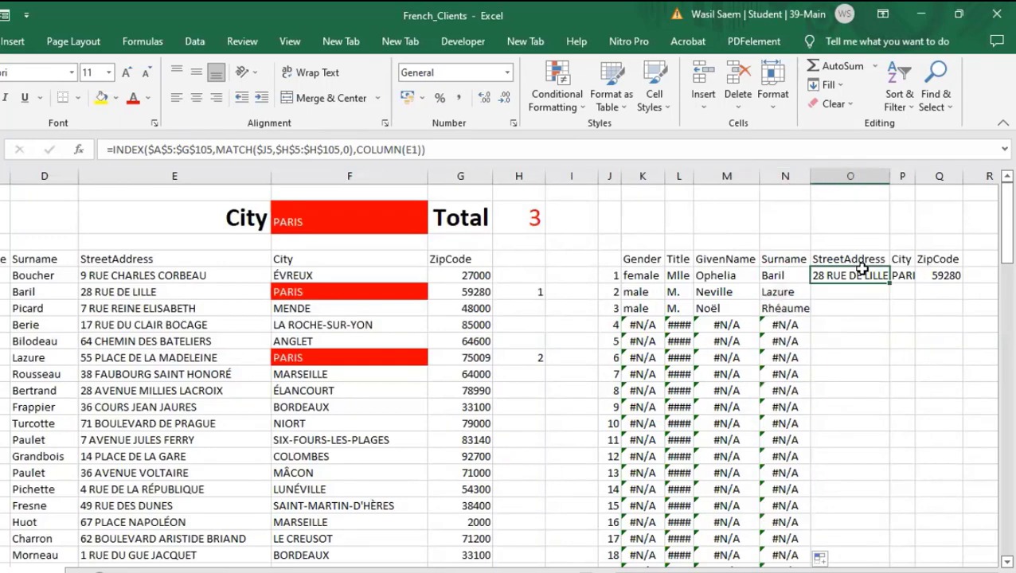
{"action": "double_click", "coordinate": [893, 276]}
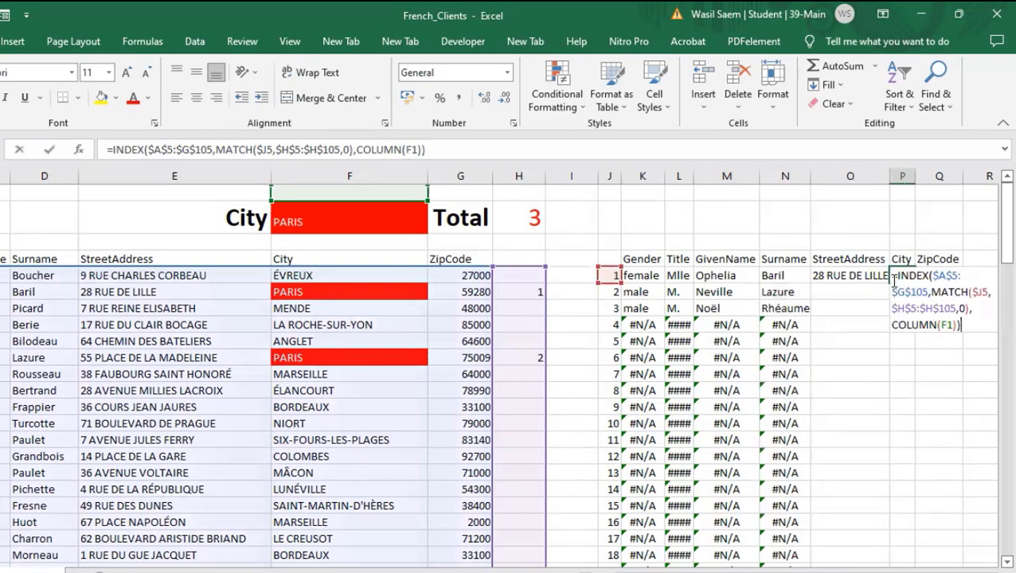
{"action": "key", "text": "Home"}
{"action": "type", "text": "="}
{"action": "left_click", "coordinate": [884, 279]}
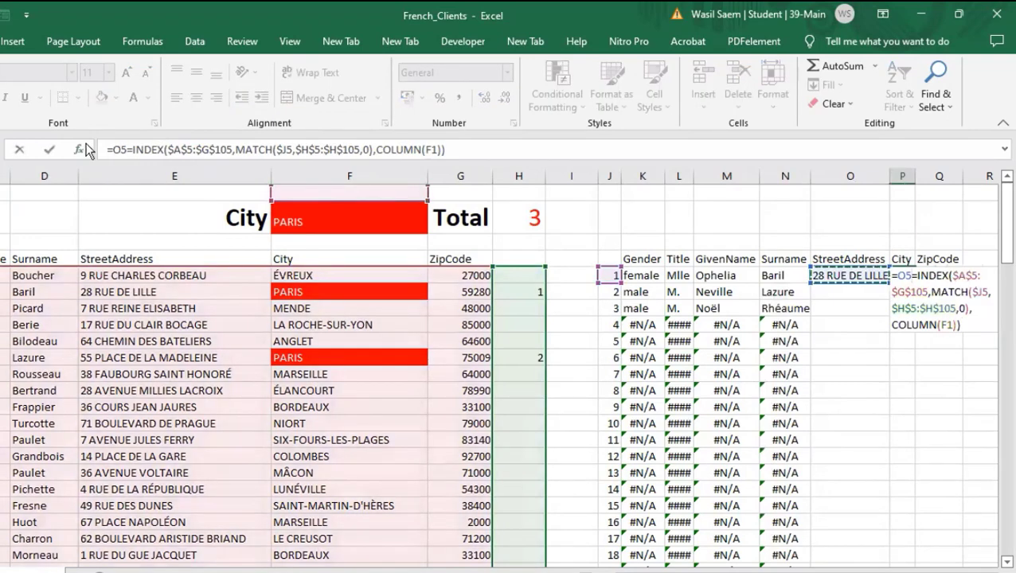
{"action": "left_click", "coordinate": [18, 152]}
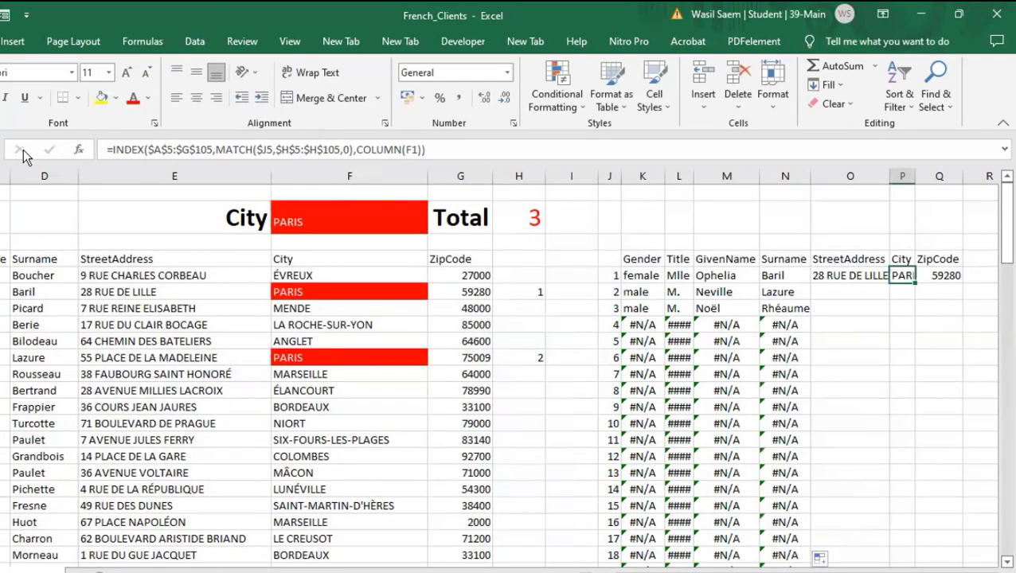
Fill the City, ZipCode and StreetAddress formulas in P5, Q5 and O5 down alongside the numbering in column J.
{"action": "double_click", "coordinate": [914, 282]}
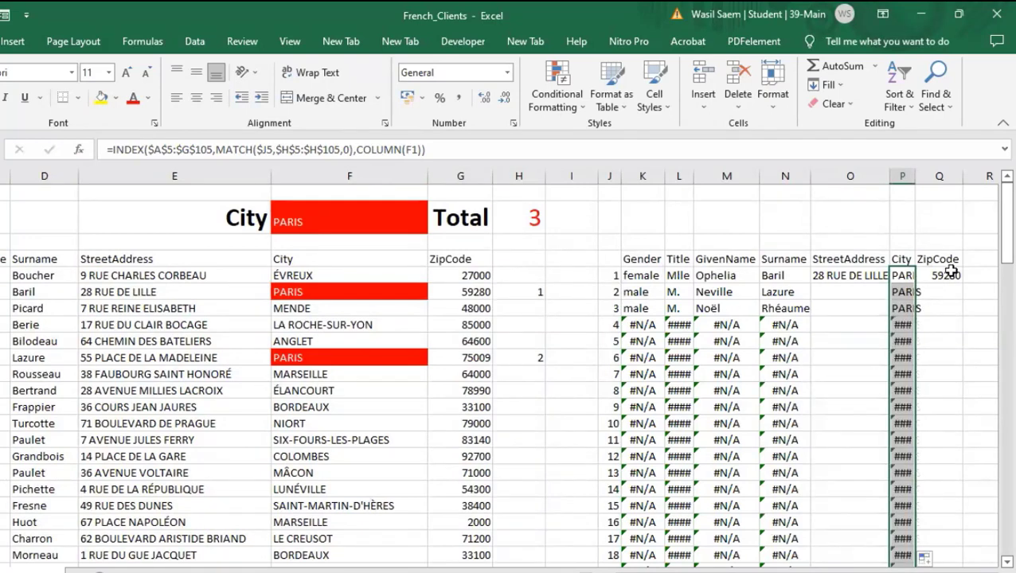
{"action": "left_click", "coordinate": [956, 275]}
{"action": "double_click", "coordinate": [963, 282]}
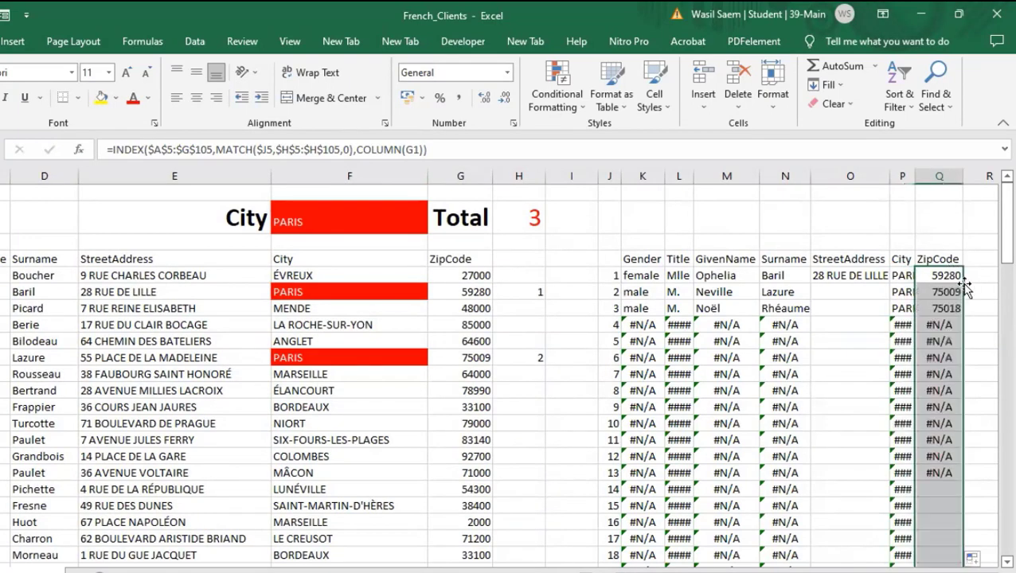
{"action": "left_click", "coordinate": [864, 273]}
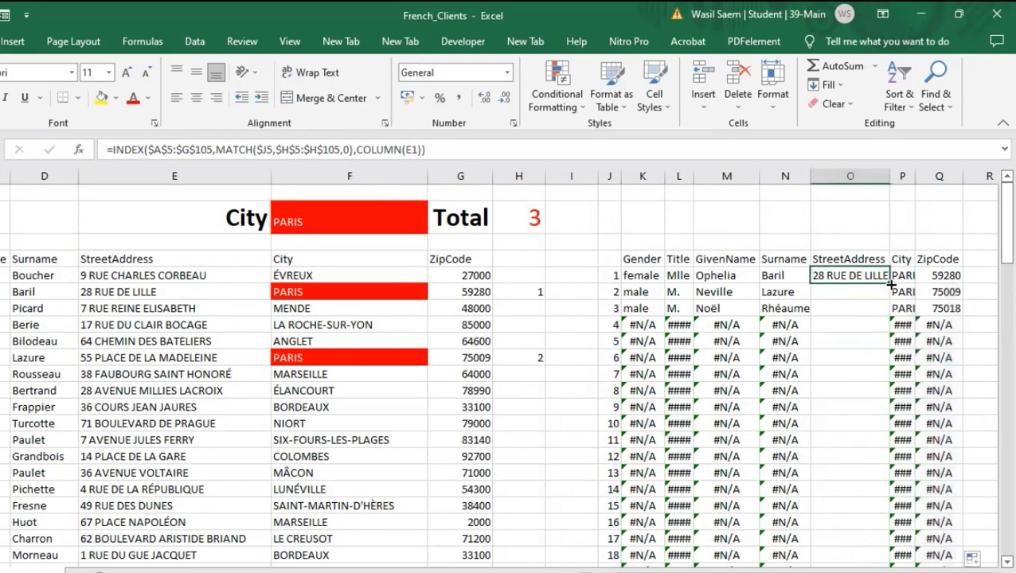
{"action": "double_click", "coordinate": [889, 283]}
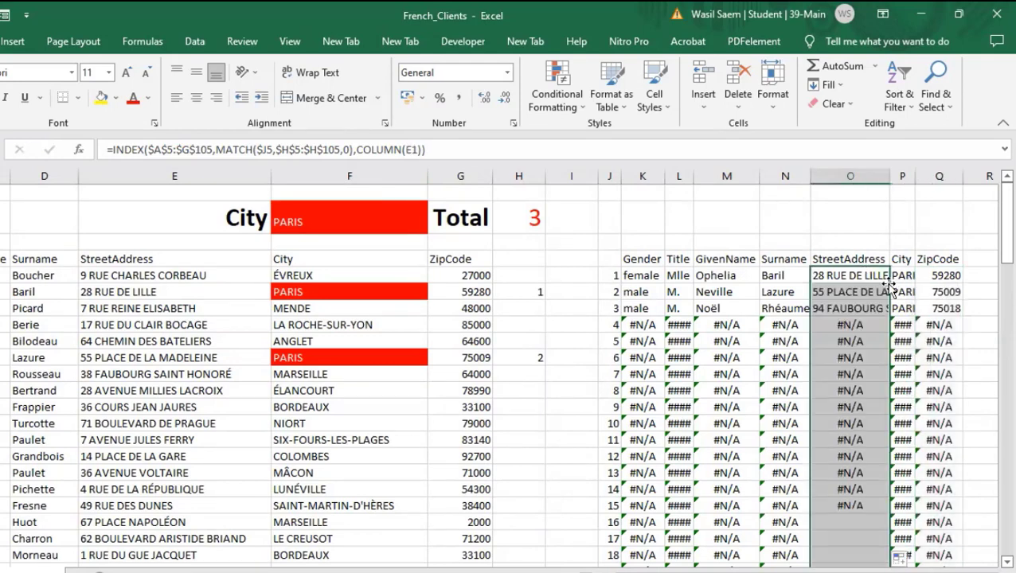
Wrap the INDEX formula in K5 in IFERROR with "" as the error value, and accept the closing bracket correction.
{"action": "left_click", "coordinate": [678, 275]}
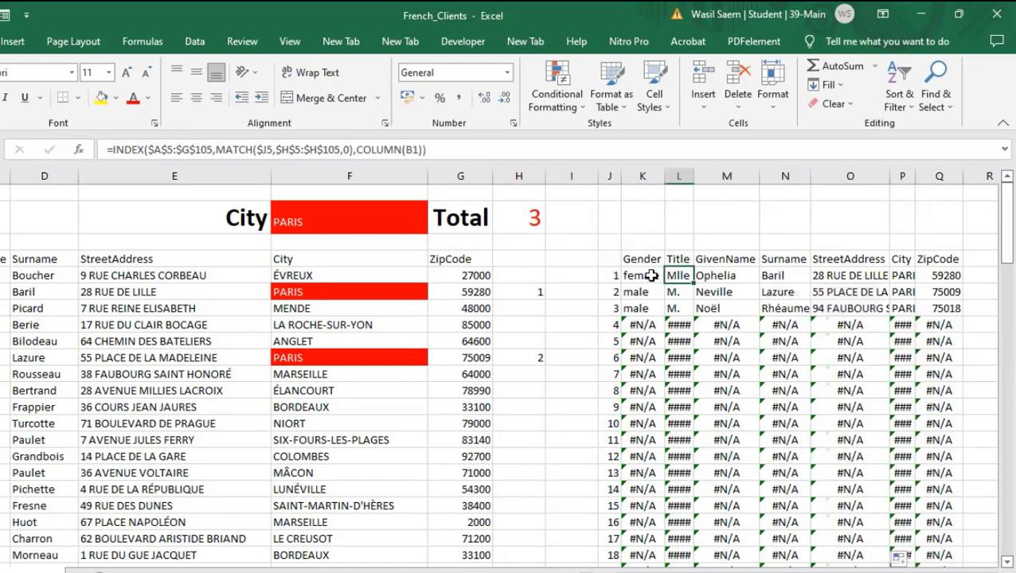
{"action": "left_click", "coordinate": [649, 276]}
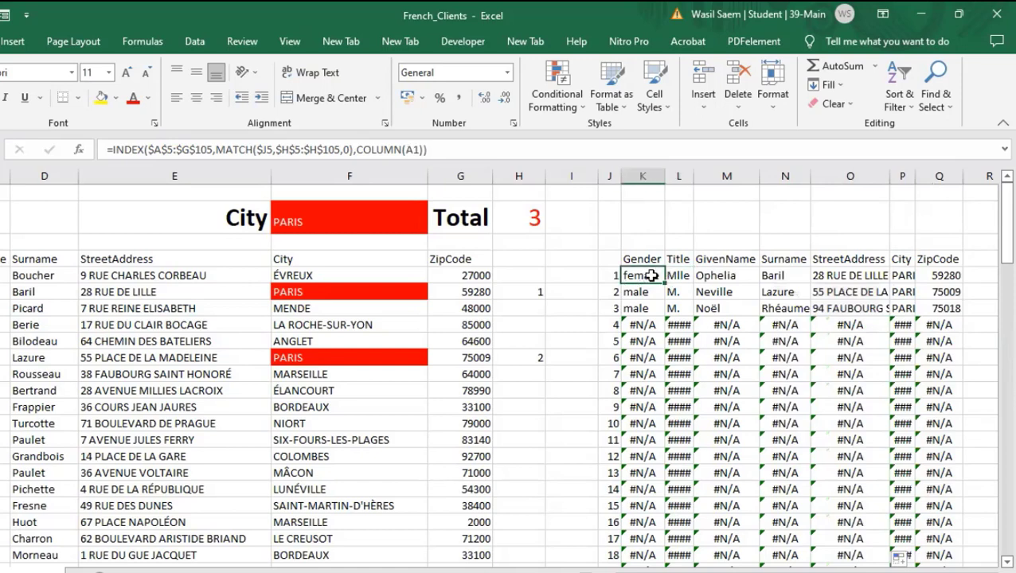
{"action": "left_click", "coordinate": [113, 150]}
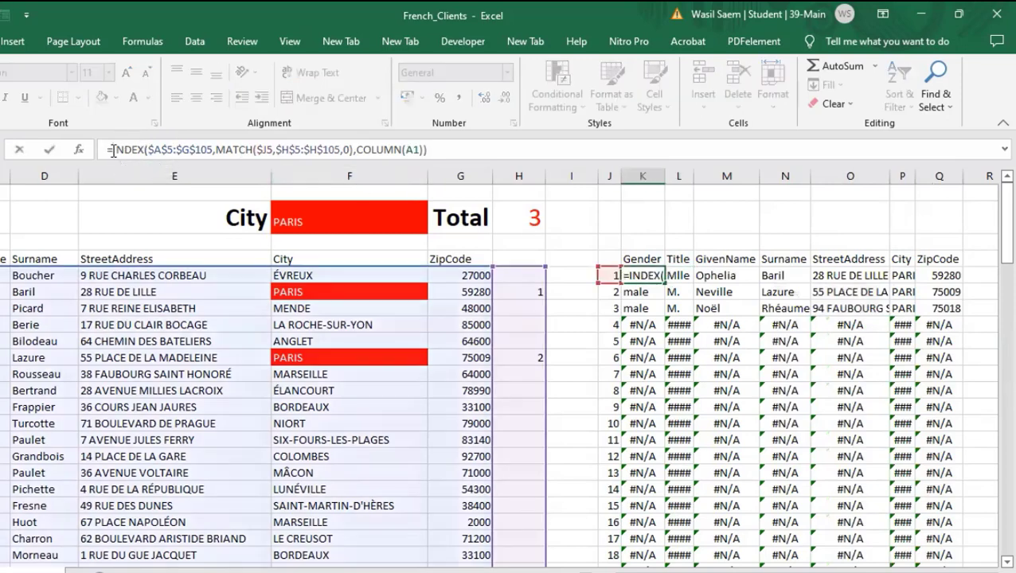
{"action": "type", "text": "IF"}
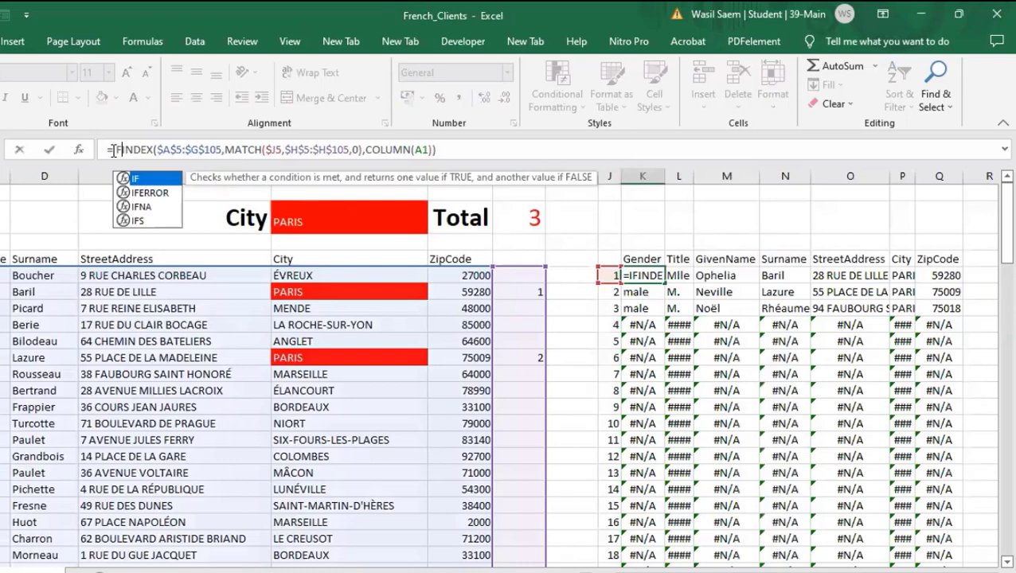
{"action": "double_click", "coordinate": [143, 193]}
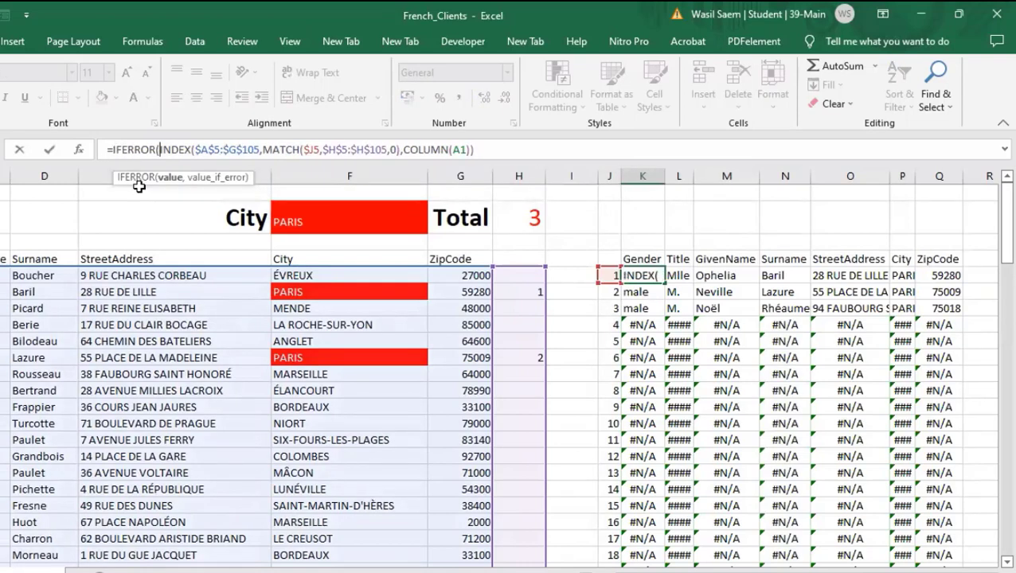
{"action": "left_click", "coordinate": [494, 154]}
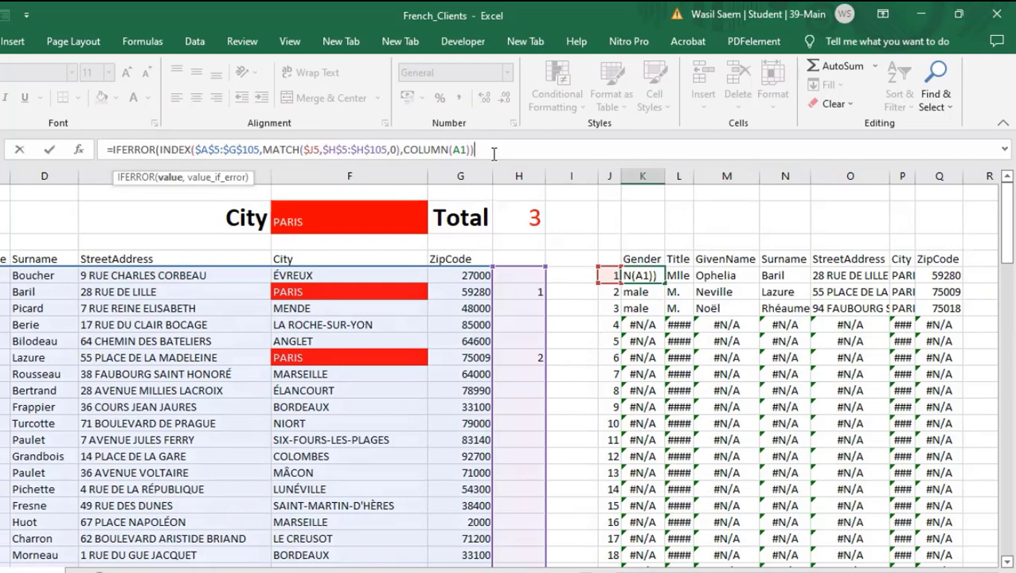
{"action": "type", "text": ","}
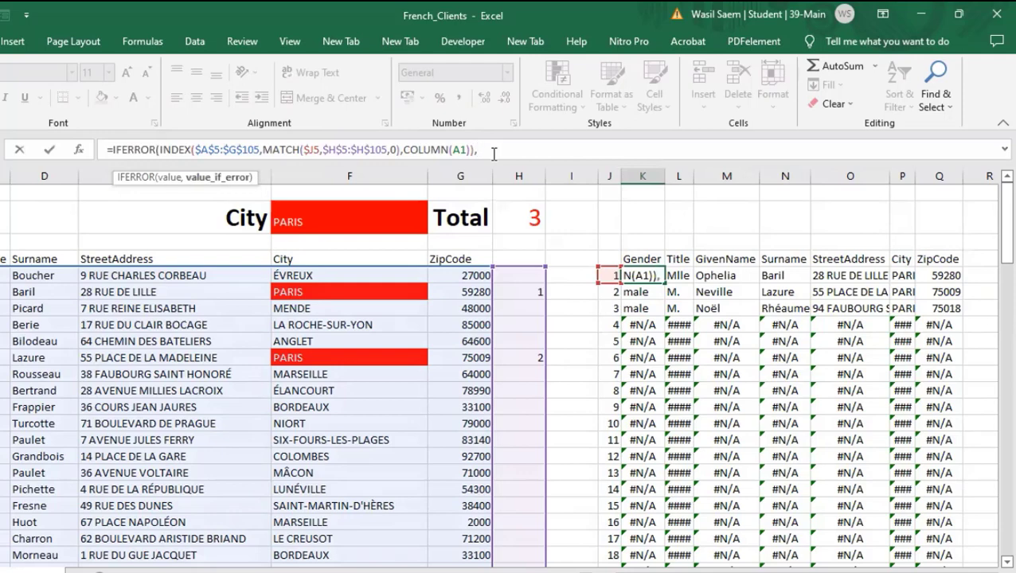
{"action": "type", "text": "\"\""}
{"action": "key", "text": "Return"}
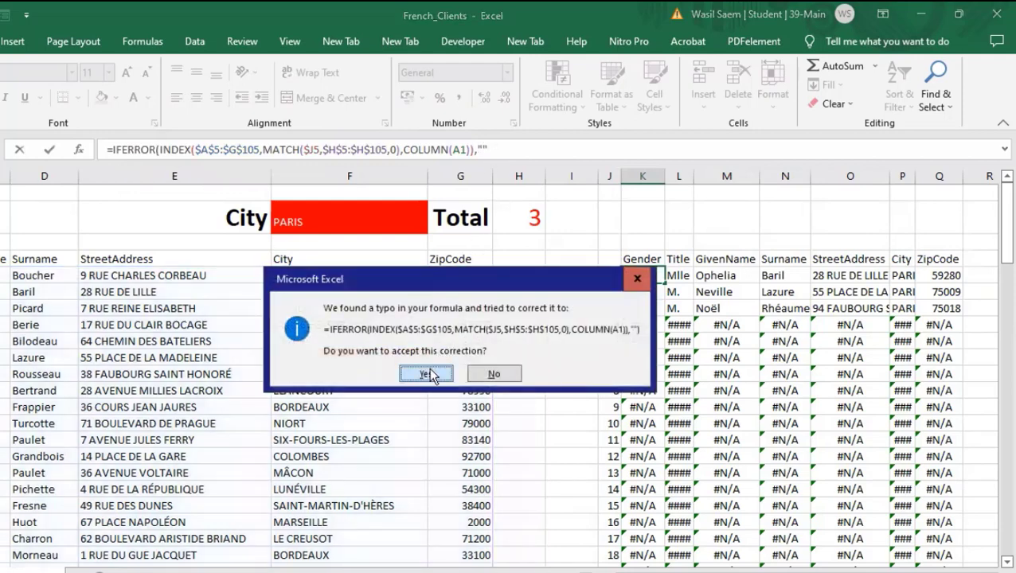
{"action": "left_click", "coordinate": [428, 374]}
Fill the IFERROR formula in K5 down the Gender column.
{"action": "left_click", "coordinate": [629, 292]}
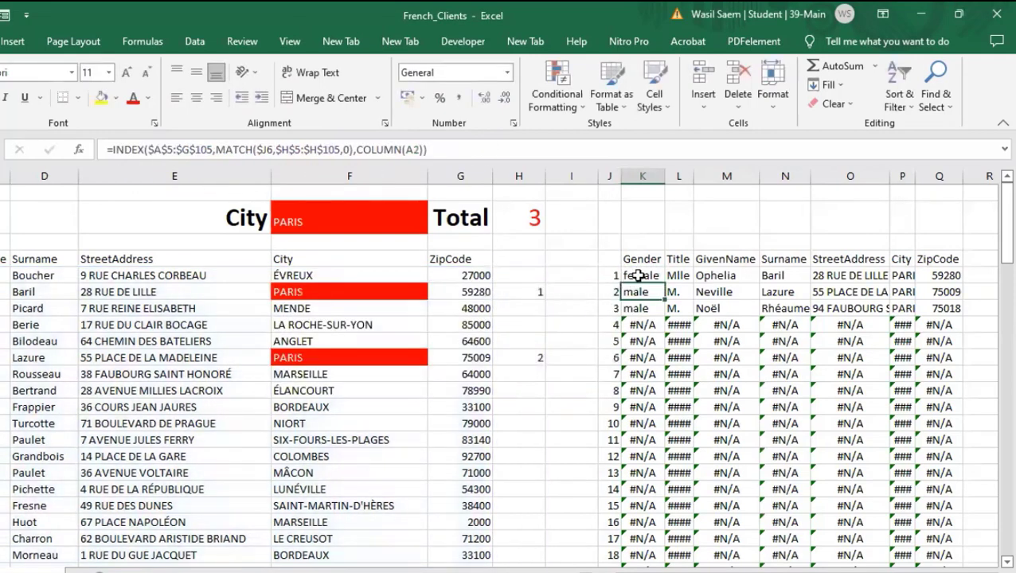
{"action": "left_click", "coordinate": [639, 276]}
{"action": "double_click", "coordinate": [664, 283]}
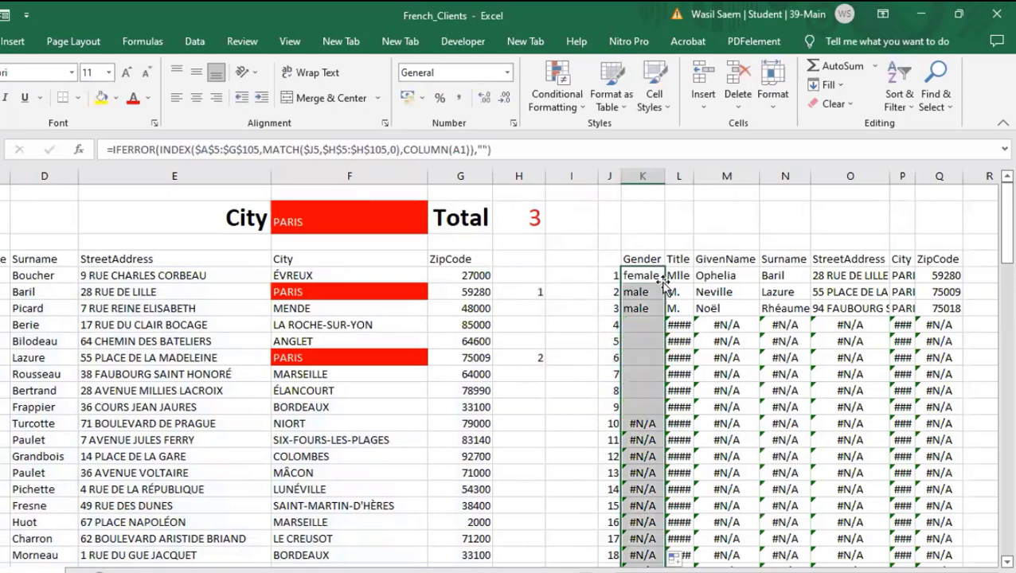
Copy the IFERROR formula from K5 across row 5 to Q5.
{"action": "left_click", "coordinate": [676, 276]}
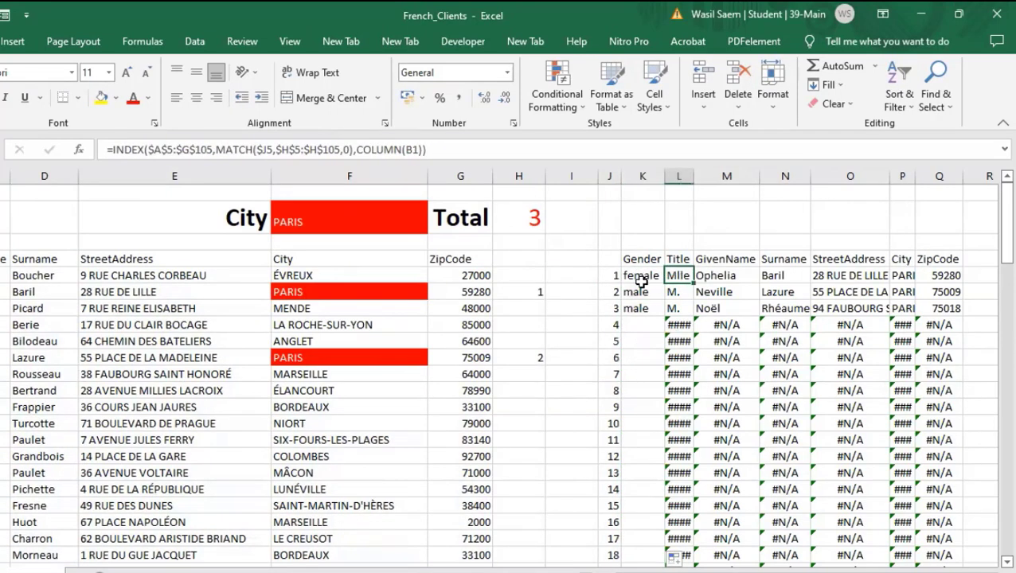
{"action": "left_click", "coordinate": [641, 279]}
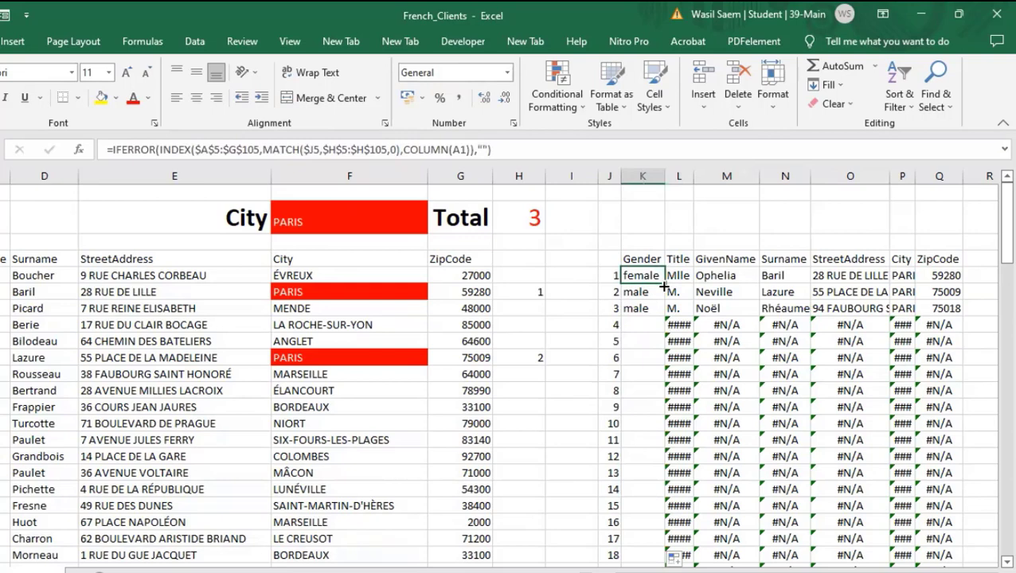
{"action": "left_click", "coordinate": [717, 276]}
{"action": "left_click", "coordinate": [654, 276]}
{"action": "left_click_drag", "start_coordinate": [663, 280], "coordinate": [953, 276]}
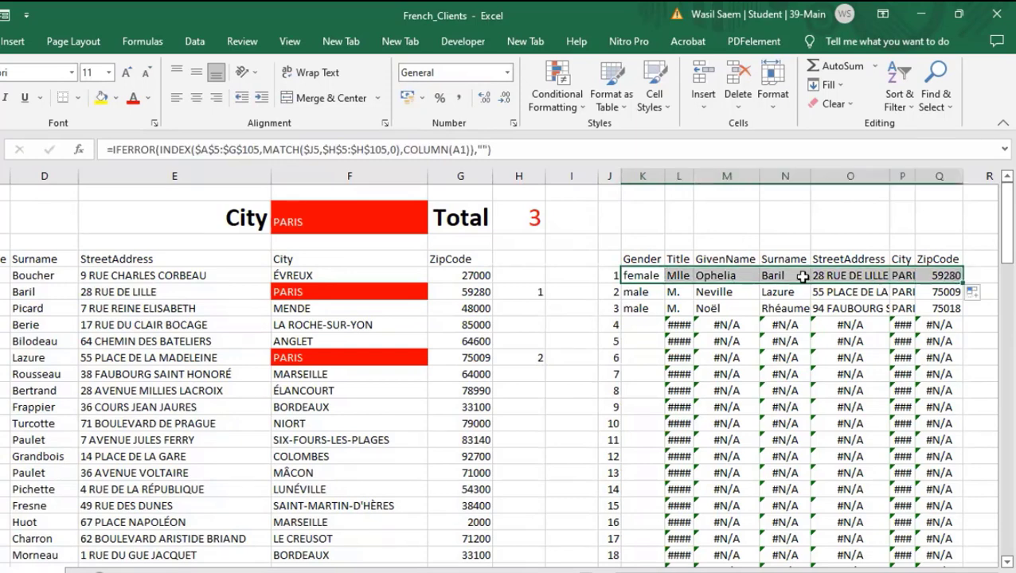
Fill the IFERROR formulas in L5, M5 and N5 down the Title, GivenName and Surname columns.
{"action": "left_click", "coordinate": [680, 276]}
{"action": "double_click", "coordinate": [694, 280]}
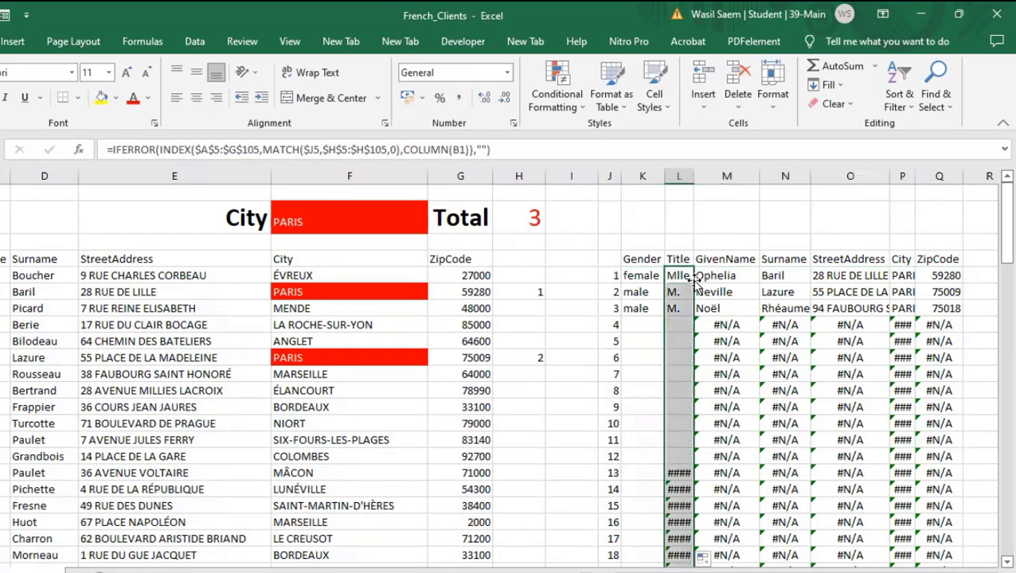
{"action": "left_click", "coordinate": [721, 276]}
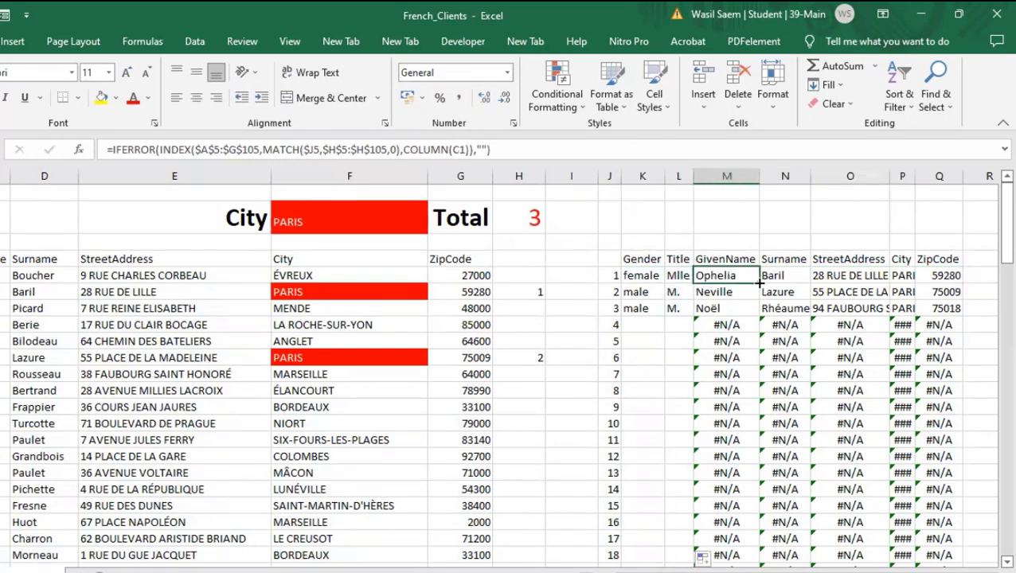
{"action": "double_click", "coordinate": [759, 280]}
{"action": "left_click", "coordinate": [791, 275]}
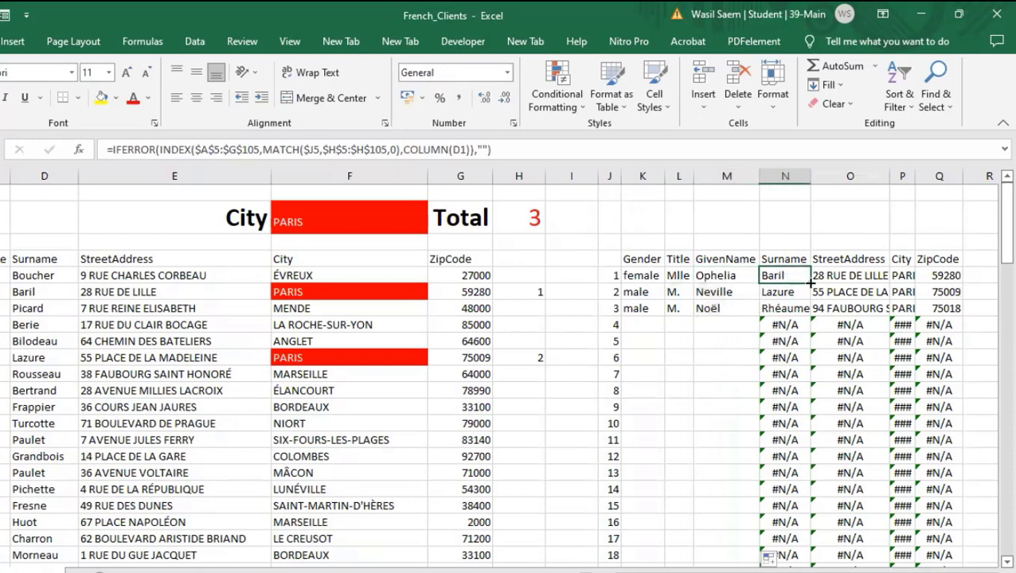
{"action": "double_click", "coordinate": [810, 282]}
Fill the IFERROR formulas in O5, P5 and Q5 down their columns, and autofit the widths of columns P and O.
{"action": "left_click", "coordinate": [846, 275]}
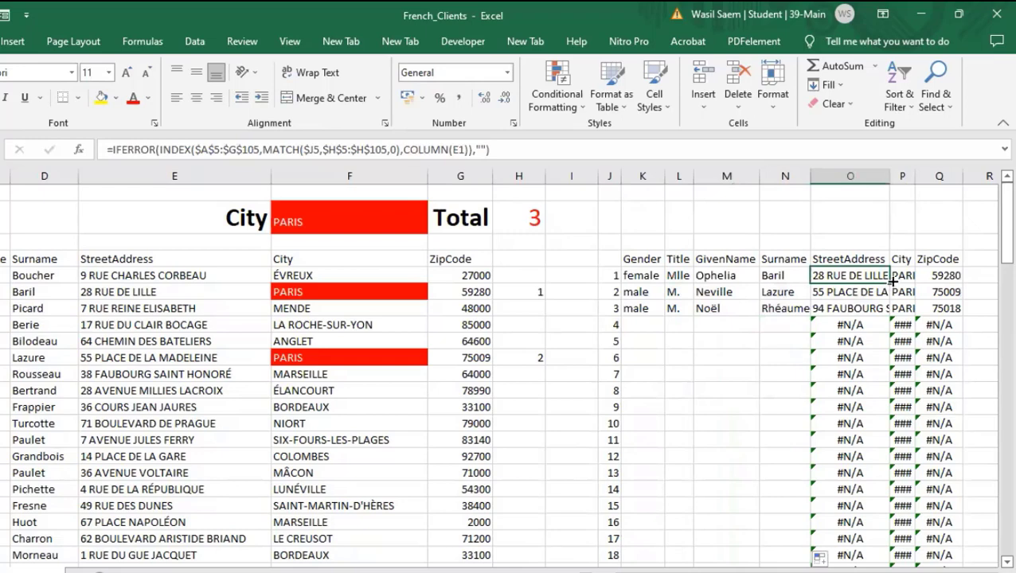
{"action": "double_click", "coordinate": [891, 283]}
{"action": "left_click", "coordinate": [906, 274]}
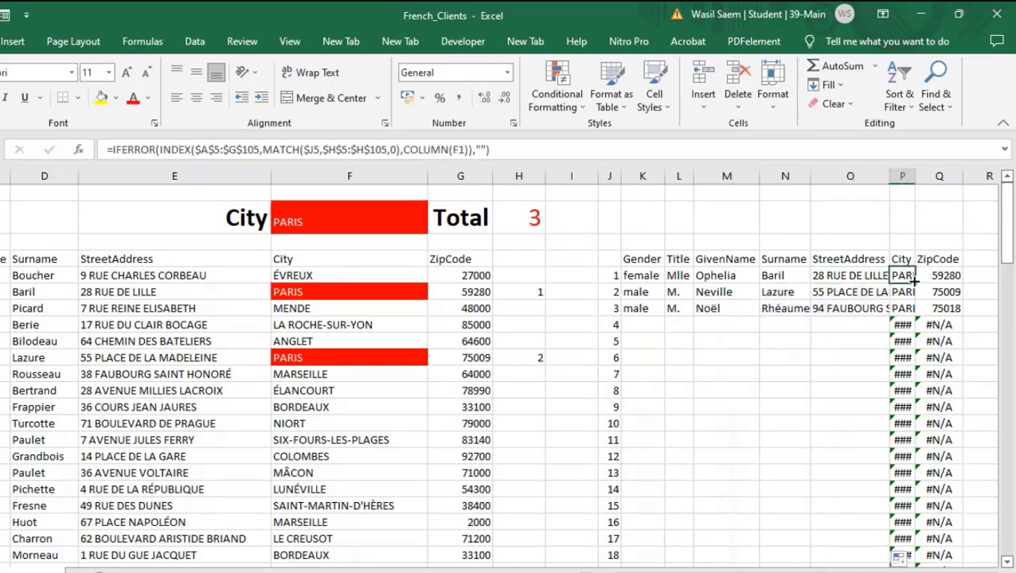
{"action": "double_click", "coordinate": [916, 282]}
{"action": "left_click", "coordinate": [940, 275]}
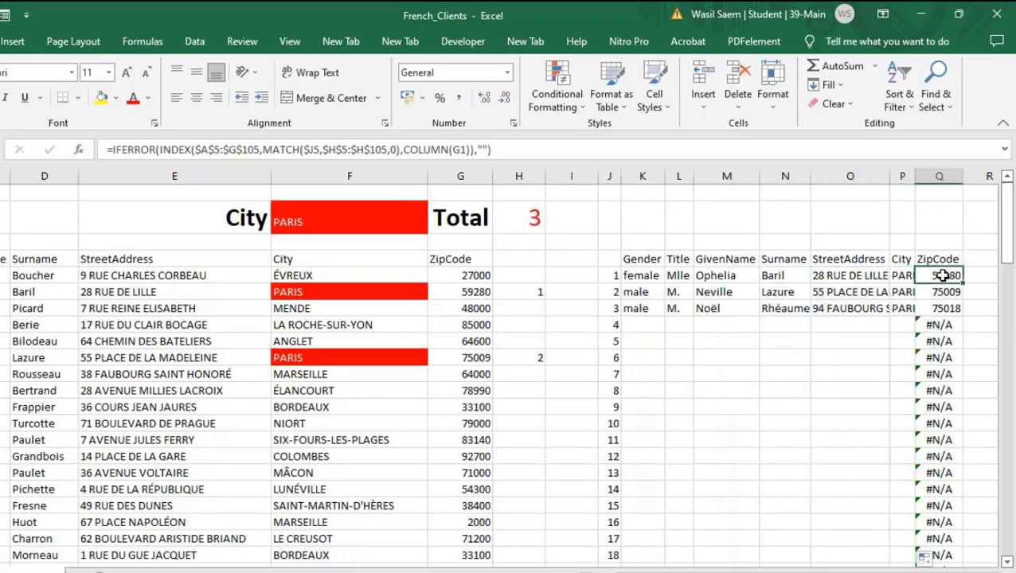
{"action": "double_click", "coordinate": [963, 285]}
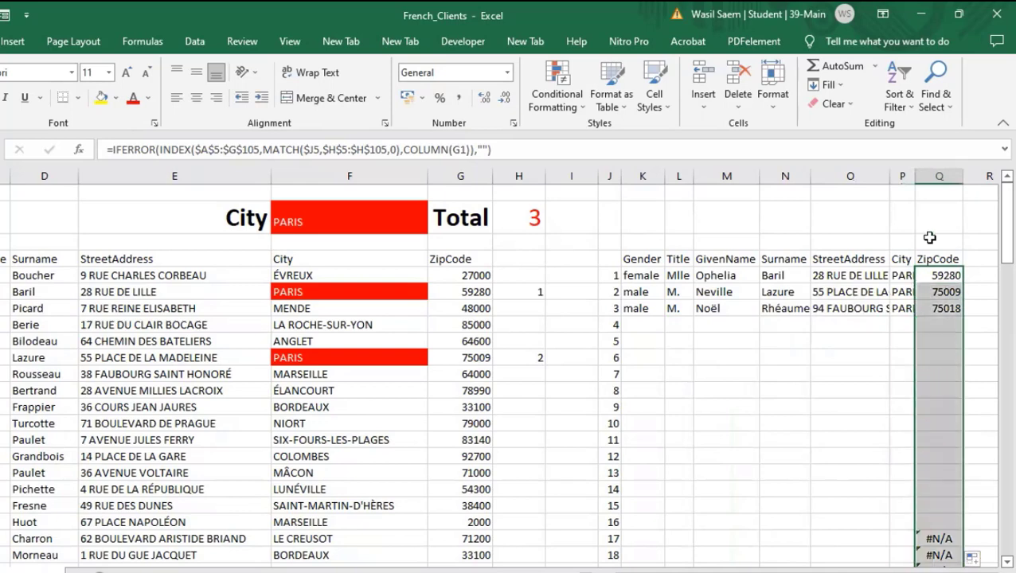
{"action": "double_click", "coordinate": [916, 176]}
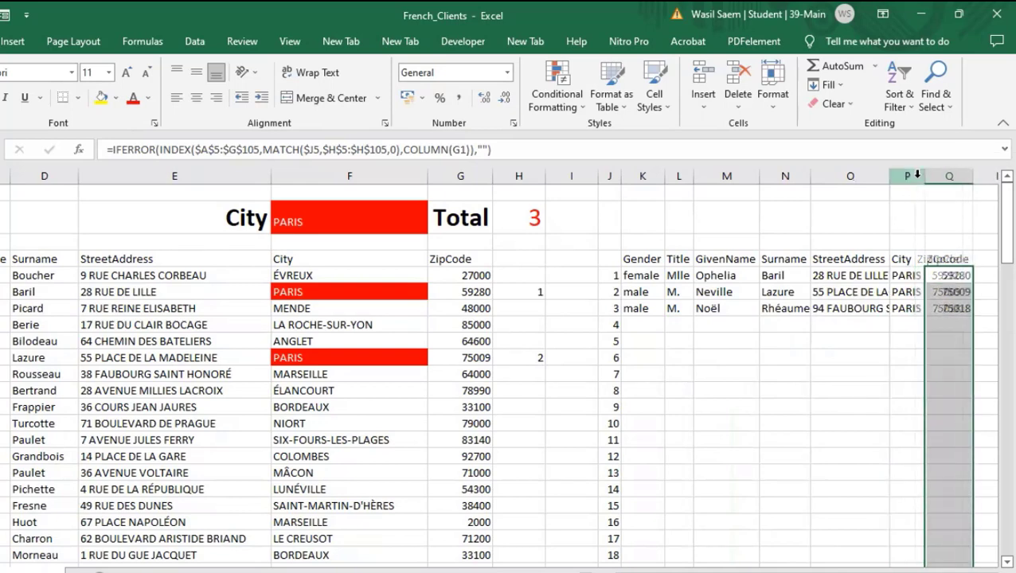
{"action": "double_click", "coordinate": [889, 176]}
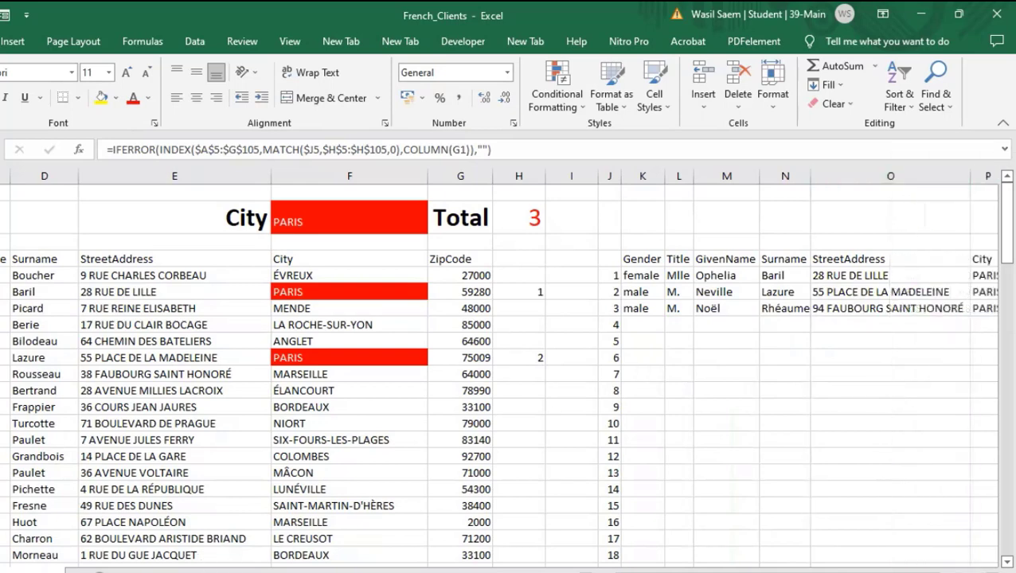
Switch to the question paper PDF and check the instruction on replicating K5:Q5 down to row 105 without error messages.
{"action": "key", "text": "alt+Tab"}
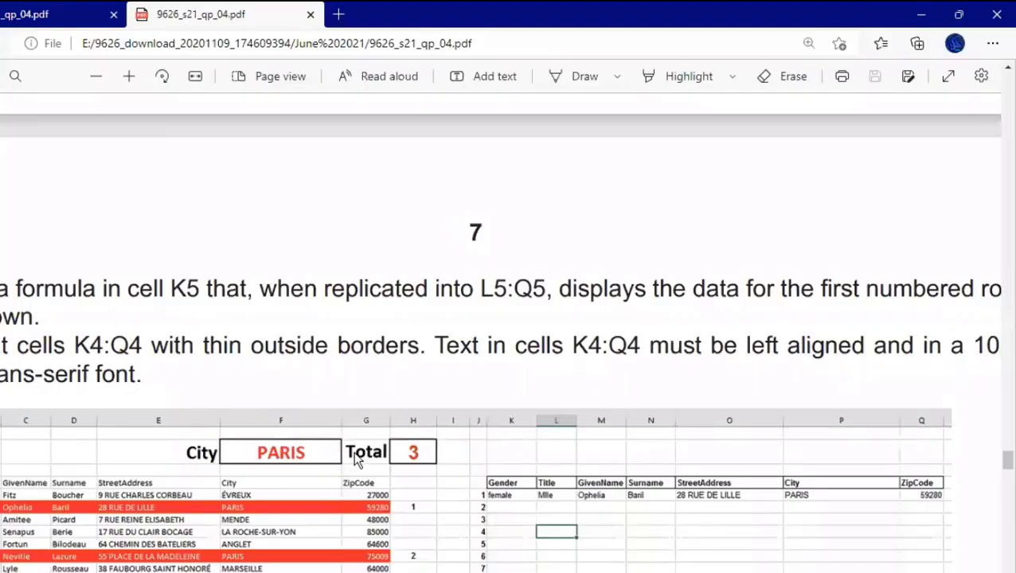
{"action": "scroll", "coordinate": [354, 451], "scroll_direction": "down", "scroll_amount": 5}
{"action": "scroll", "coordinate": [354, 451], "scroll_direction": "down", "scroll_amount": 2}
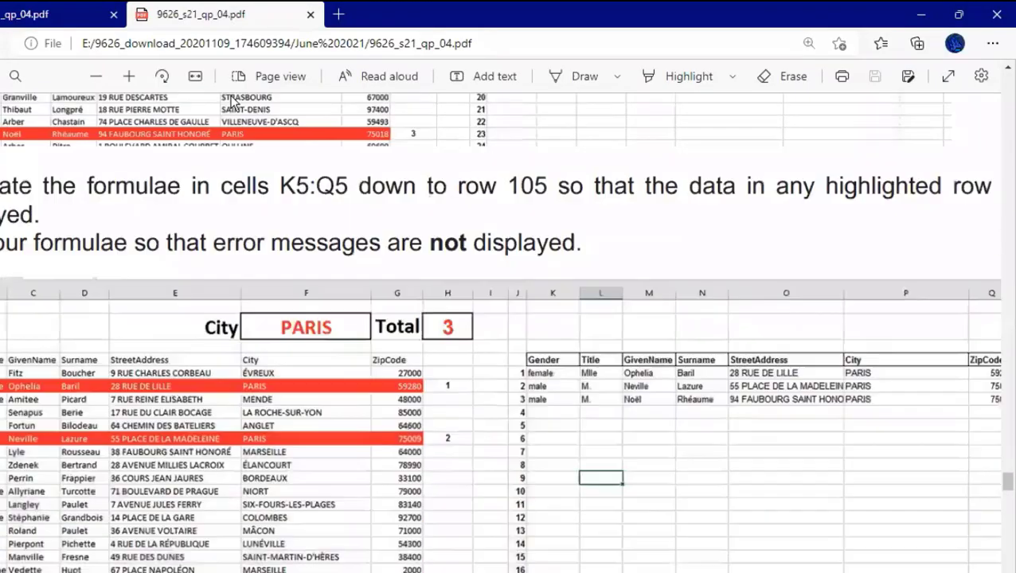
{"action": "left_click", "coordinate": [97, 77]}
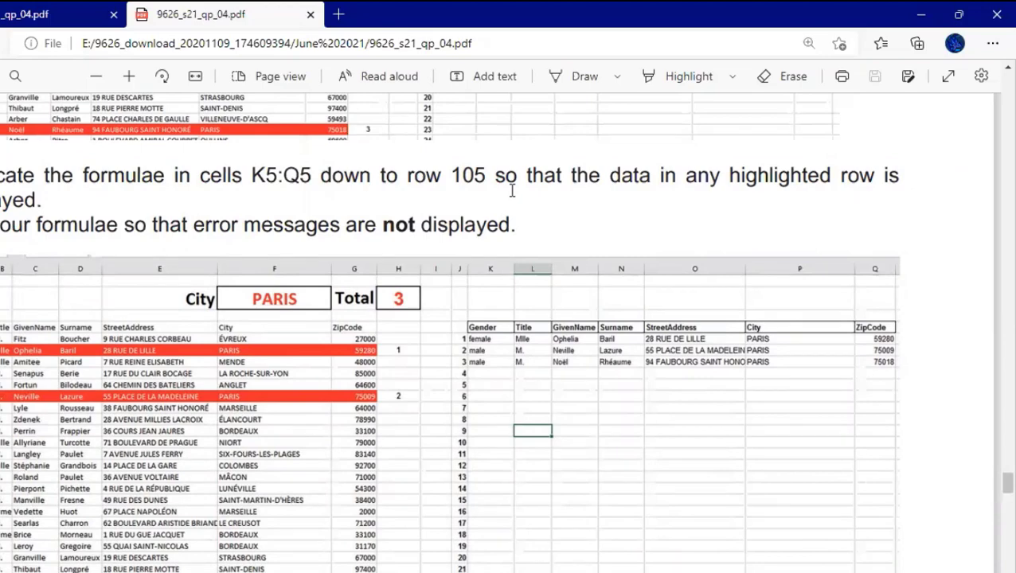
Read the question paper's instruction on showing column J numbers only beside data in columns K to Q, and switch back to the French_Clients workbook in Excel.
{"action": "scroll", "coordinate": [512, 191], "scroll_direction": "down", "scroll_amount": 5}
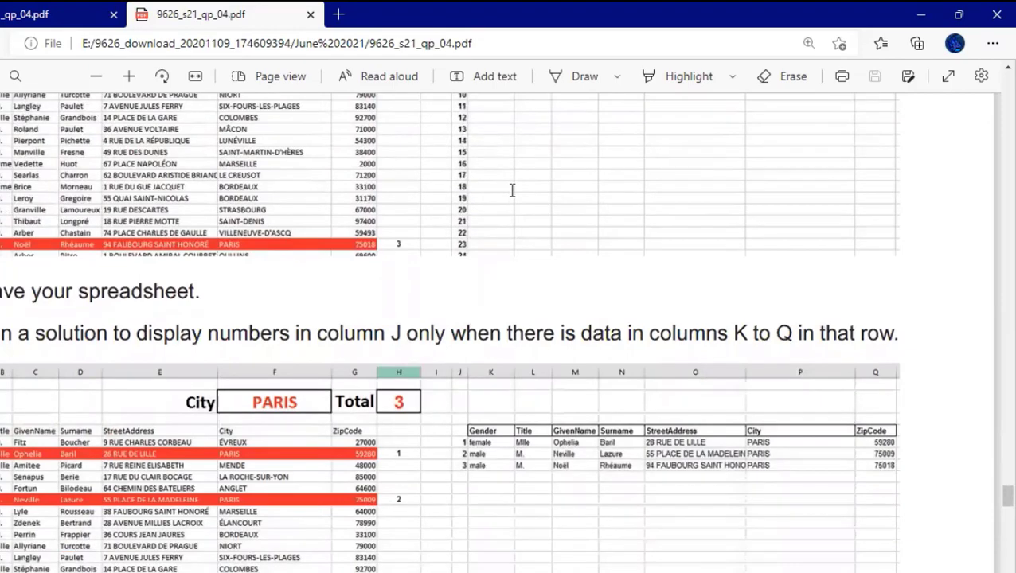
{"action": "scroll", "coordinate": [512, 191], "scroll_direction": "down", "scroll_amount": 1}
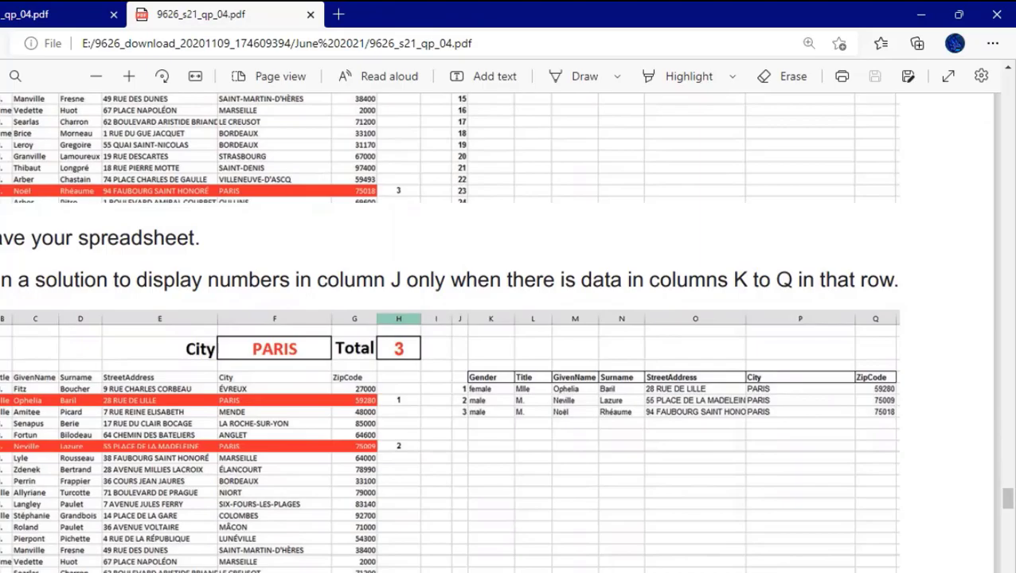
{"action": "left_click", "coordinate": [400, 565]}
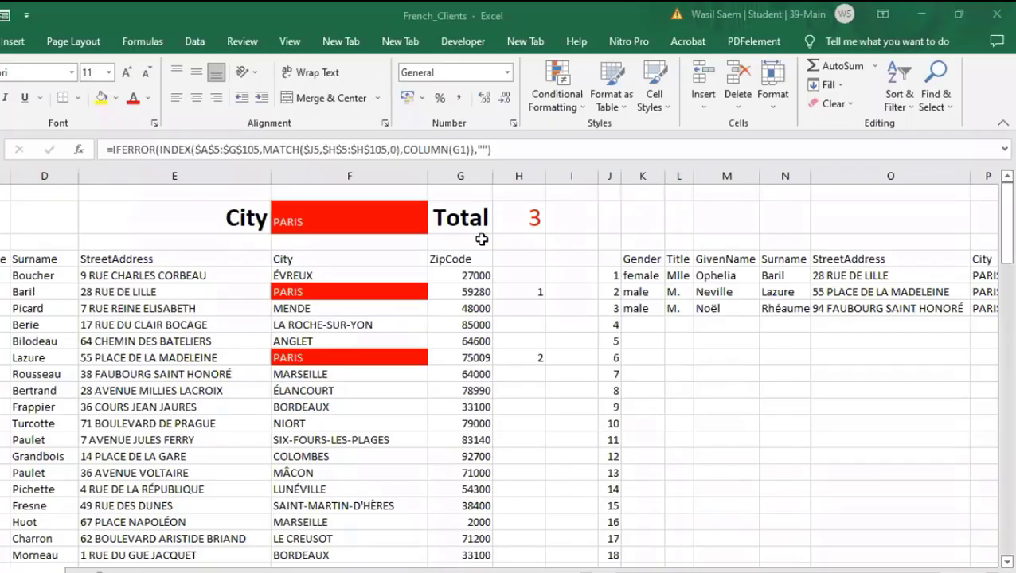
Replace the city in F2 with BORDEAUX copied from the City column to test the results list.
{"action": "left_click", "coordinate": [351, 218]}
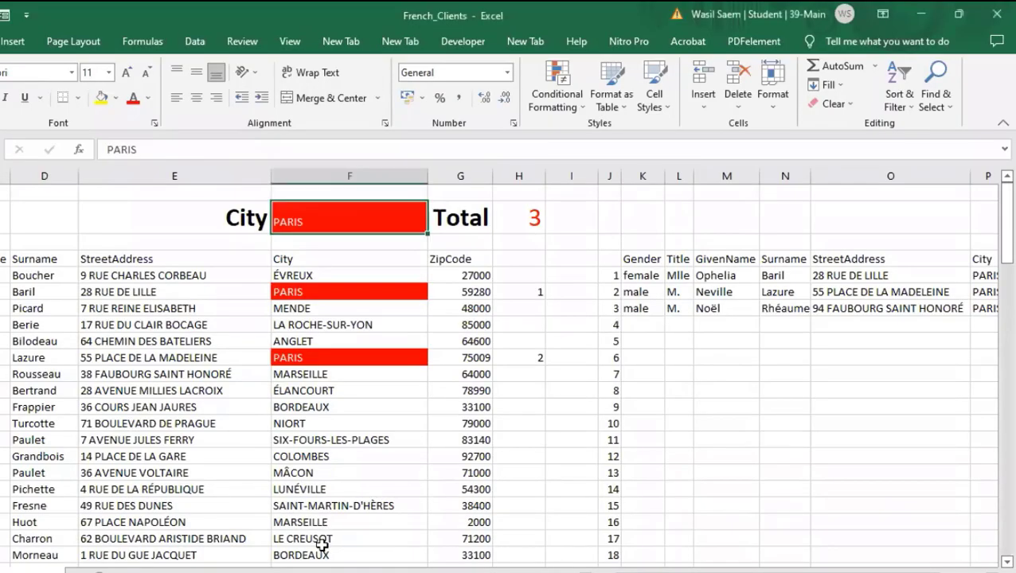
{"action": "left_click", "coordinate": [320, 552]}
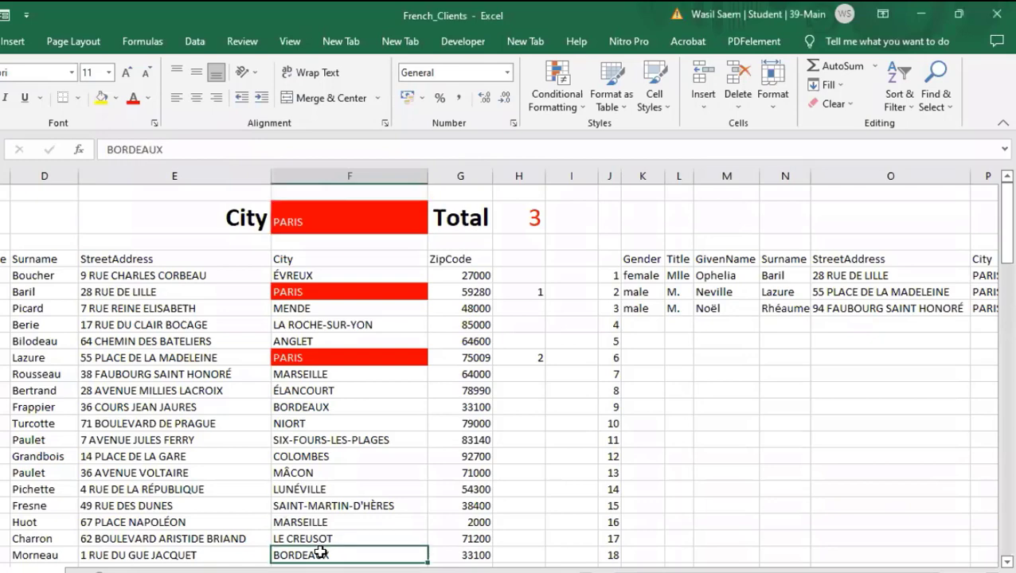
{"action": "left_click", "coordinate": [317, 221]}
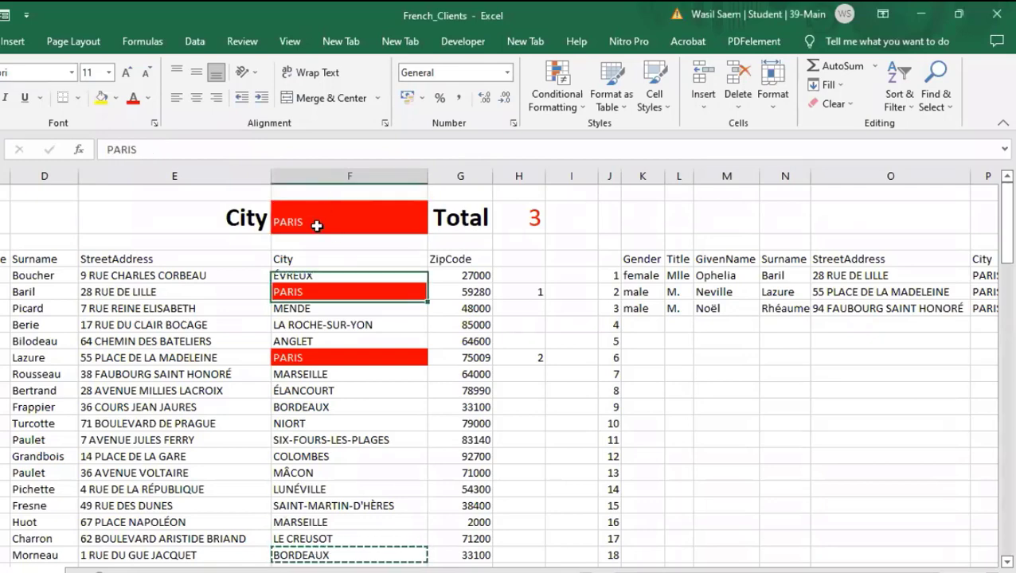
{"action": "type", "text": "BORDEAUX"}
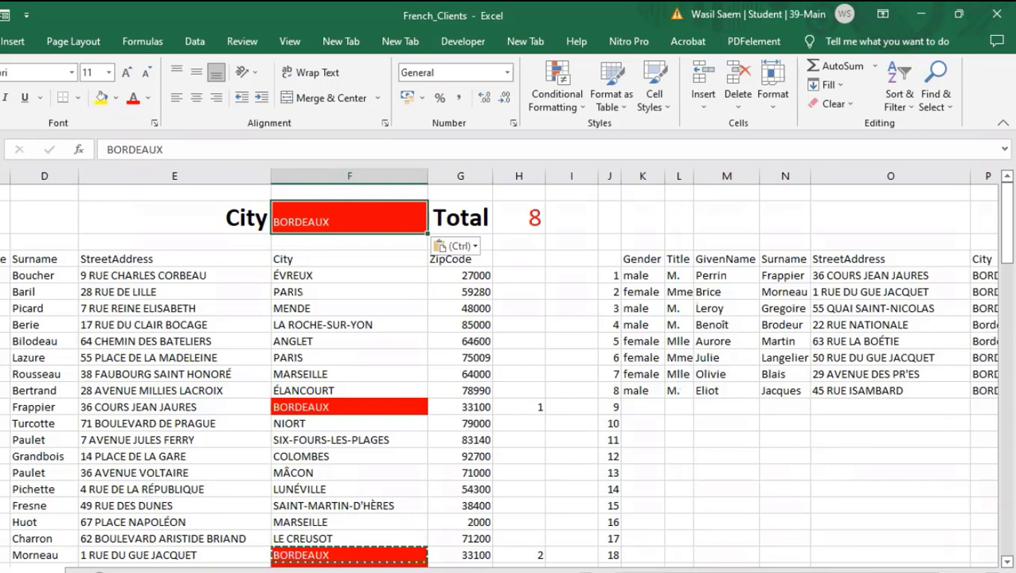
{"action": "scroll", "coordinate": [498, 370], "scroll_direction": "right", "scroll_amount": 1}
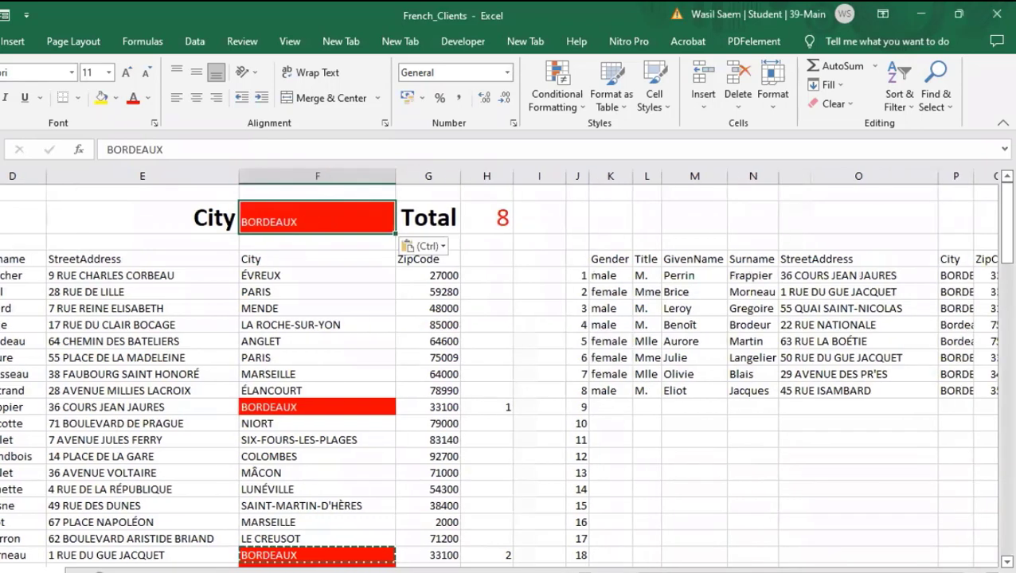
{"action": "left_click", "coordinate": [577, 451]}
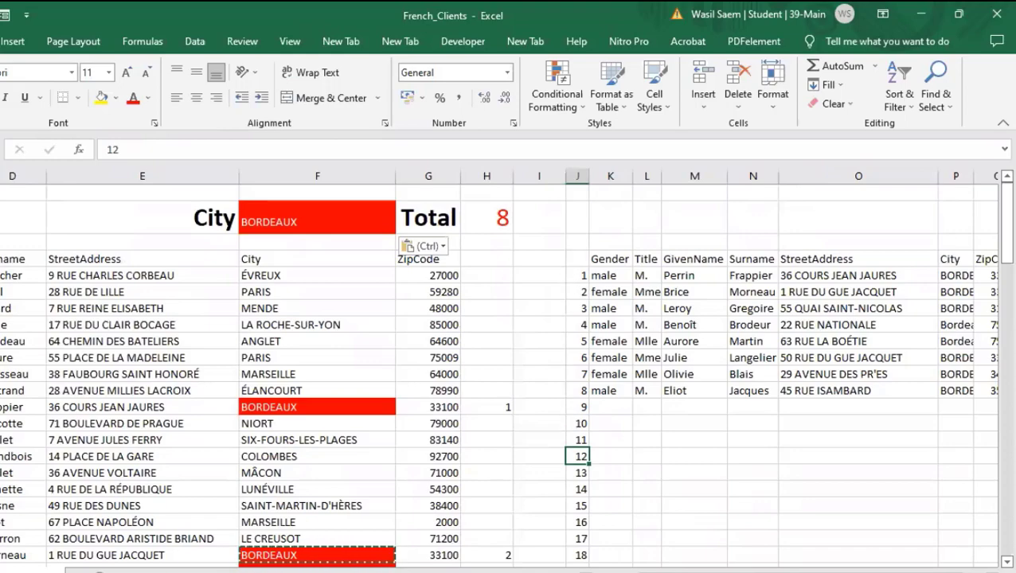
{"action": "key", "text": "alt+Tab"}
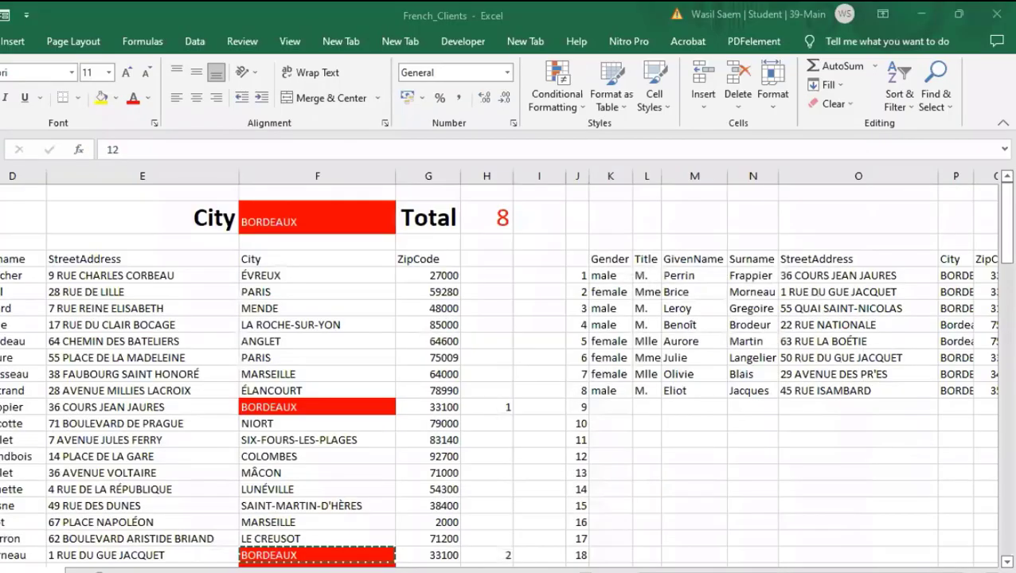
{"action": "key", "text": "alt+Tab"}
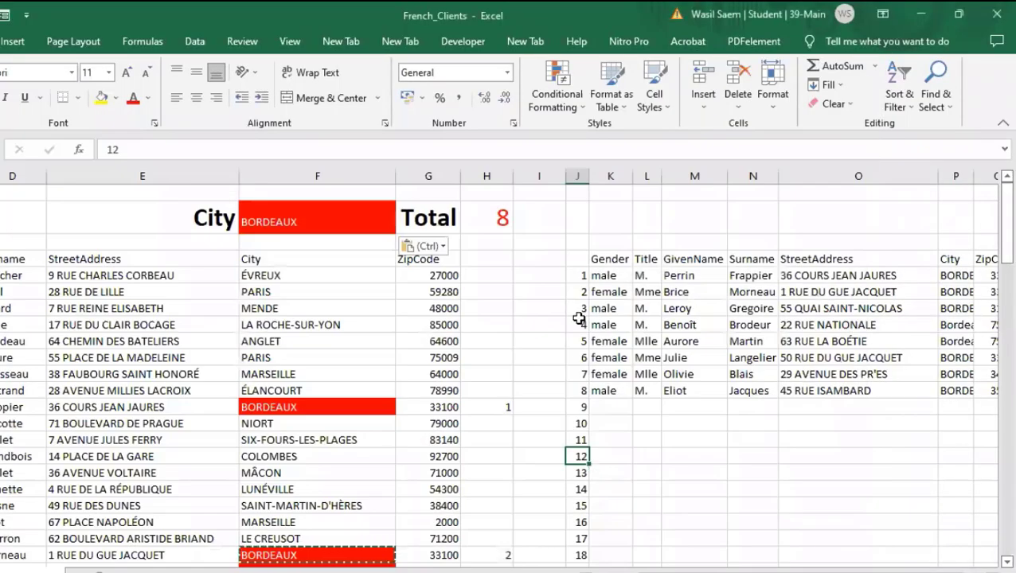
Create a new conditional formatting rule for the numbers in J5:J105 that uses a formula to determine which cells to format.
{"action": "left_click_drag", "start_coordinate": [579, 275], "coordinate": [578, 539]}
{"action": "left_click_drag", "start_coordinate": [1008, 519], "coordinate": [921, 218]}
{"action": "left_click", "coordinate": [573, 105]}
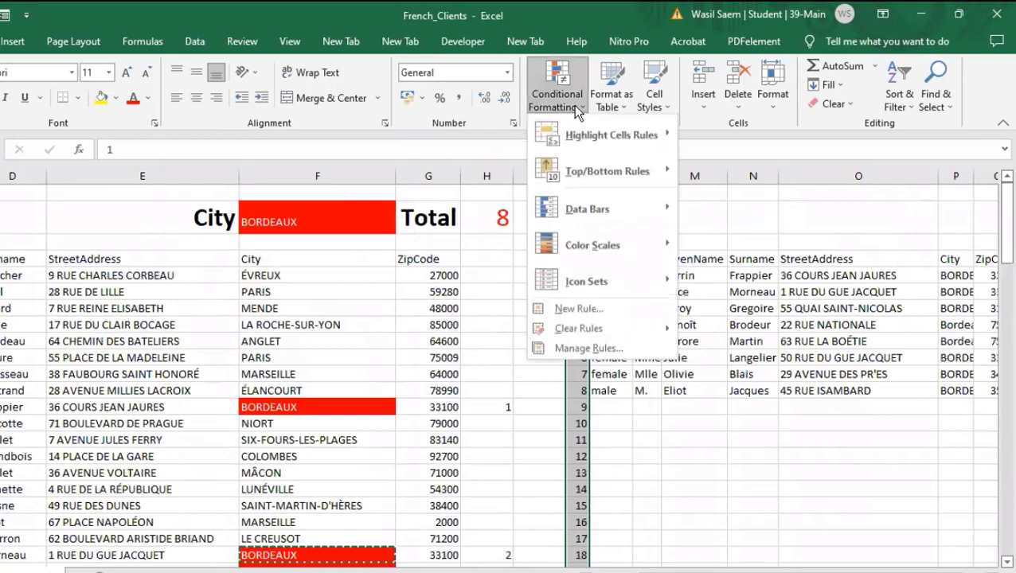
{"action": "left_click", "coordinate": [597, 409]}
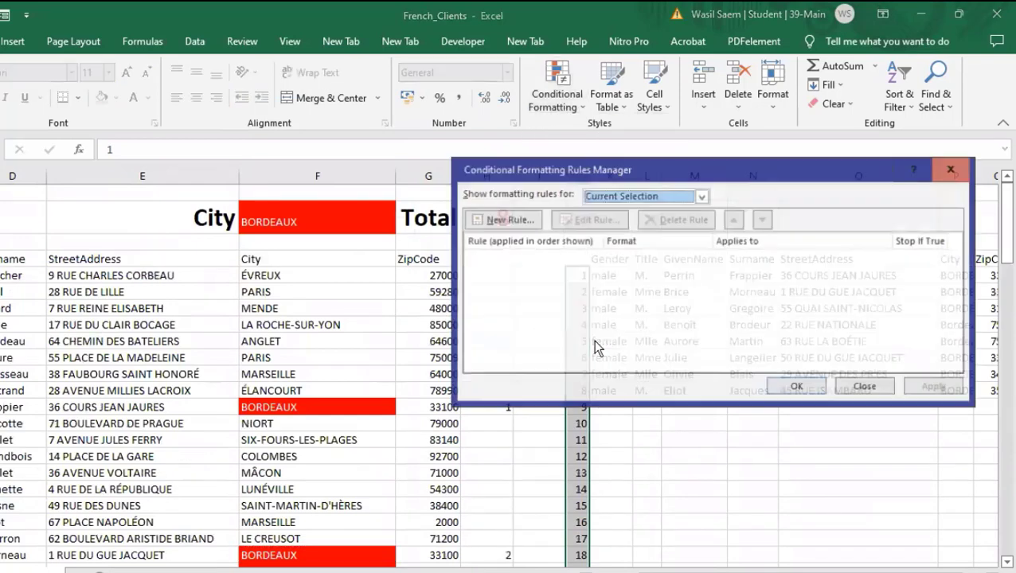
{"action": "left_click", "coordinate": [504, 221]}
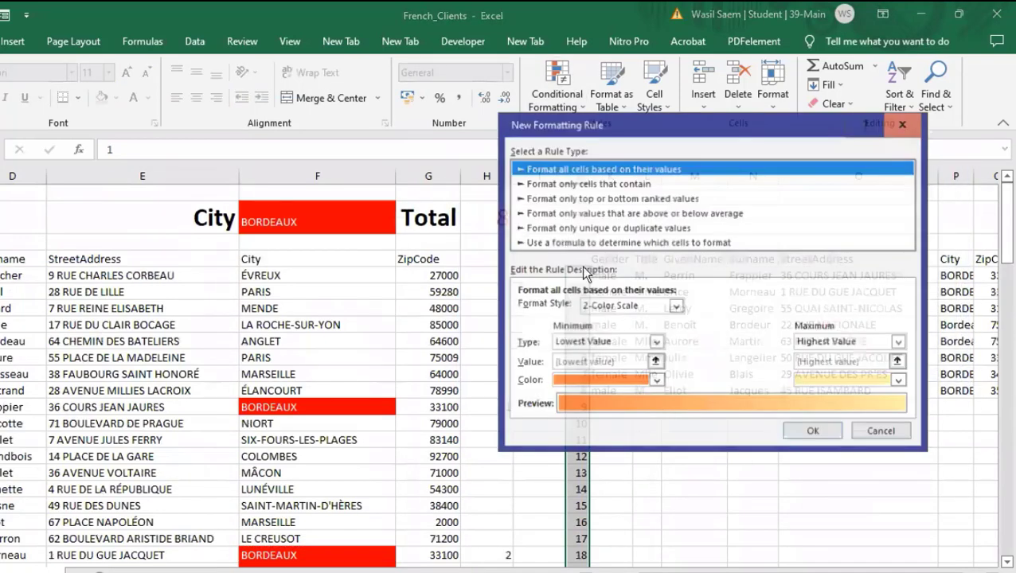
{"action": "left_click", "coordinate": [572, 243]}
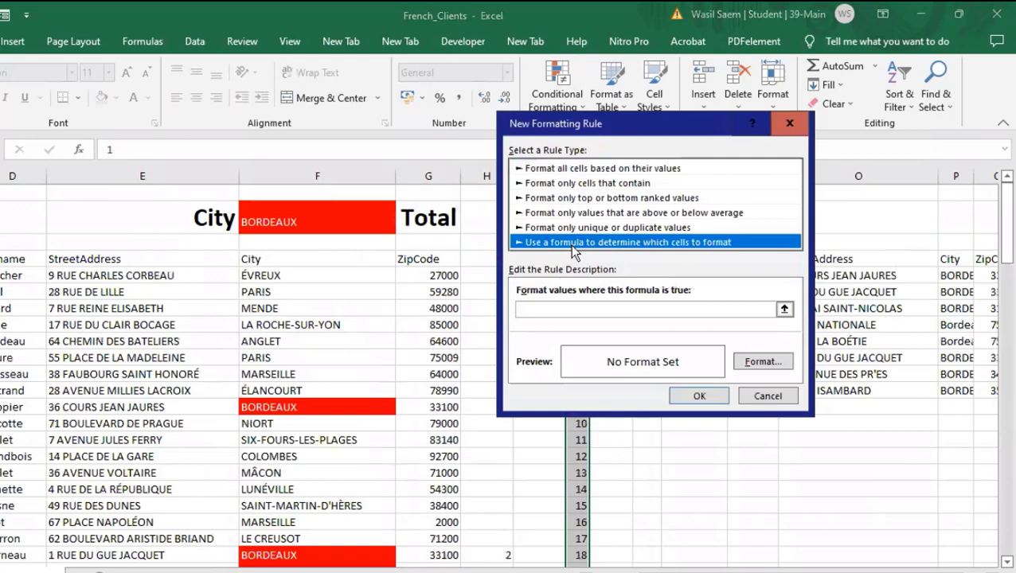
{"action": "left_click", "coordinate": [555, 310]}
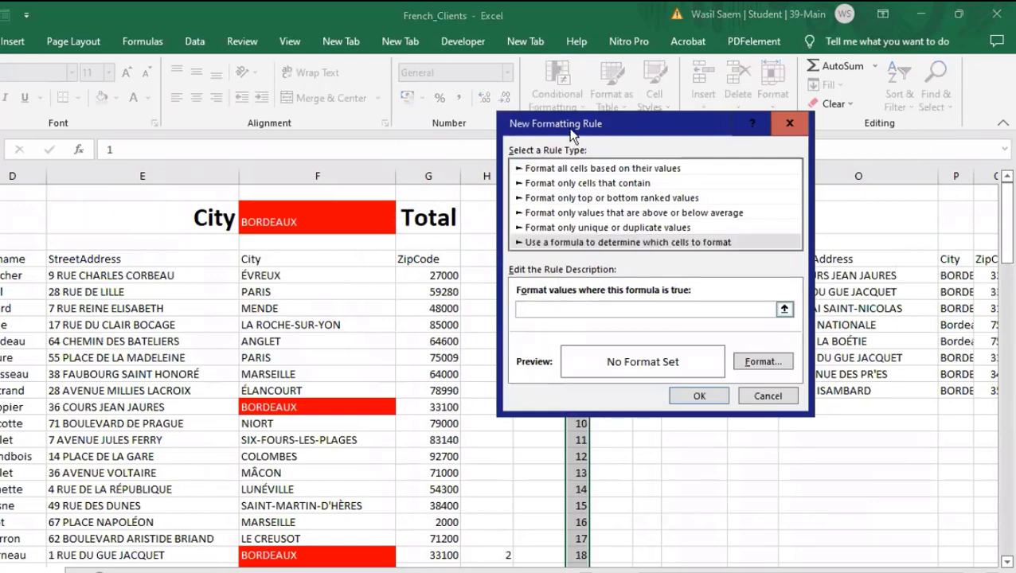
{"action": "left_click_drag", "start_coordinate": [568, 129], "coordinate": [230, 136]}
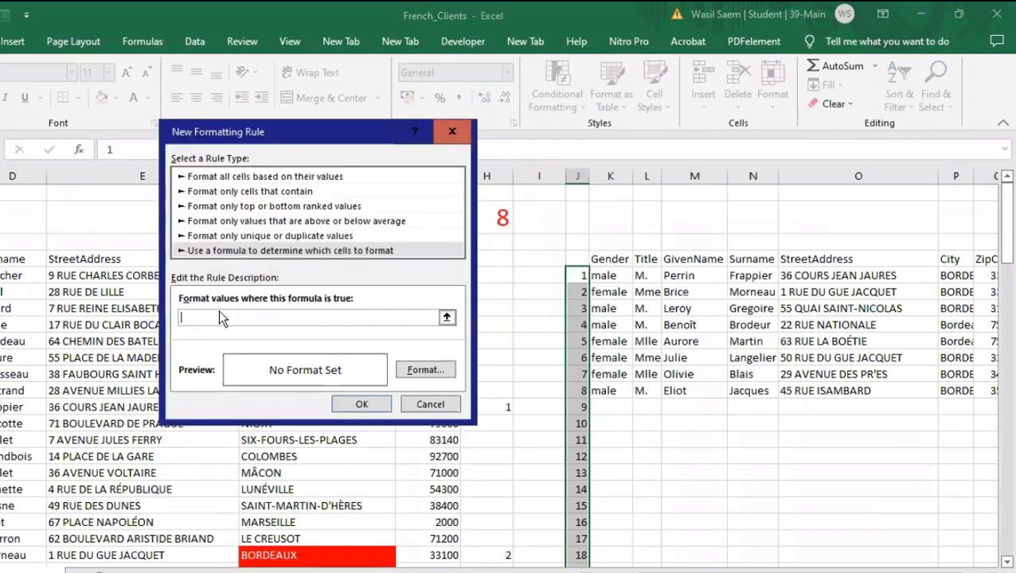
Enter =$K5="" as the formula of the new formatting rule.
{"action": "type", "text": "="}
{"action": "left_click", "coordinate": [610, 275]}
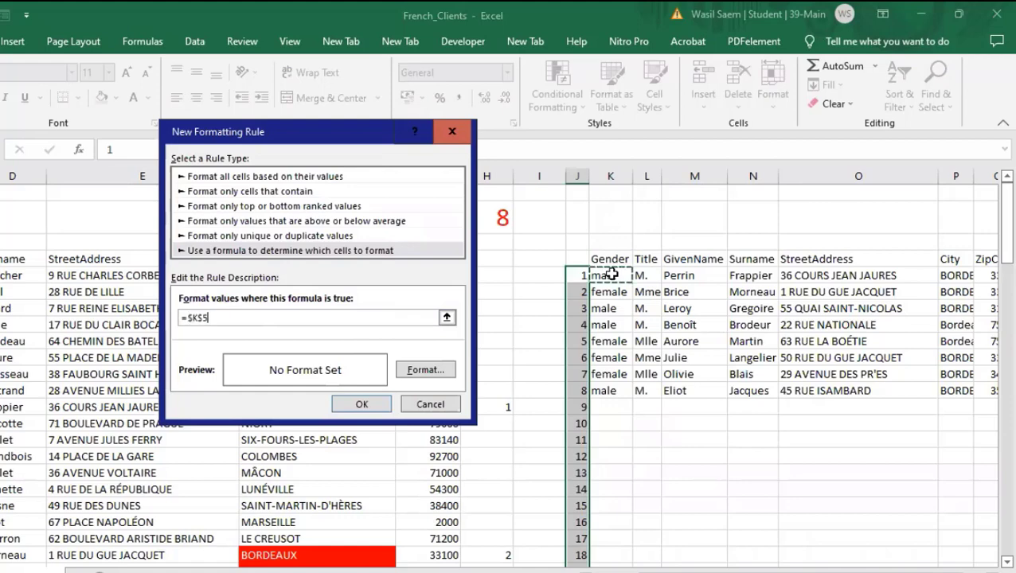
{"action": "left_click", "coordinate": [202, 317]}
{"action": "key", "text": "BackSpace"}
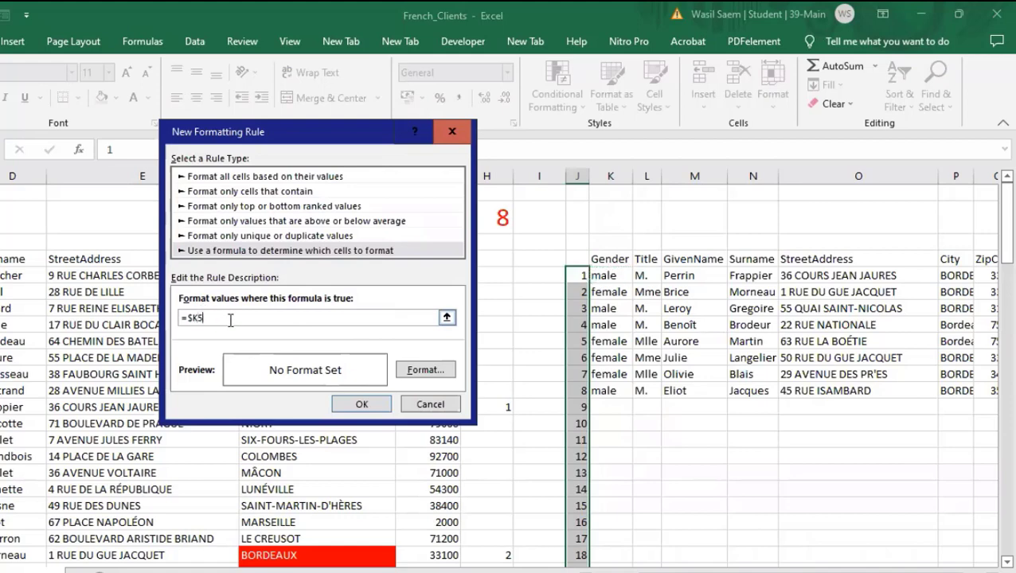
{"action": "type", "text": "=\"\""}
Set the rule's font colour to white and apply the rule to J5:J105.
{"action": "left_click", "coordinate": [410, 370]}
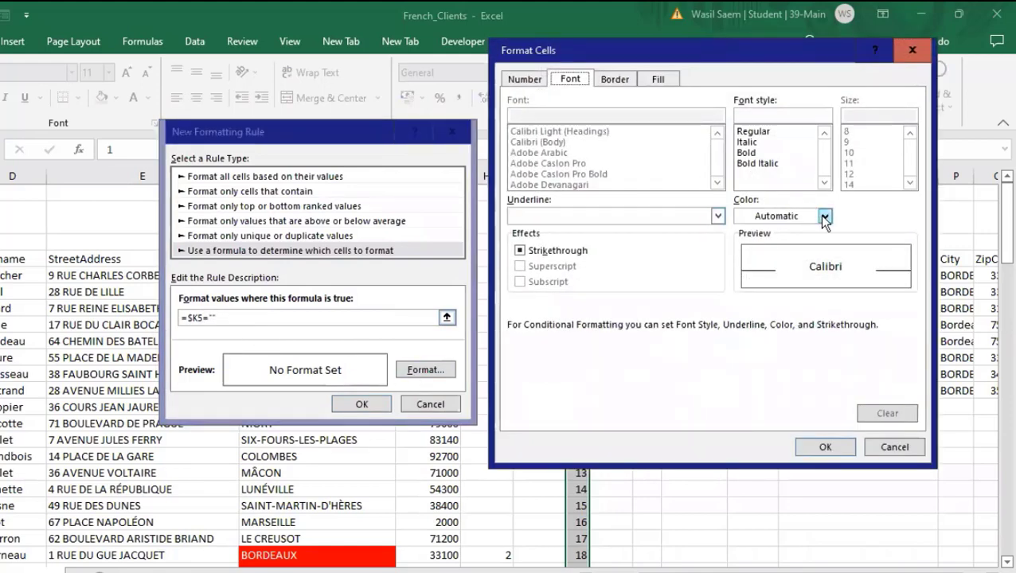
{"action": "left_click", "coordinate": [825, 215]}
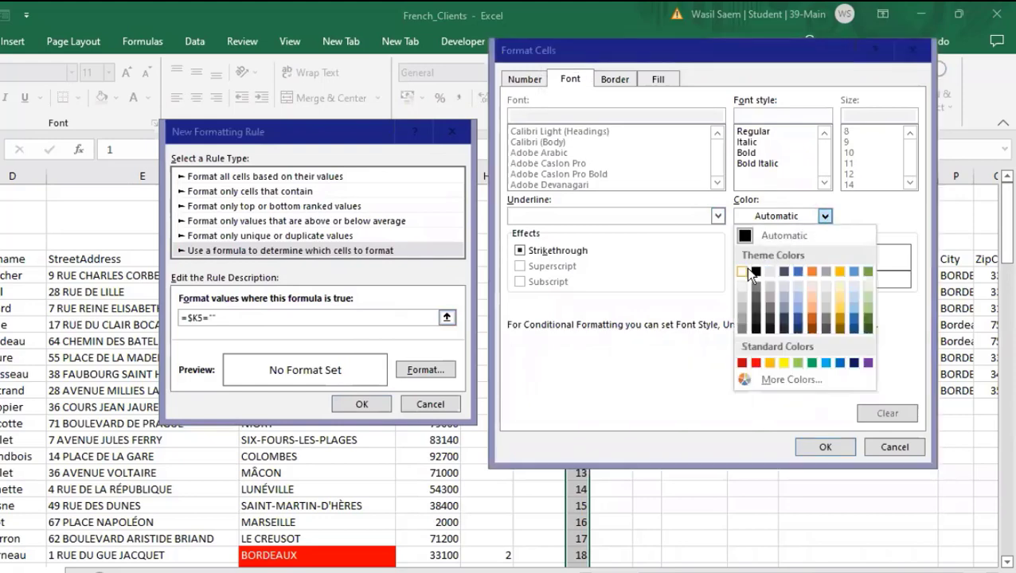
{"action": "left_click", "coordinate": [751, 270]}
{"action": "left_click", "coordinate": [810, 442]}
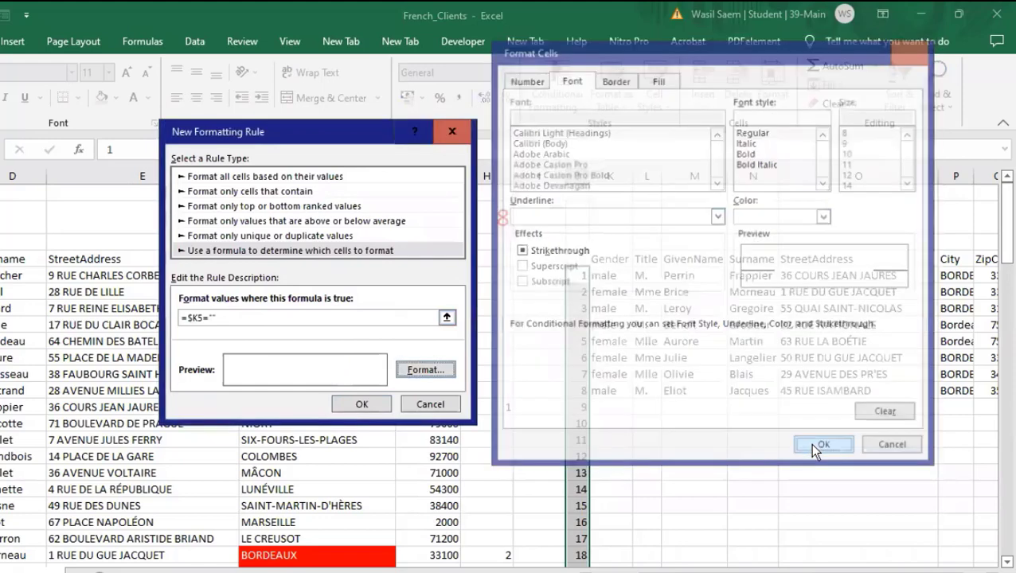
{"action": "left_click", "coordinate": [361, 404]}
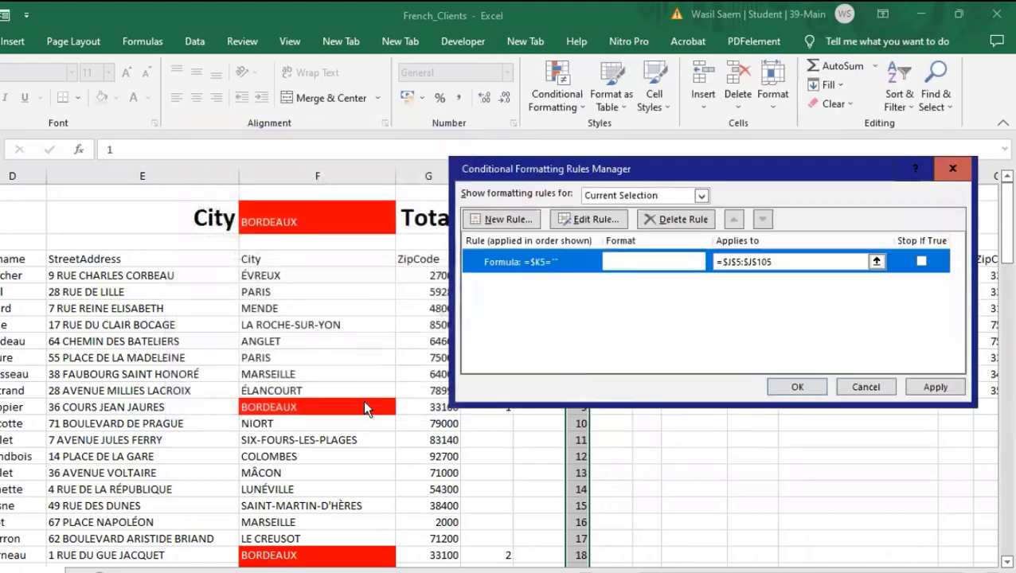
{"action": "left_click", "coordinate": [934, 387]}
{"action": "left_click", "coordinate": [797, 388]}
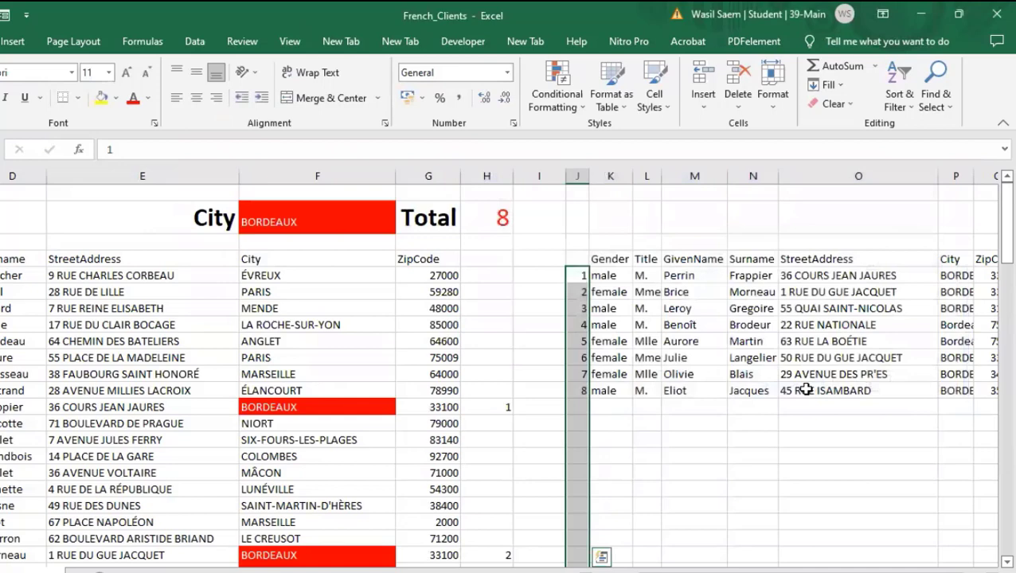
Change the city in F2 to PARIS to check the numbering in column J.
{"action": "left_click", "coordinate": [323, 220]}
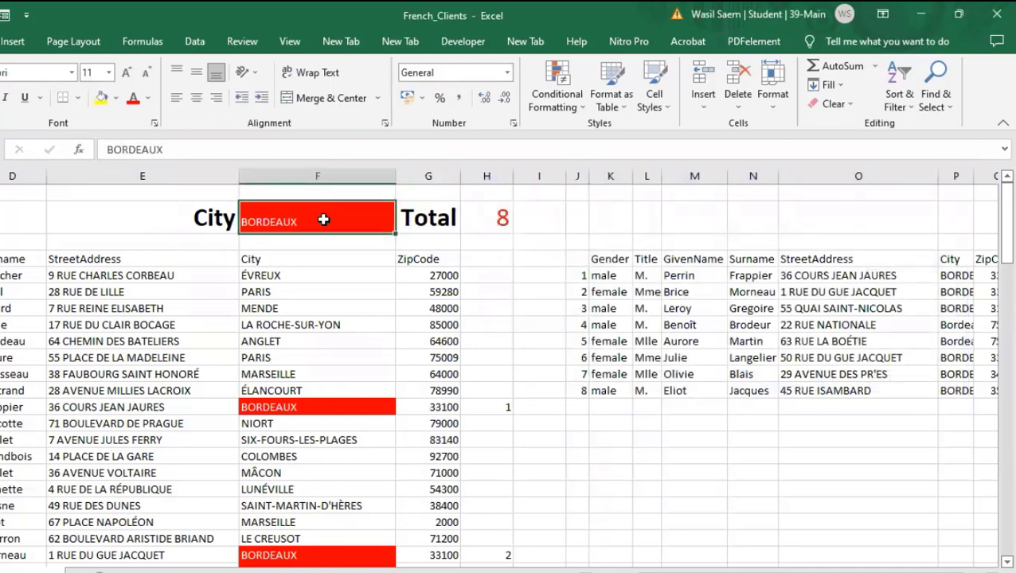
{"action": "key", "text": "BackSpace"}
{"action": "type", "text": "PARIS"}
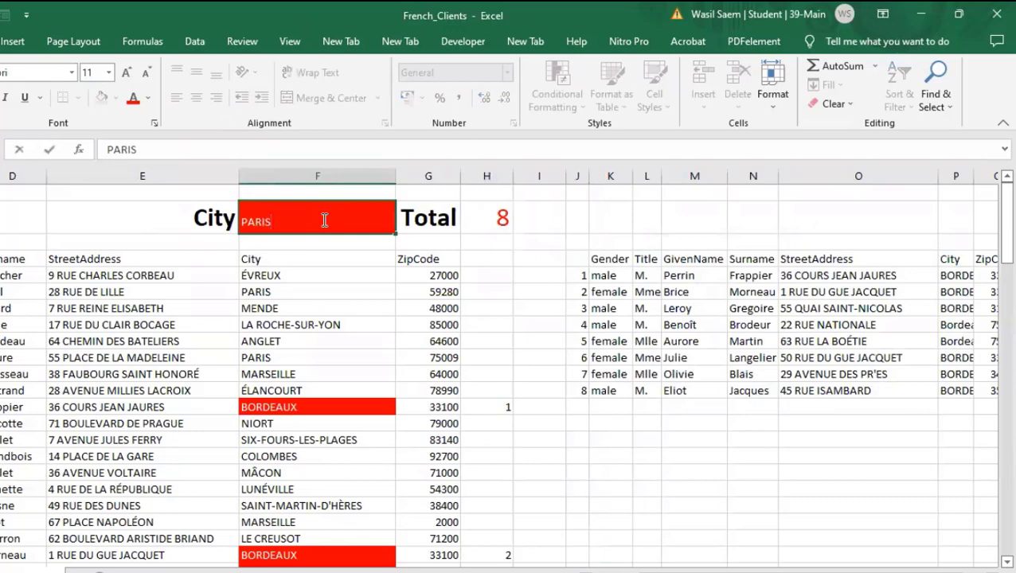
{"action": "key", "text": "Return"}
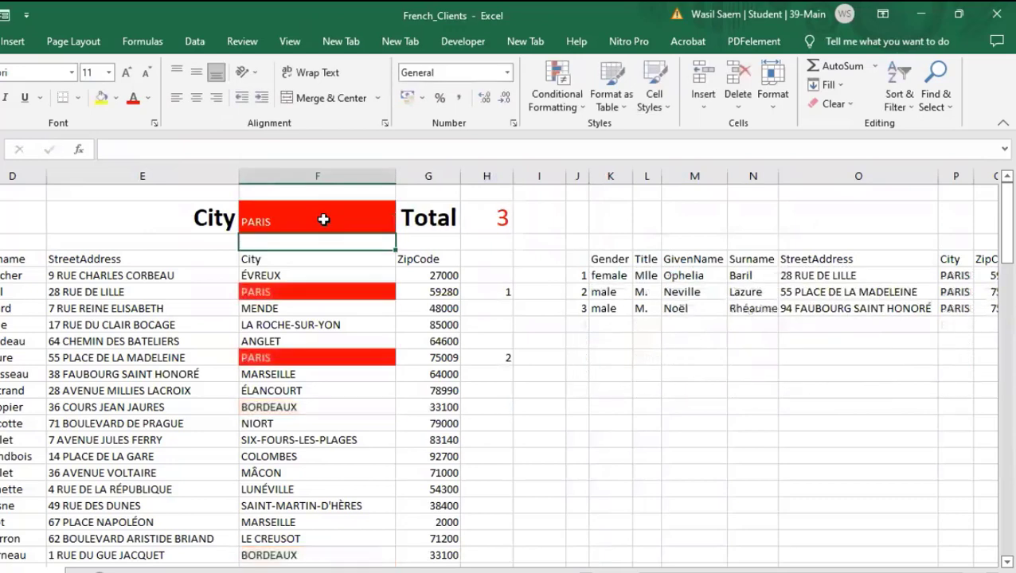
{"action": "left_click", "coordinate": [580, 273]}
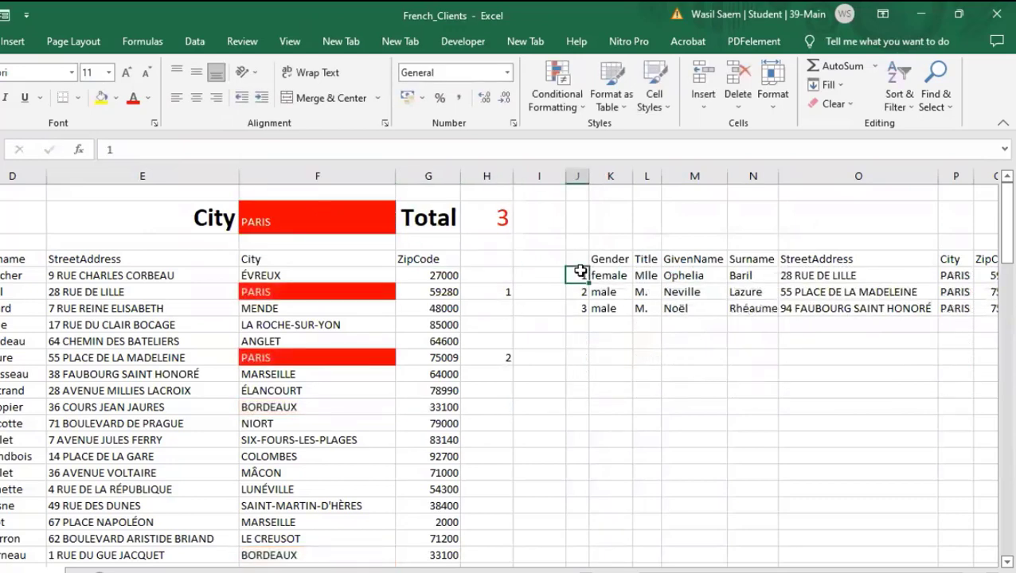